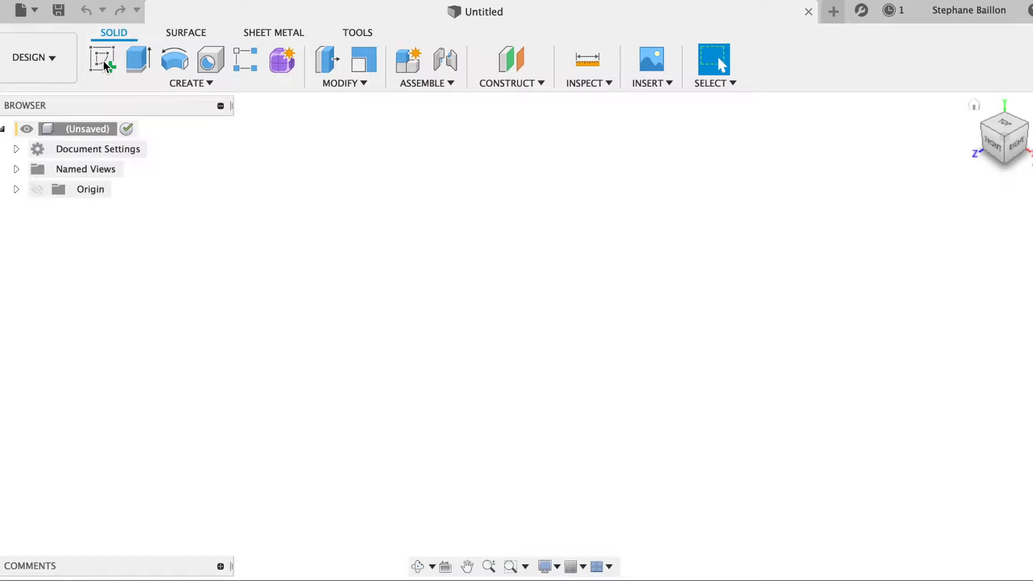
- Start a sketch on the front plane and draw a vertical line one grid square tall down to the origin plus a 25 mm horizontal base line
left_click(104, 64)
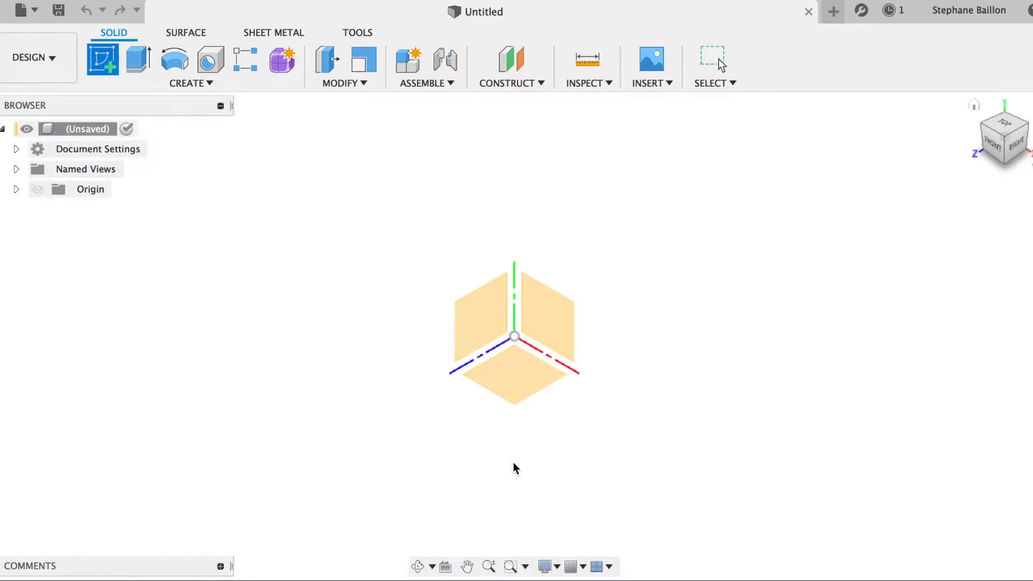
left_click(557, 324)
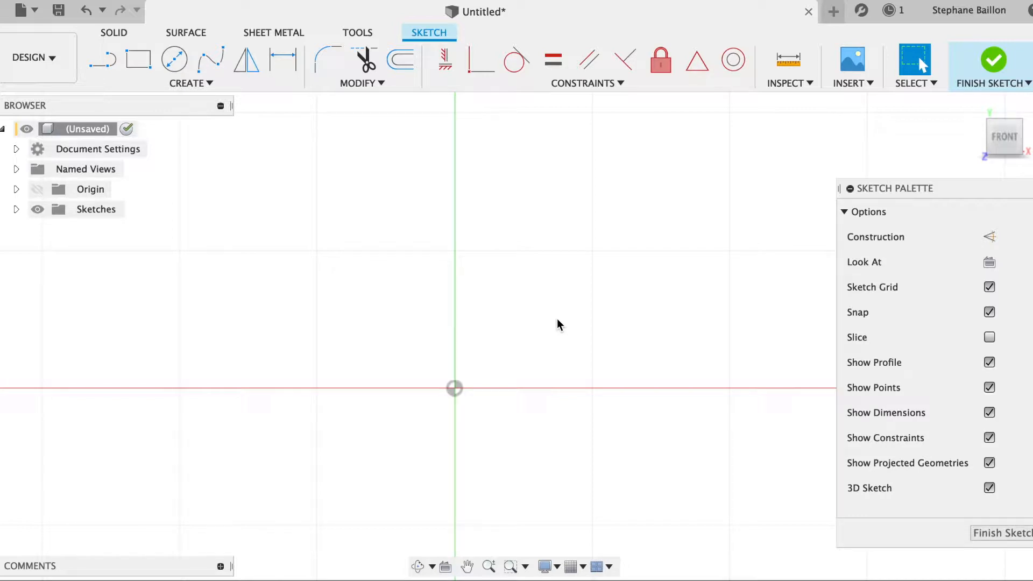
left_click(102, 60)
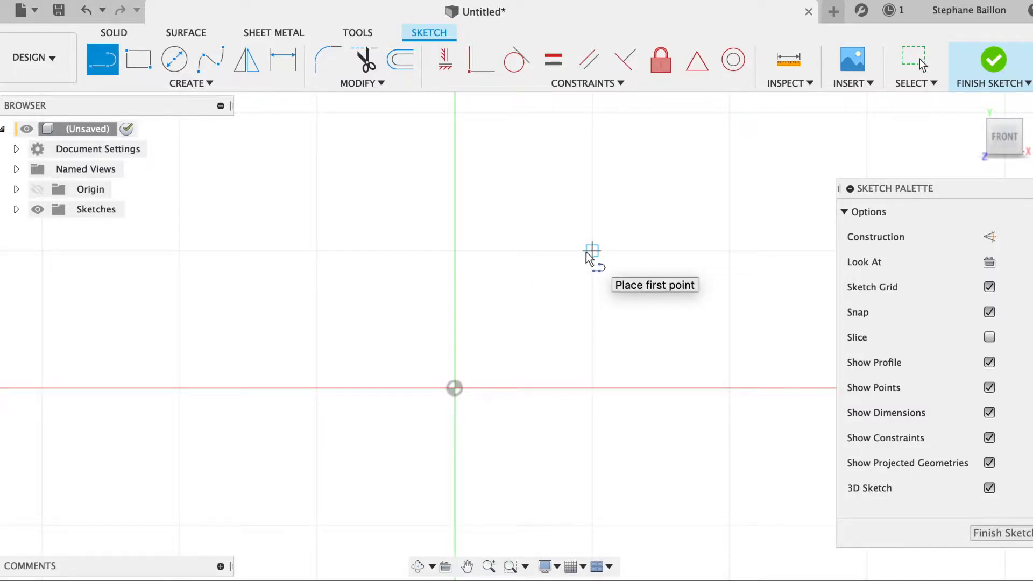
left_click(455, 250)
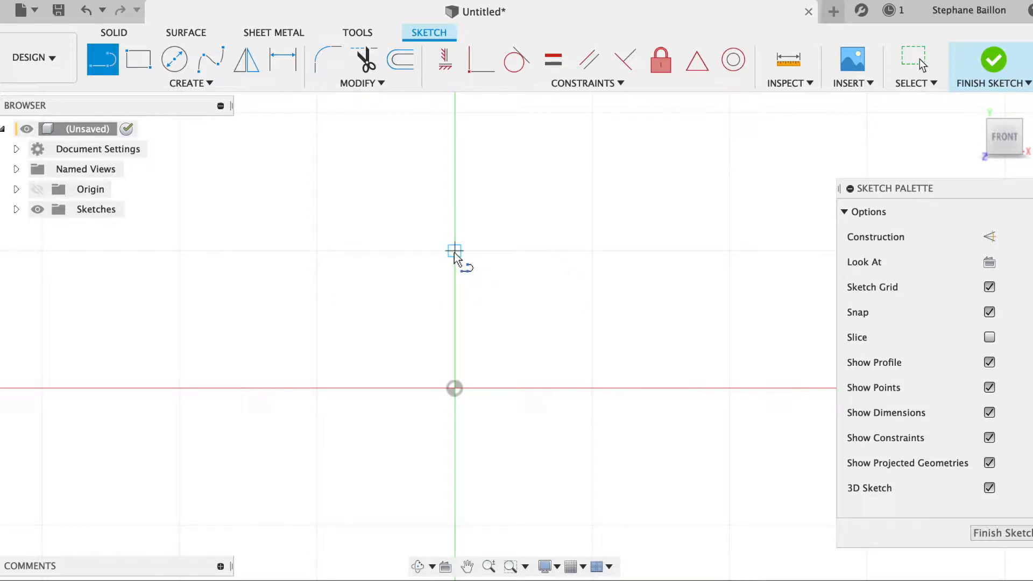
left_click(455, 388)
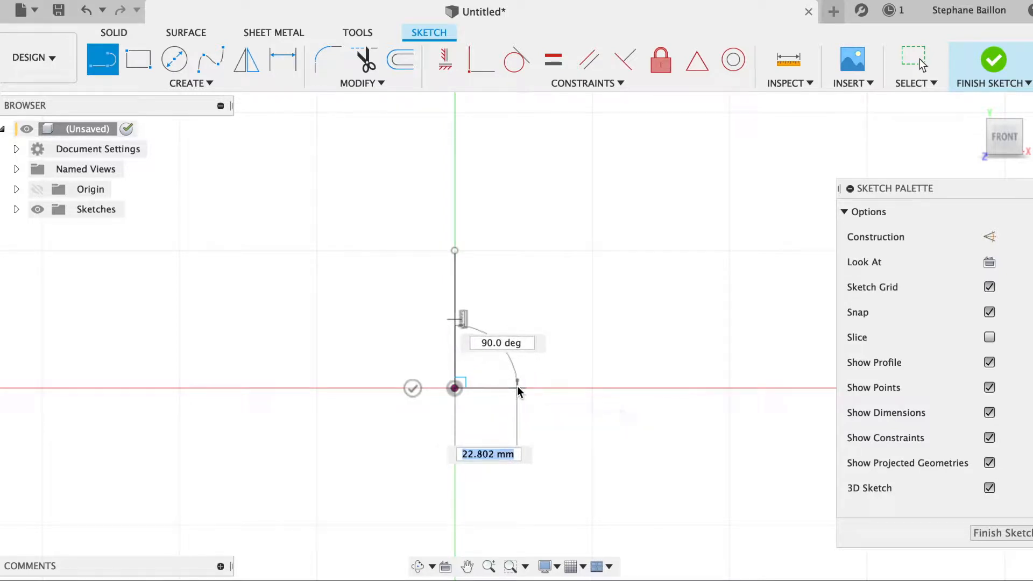
type("25")
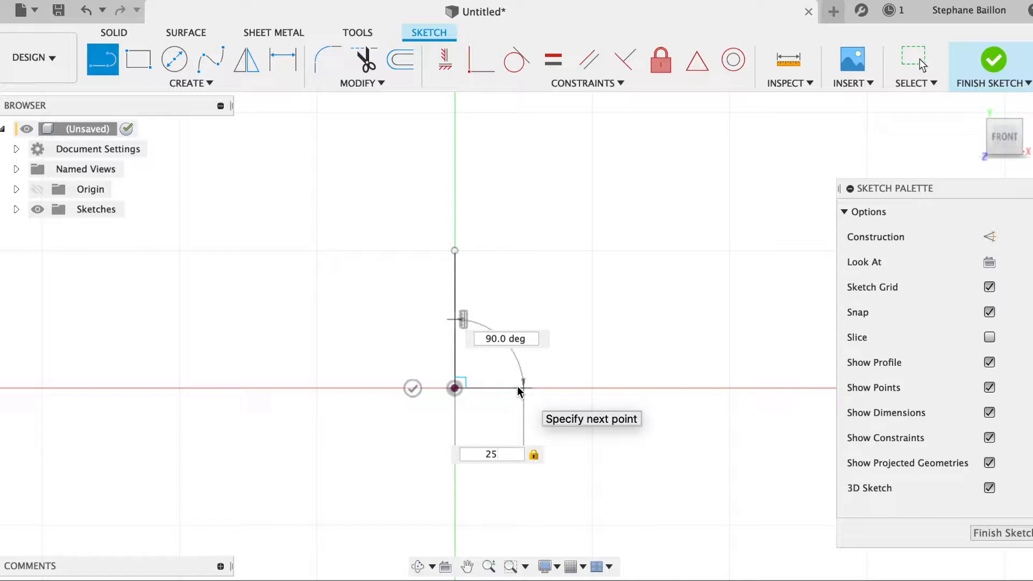
key("Return")
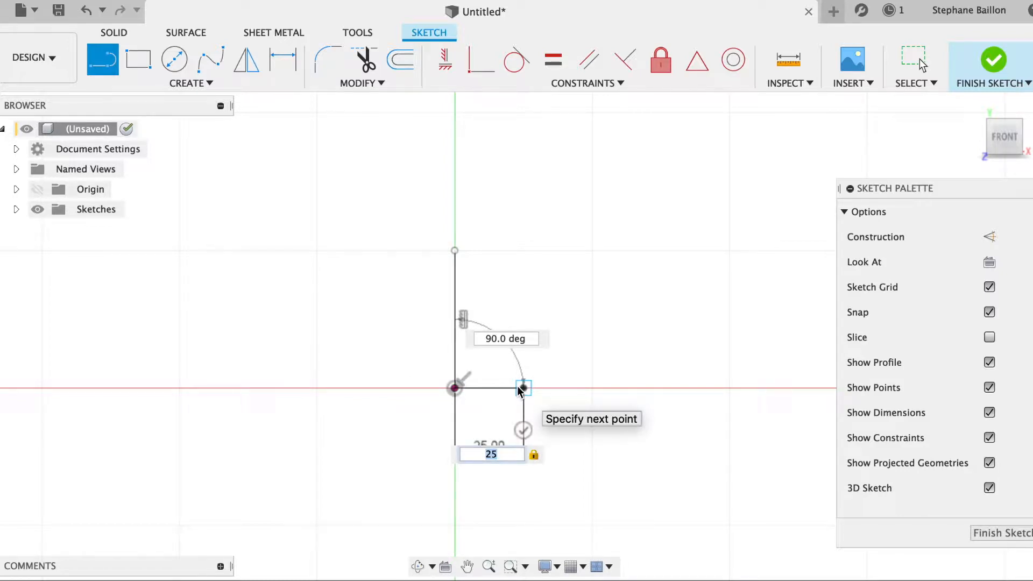
left_click(525, 430)
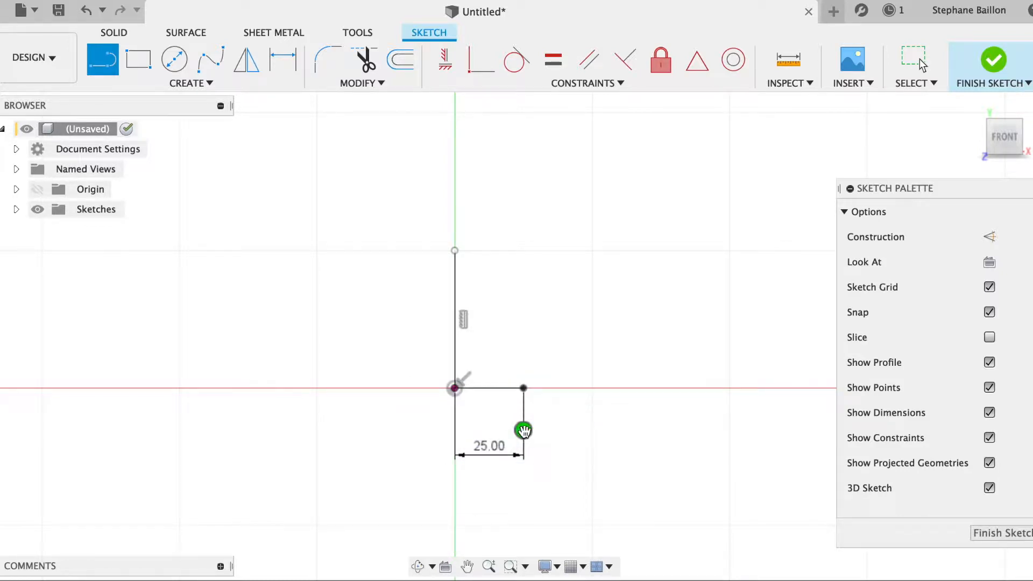
- Draw the profile's upper flange: a top edge aligned with the base line's end, a 5 mm drop and a 20 mm return edge
left_click(453, 252)
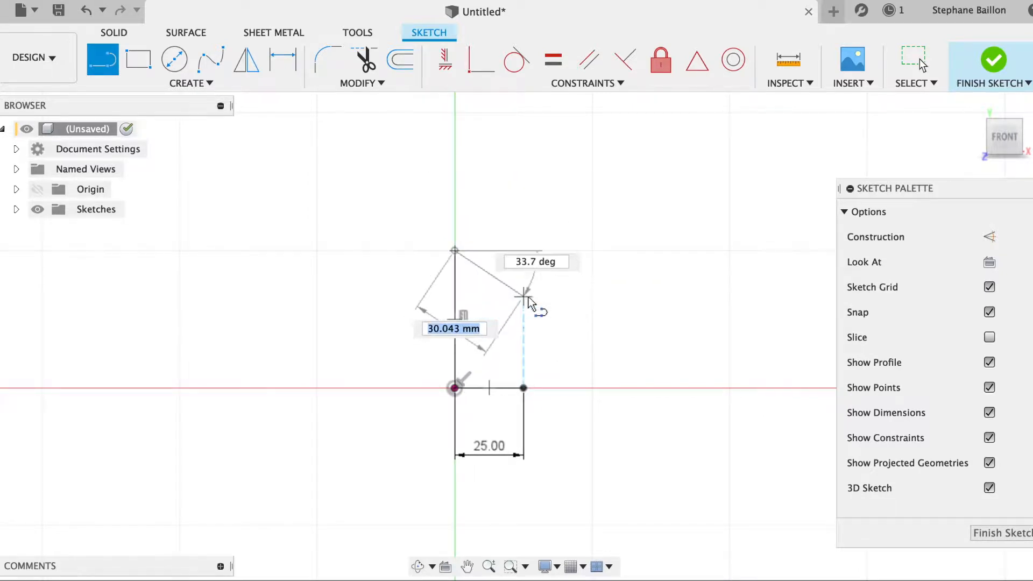
left_click(524, 252)
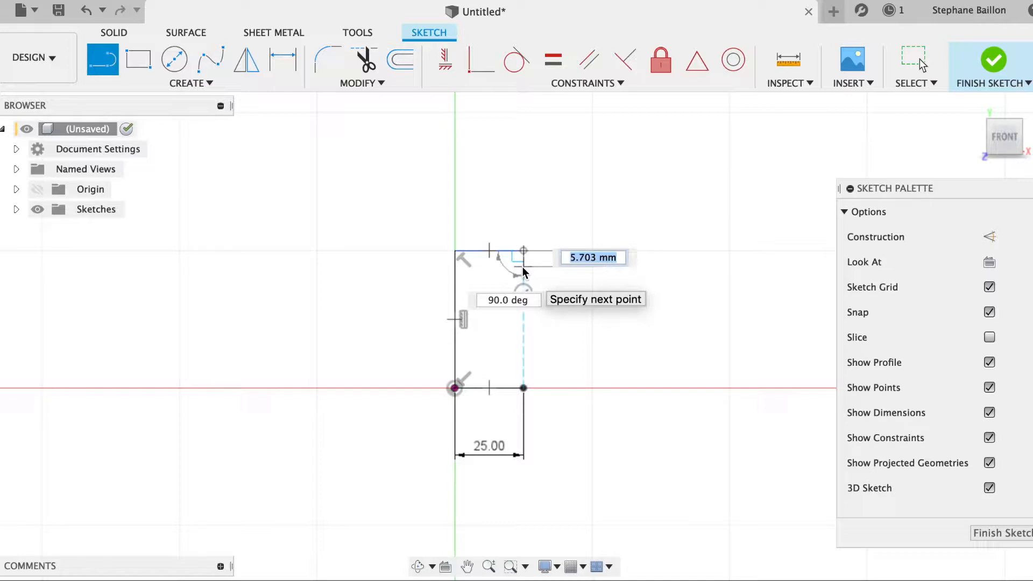
type("5")
key("Return")
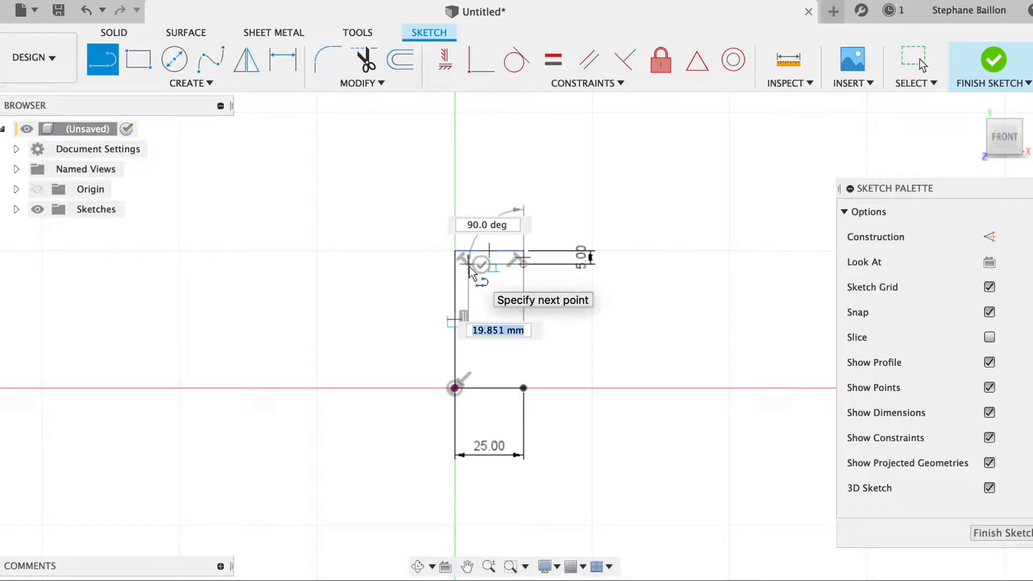
type("20")
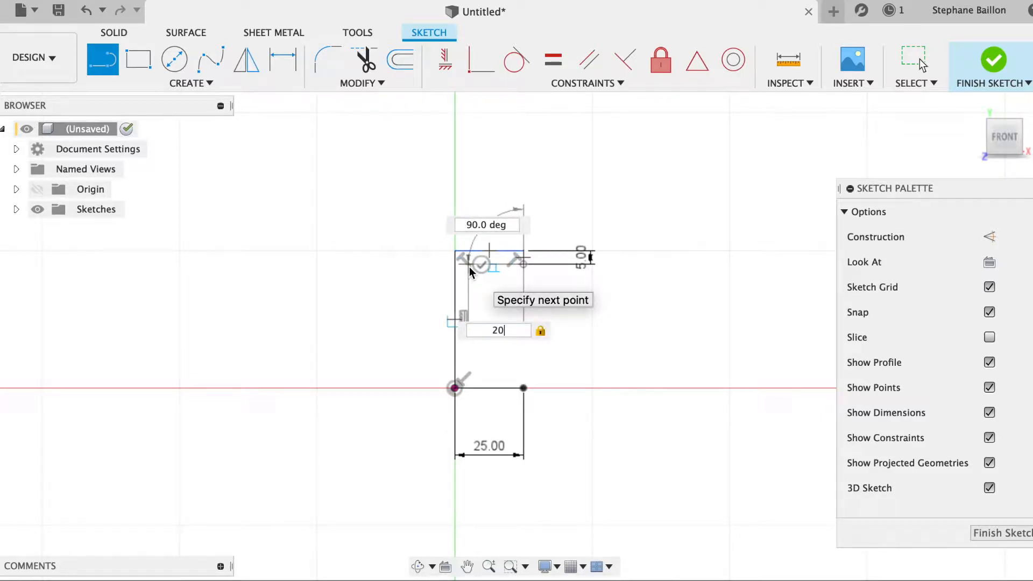
left_click(469, 267)
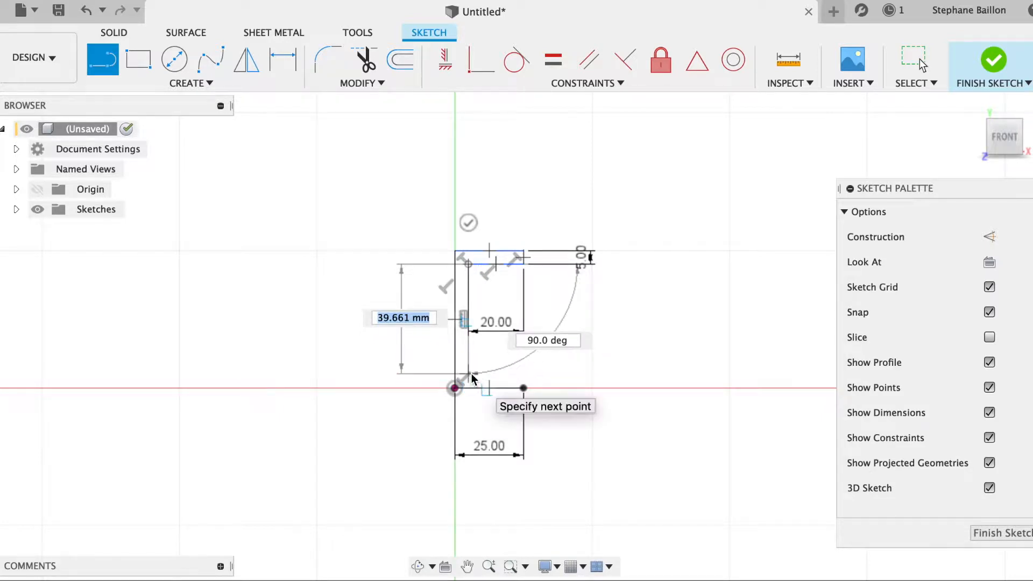
- Draw the 40 mm inner vertical edge and 20 mm lower flange edge, close the C-shaped profile at the base line's end, and finish the sketch
type("40")
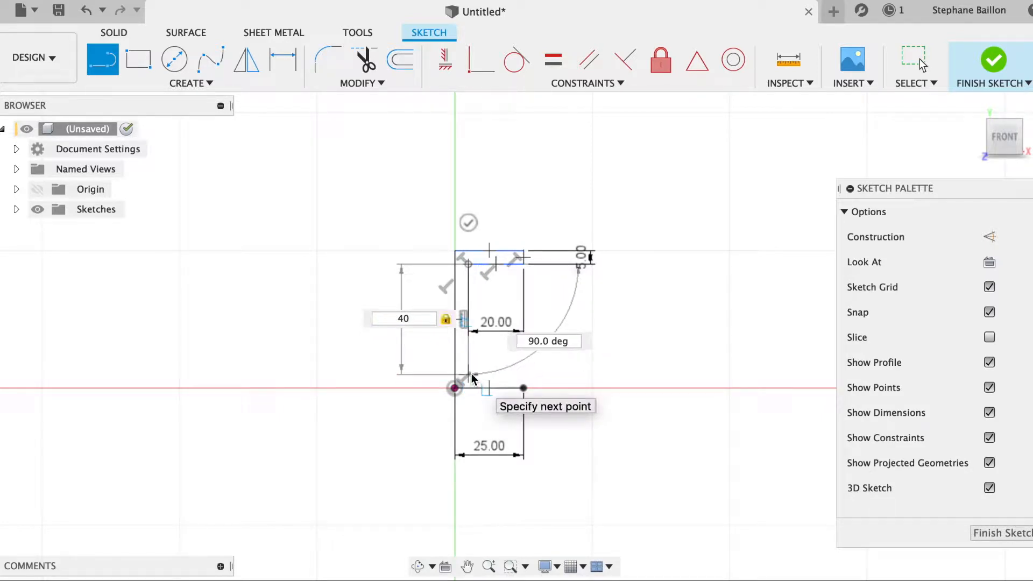
key("Return")
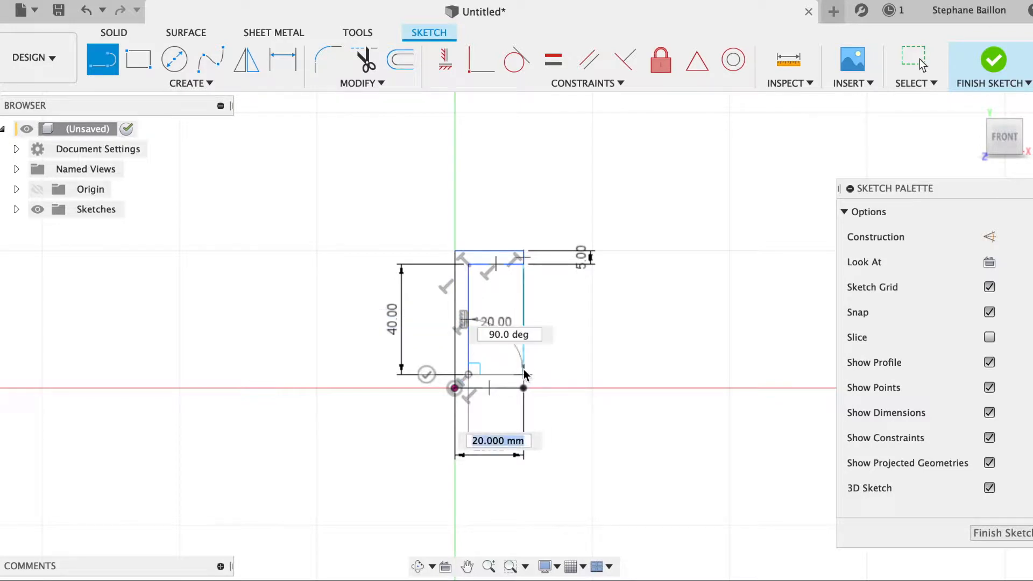
left_click(524, 371)
left_click(523, 386)
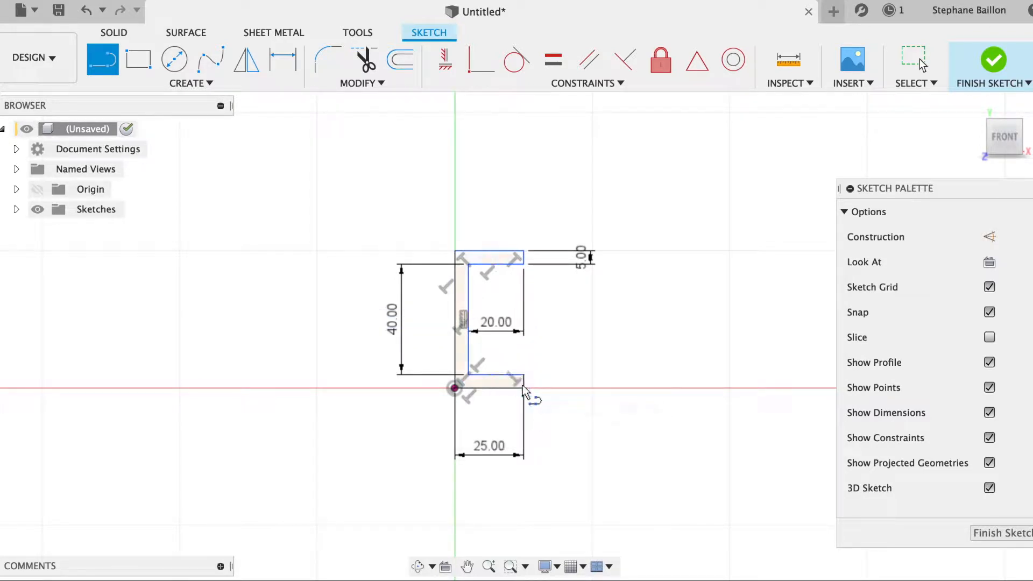
left_click(1003, 541)
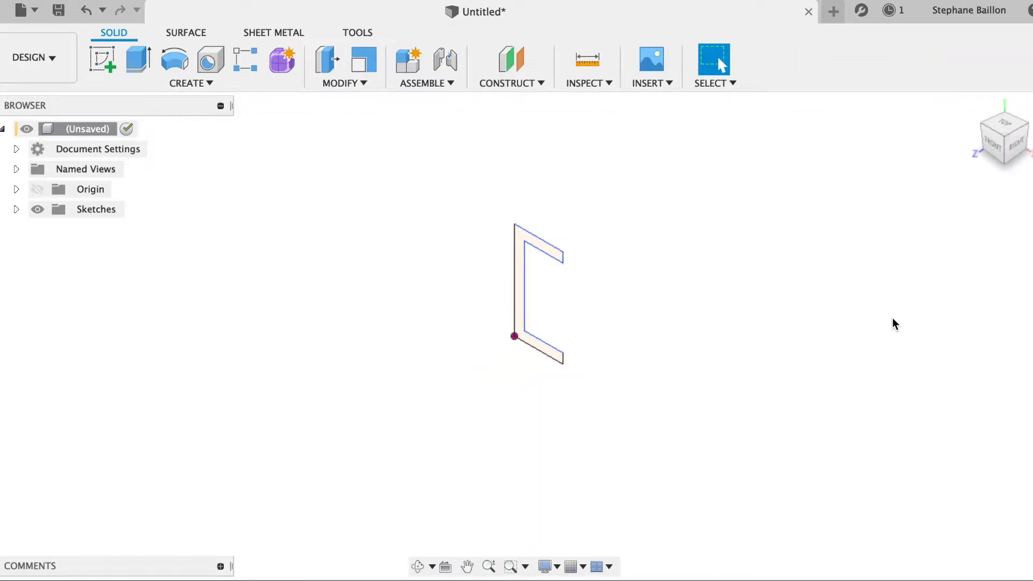
- Start a sketch on the horizontal plane and draw a 3-point arc from the origin to the 250 mm mark on the red axis, bulging upward
left_click(102, 58)
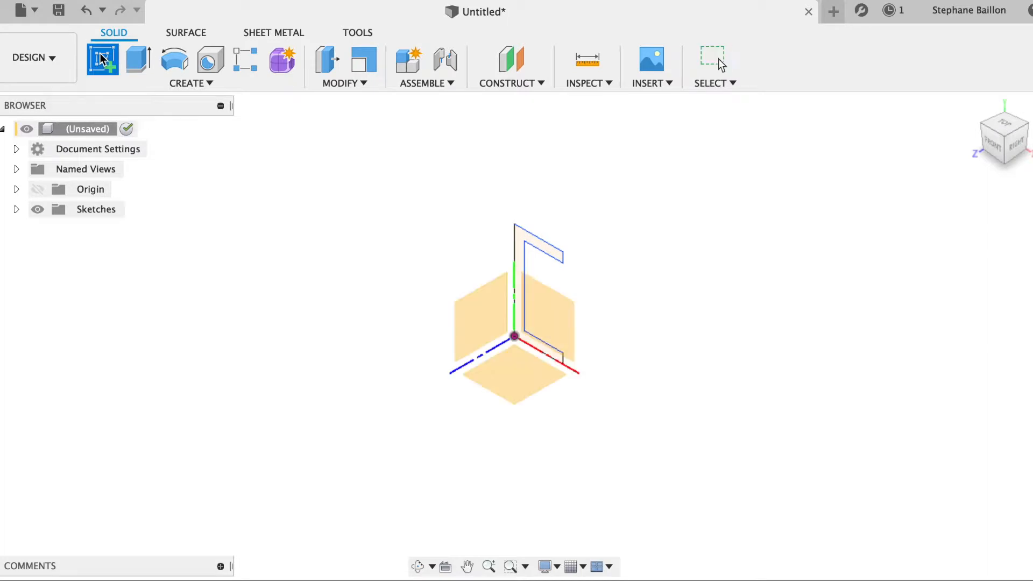
left_click(511, 388)
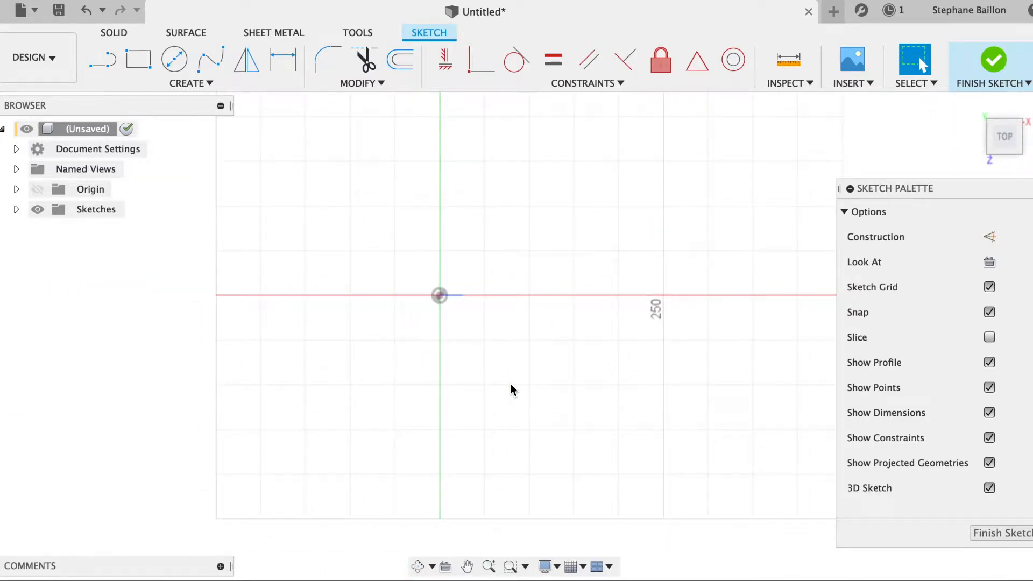
left_click(164, 87)
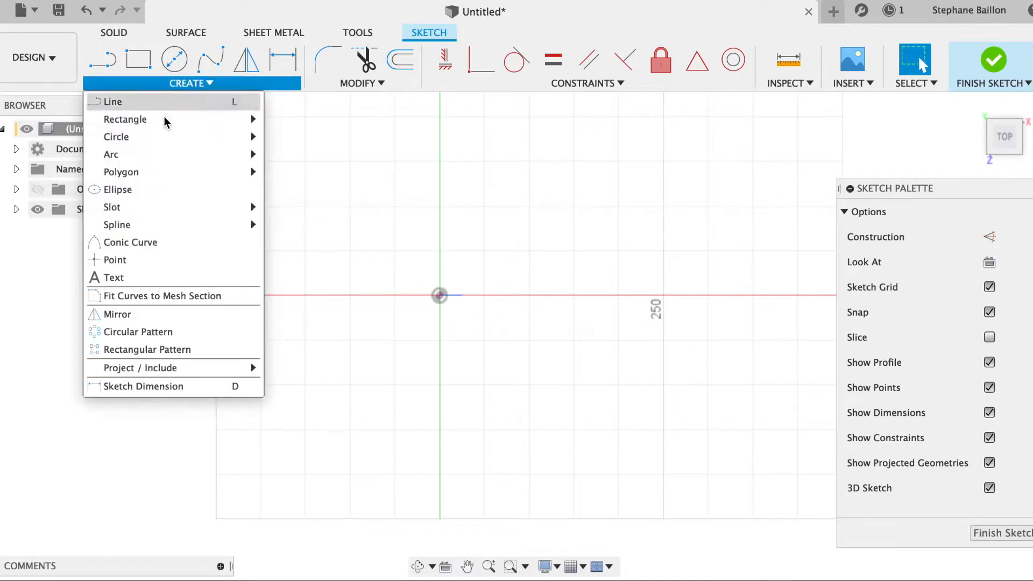
mouse_move(160, 152)
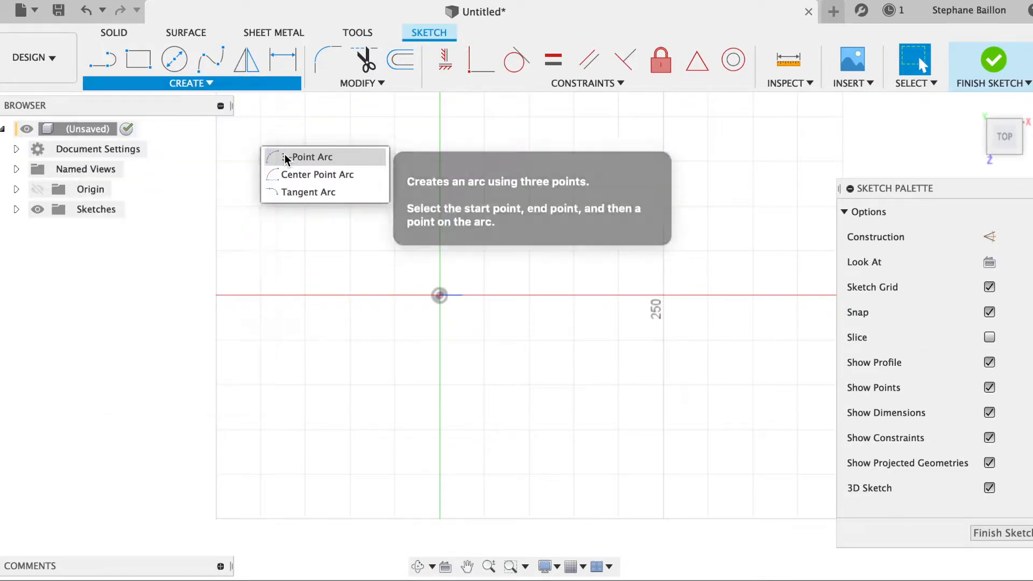
left_click(285, 157)
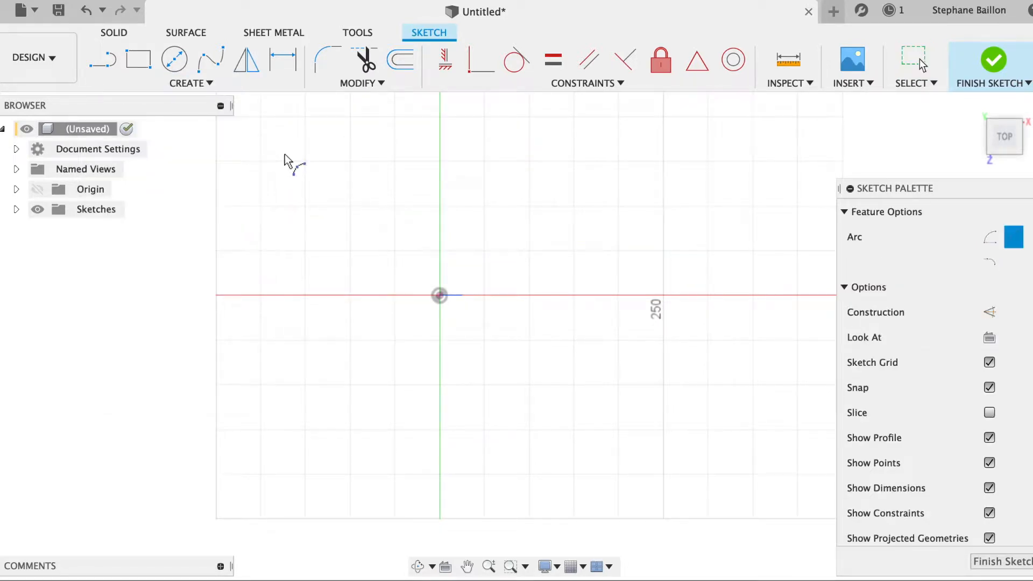
left_click(440, 296)
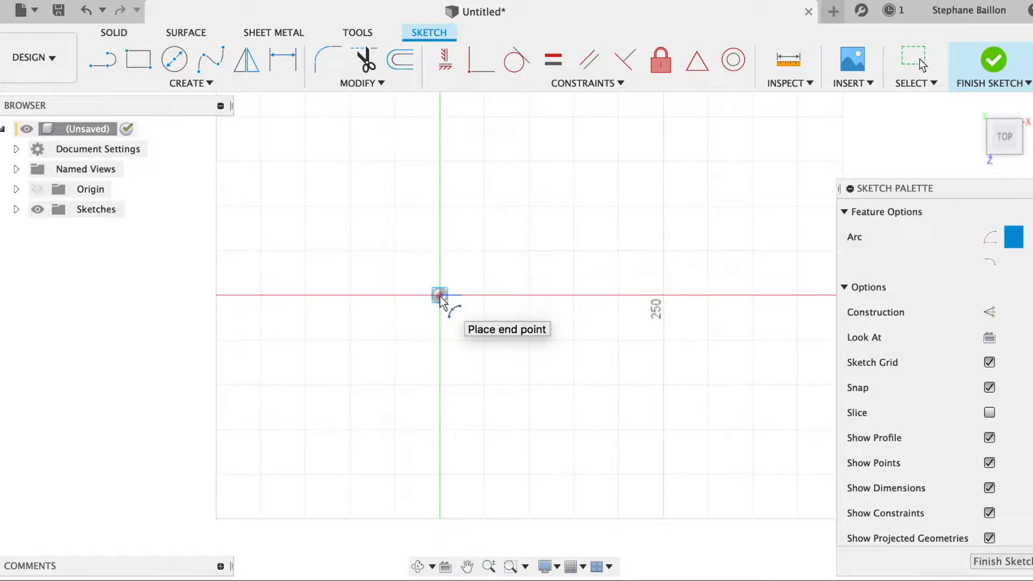
left_click(663, 295)
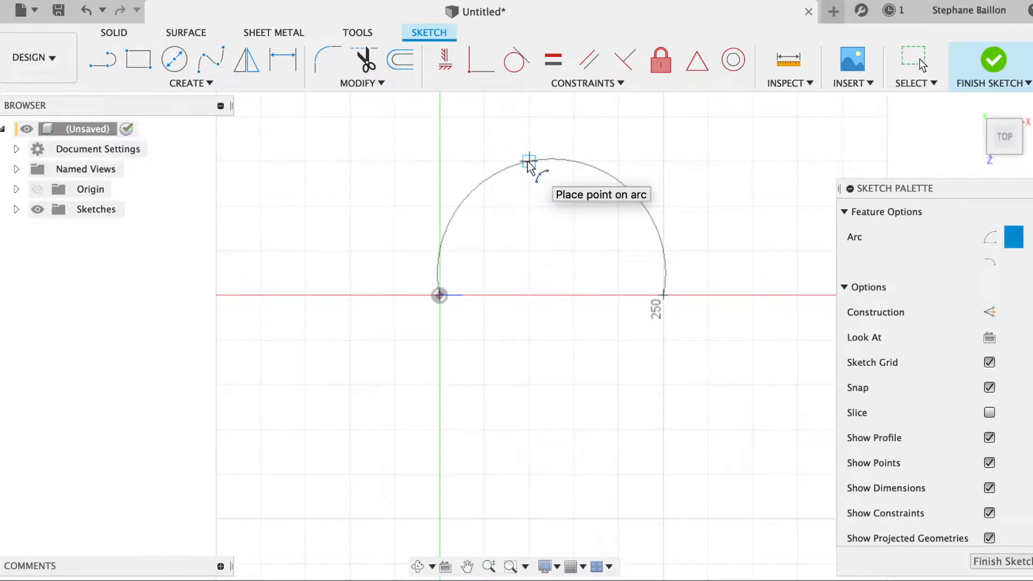
left_click(529, 161)
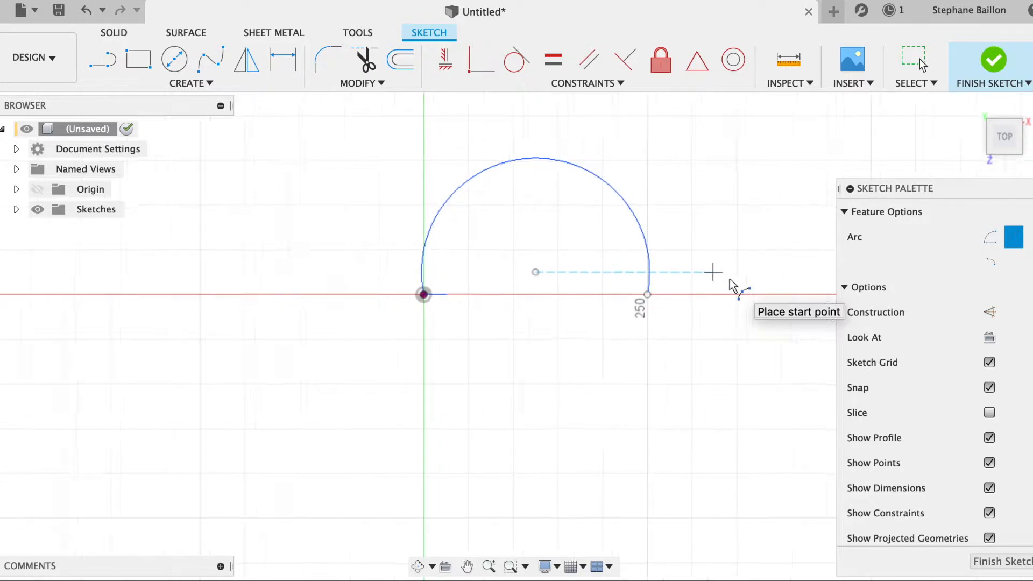
scroll(730, 279, "right", 3)
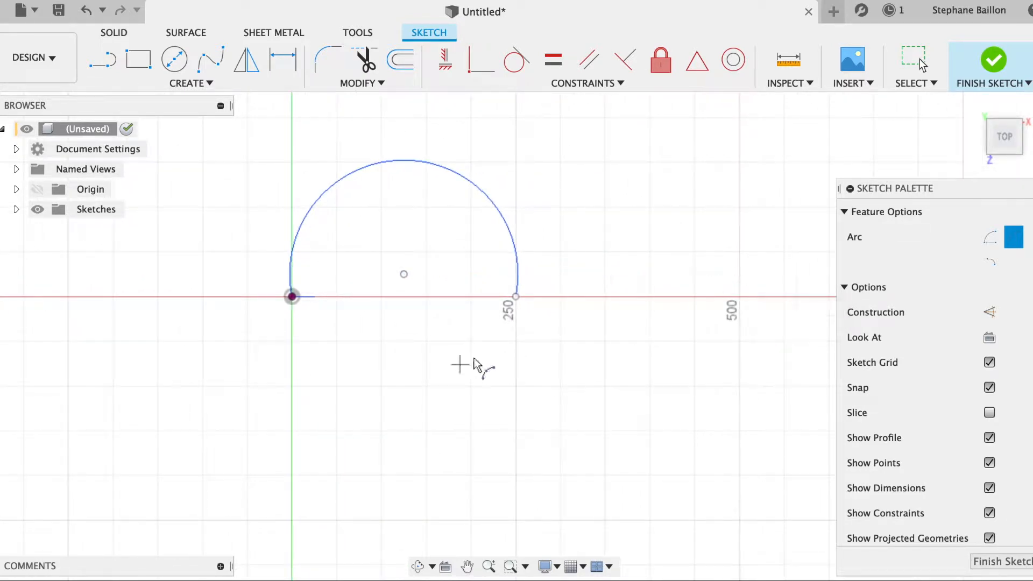
left_click(735, 296)
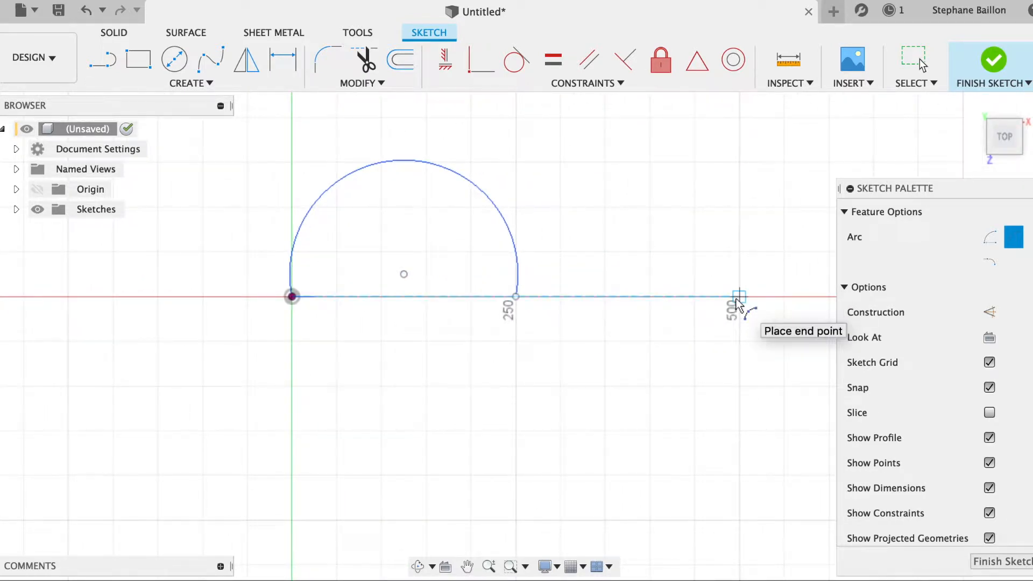
left_click(651, 160)
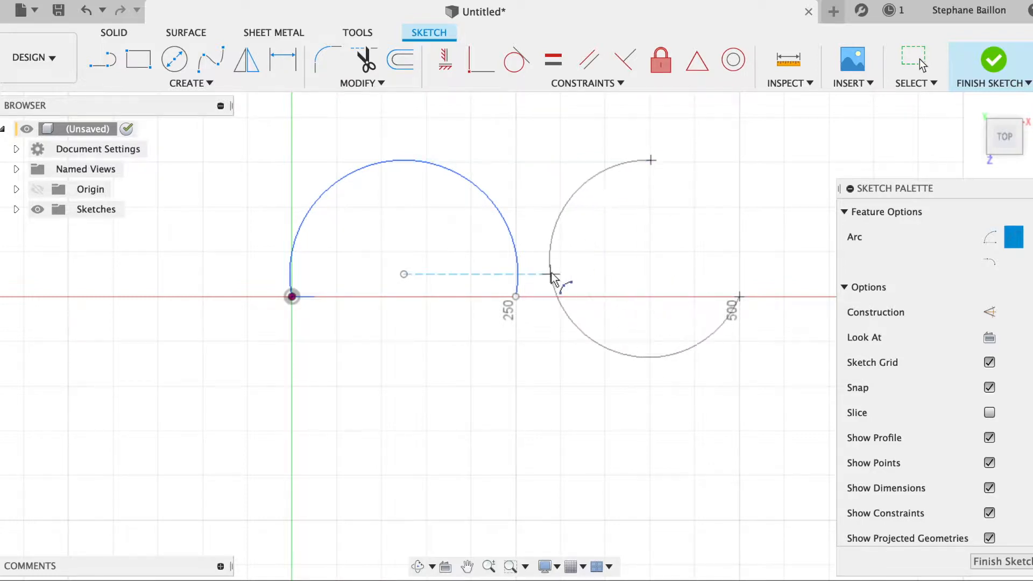
key("Escape")
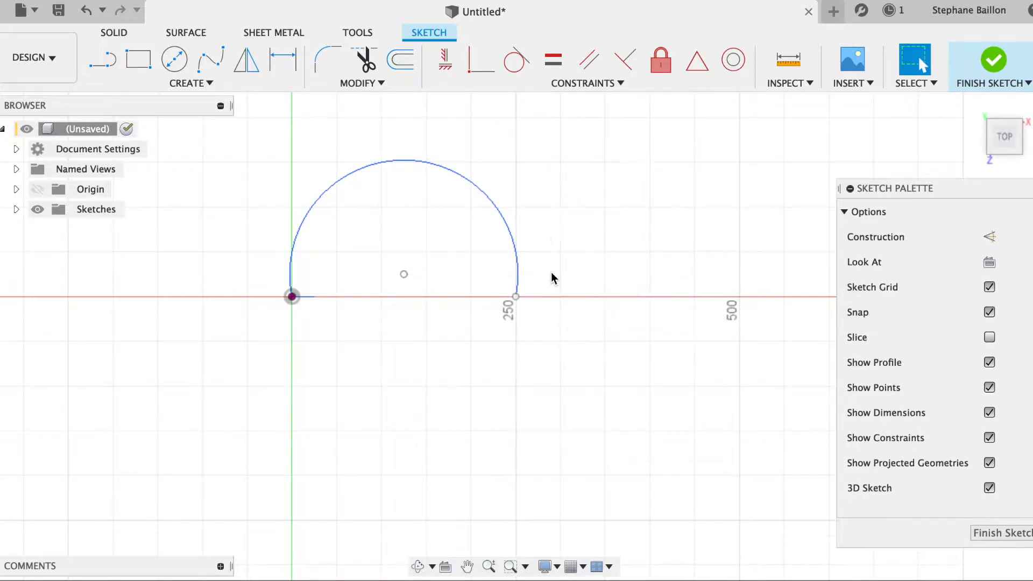
- Draw a second 3-point arc from the first arc's end to the 500 mm mark on the red axis, matching the first arc's height
left_click(180, 81)
mouse_move(163, 154)
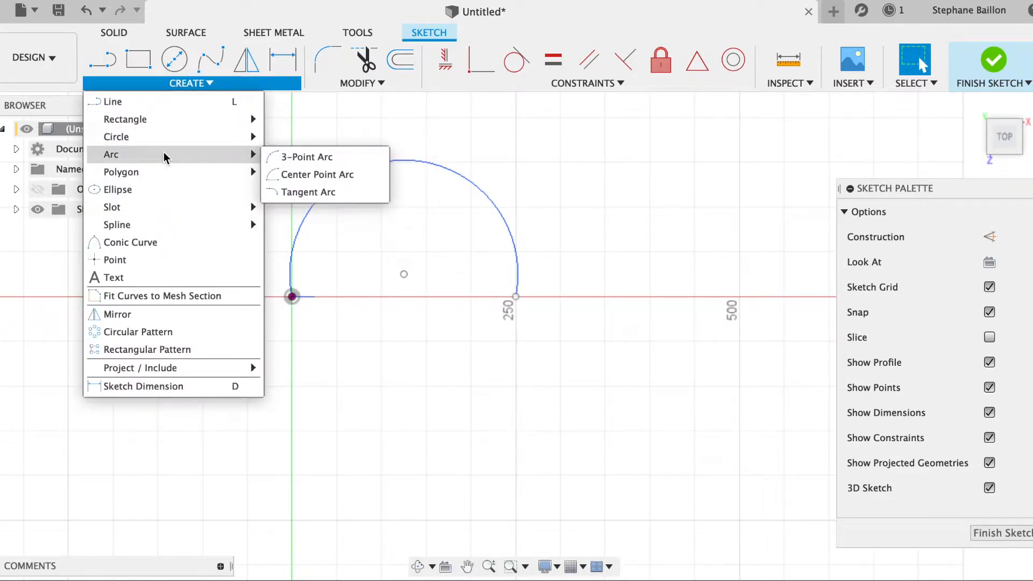
left_click(308, 157)
left_click(515, 296)
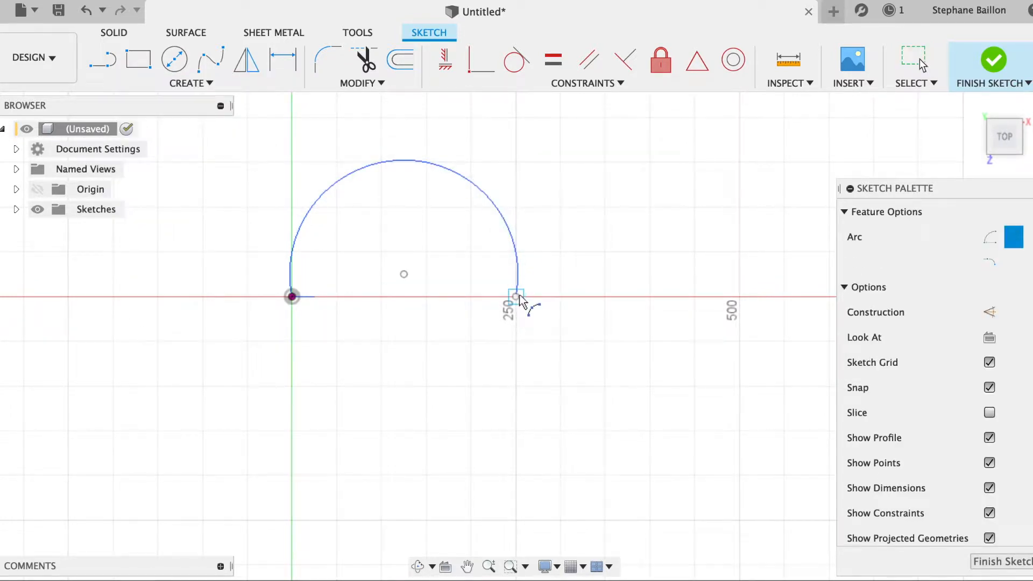
left_click(738, 296)
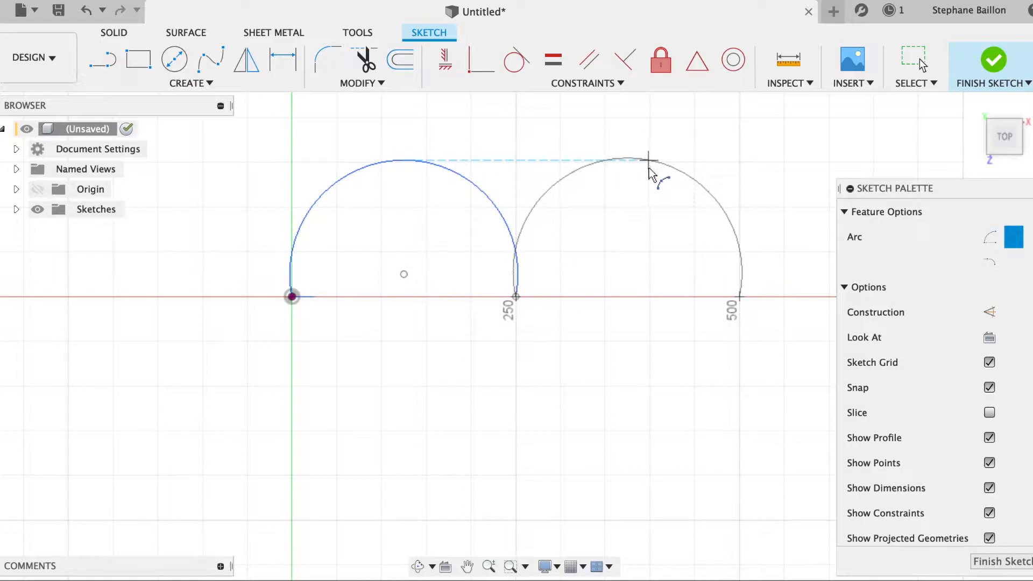
left_click(648, 171)
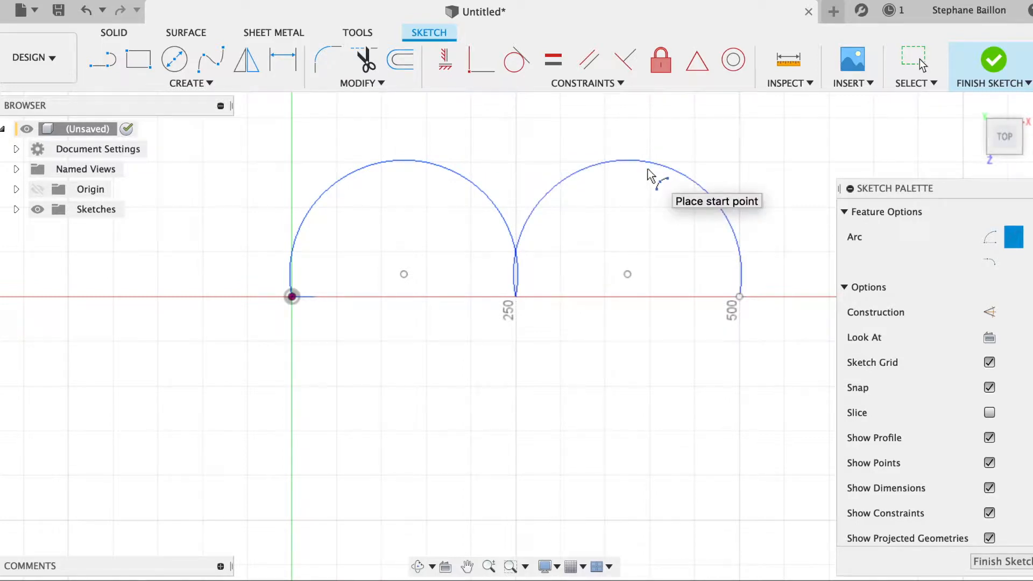
left_click(590, 504)
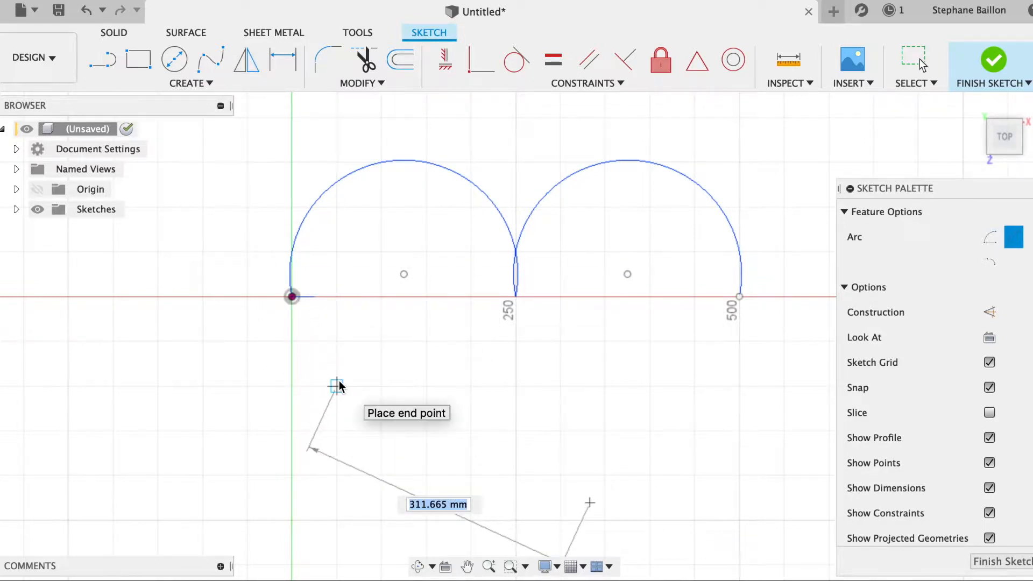
key("Escape")
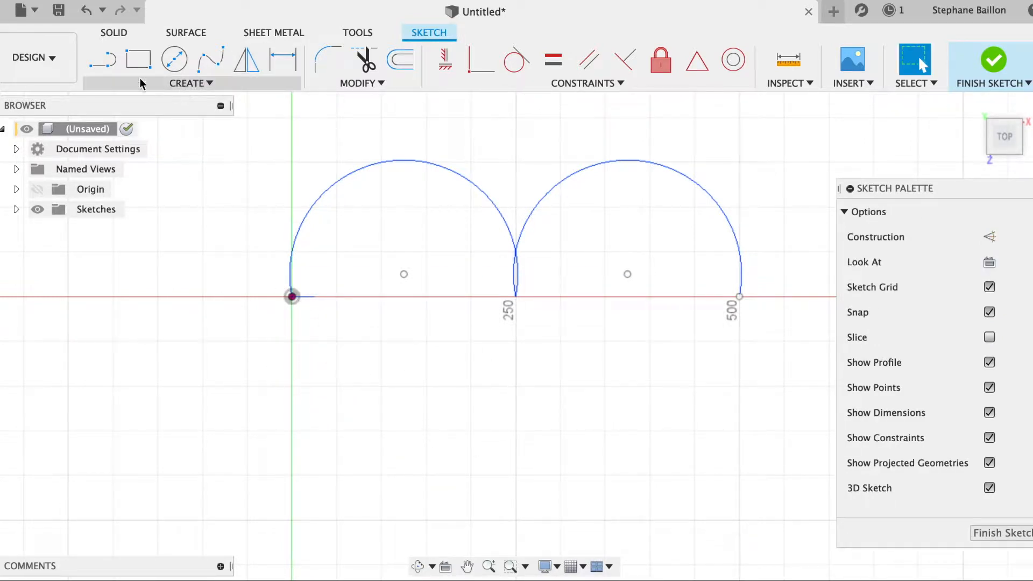
- Draw a line from the origin about 390.5 mm long at 50.2° downward, close the heart at the second arc's end, and finish the sketch
left_click(103, 60)
left_click(291, 296)
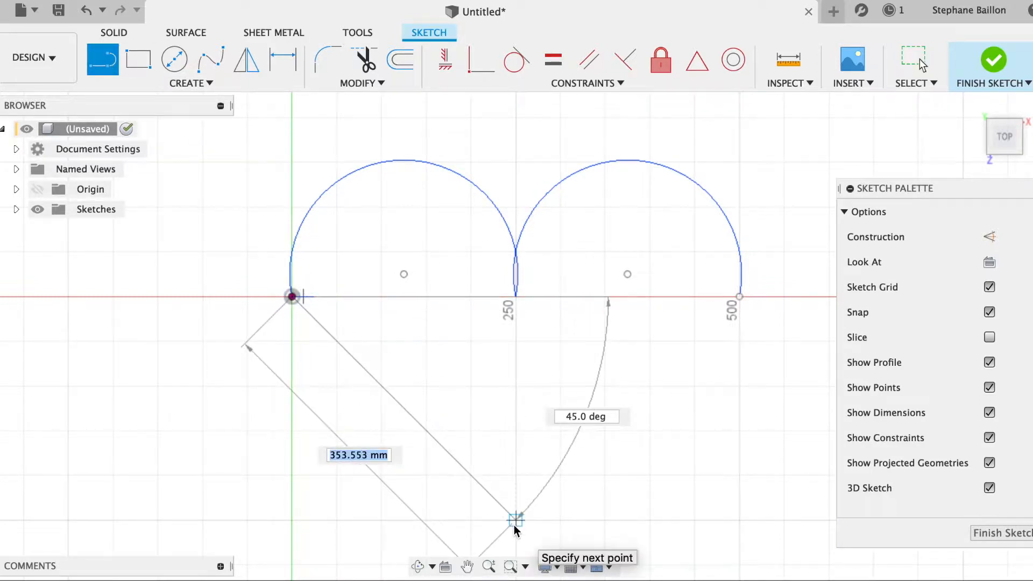
scroll(515, 526, "up", 2)
scroll(515, 530, "up", 1)
scroll(518, 530, "down", 1)
scroll(522, 518, "down", 3)
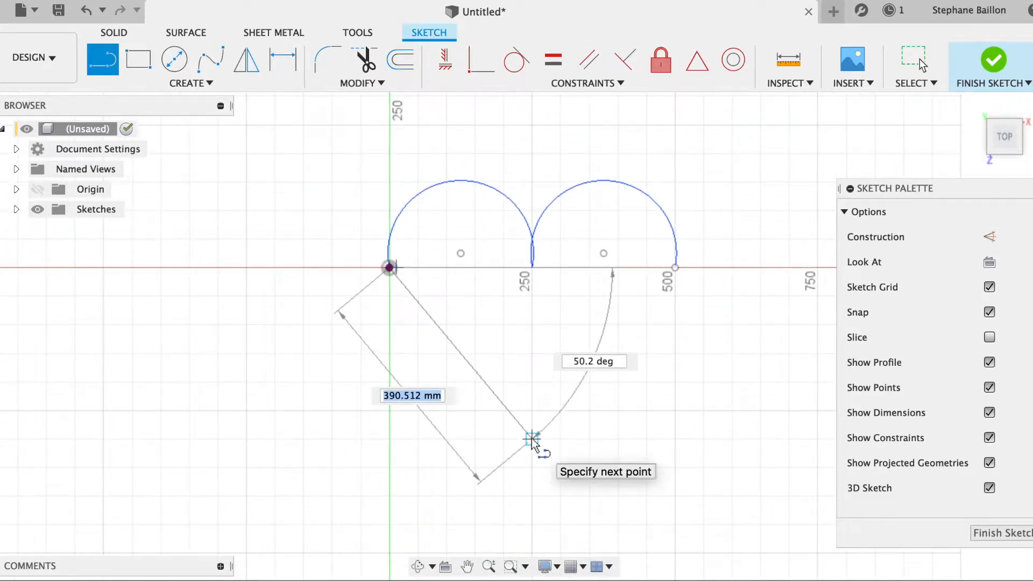
left_click(532, 438)
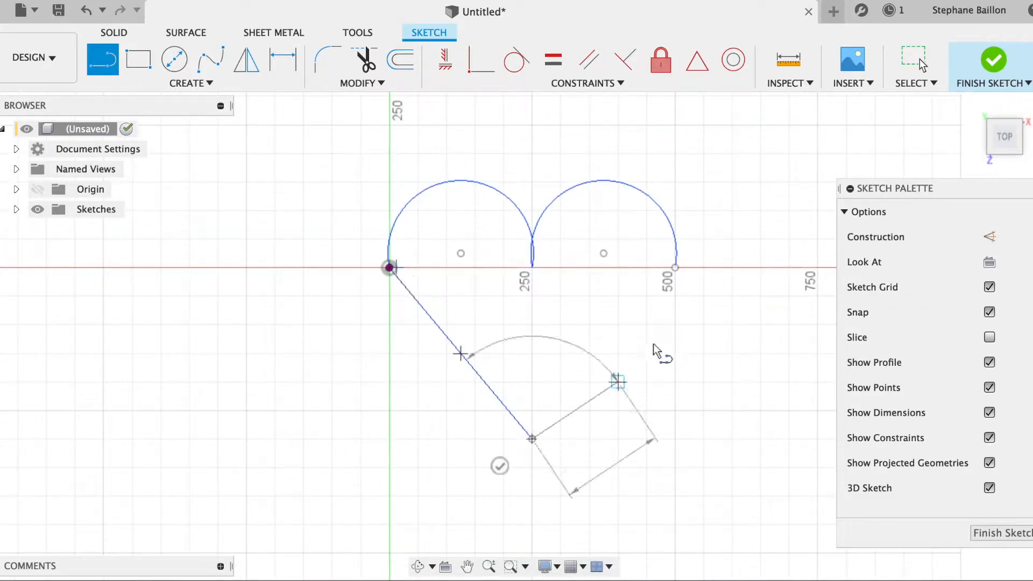
left_click(675, 267)
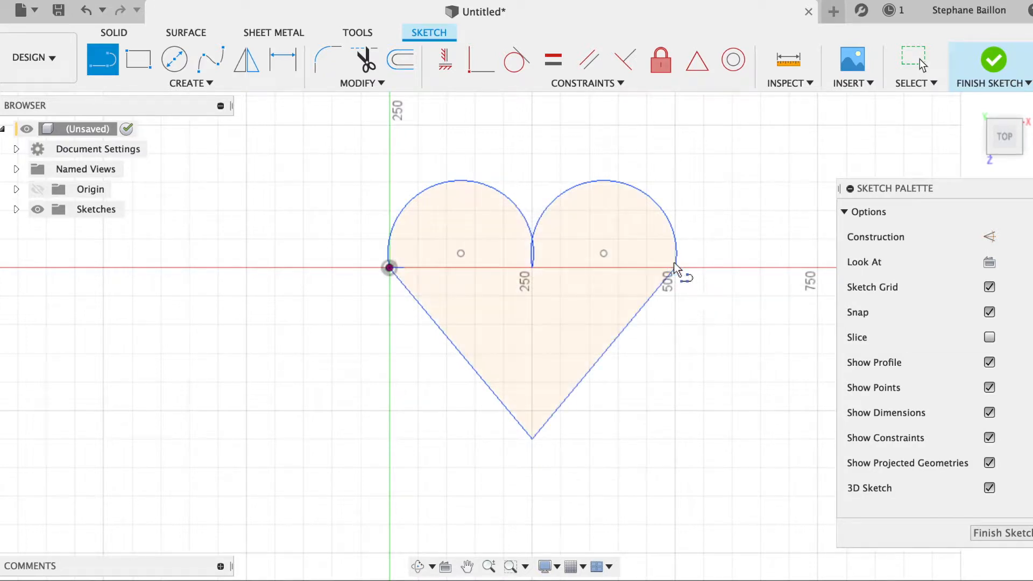
left_click(980, 535)
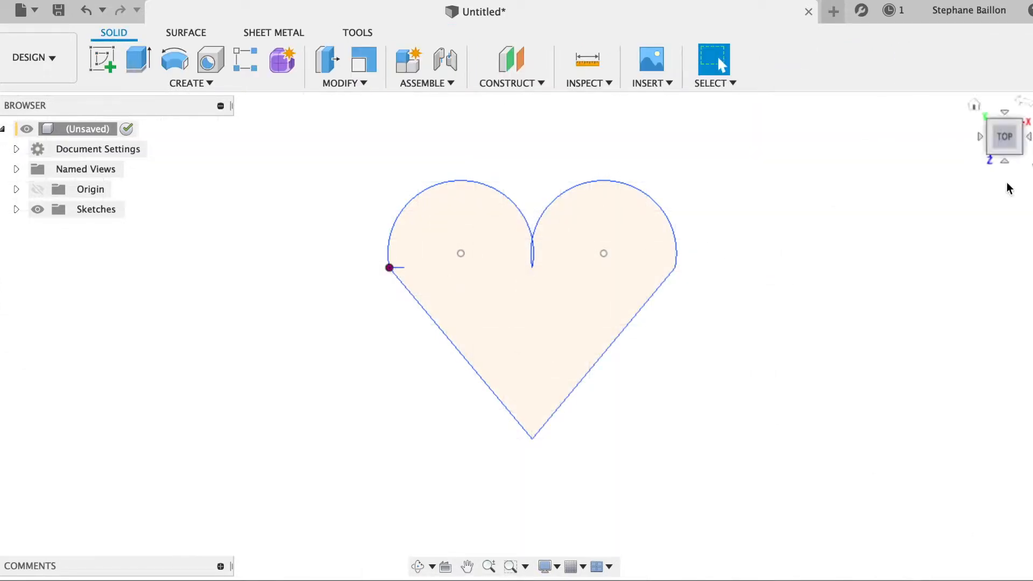
left_click(975, 106)
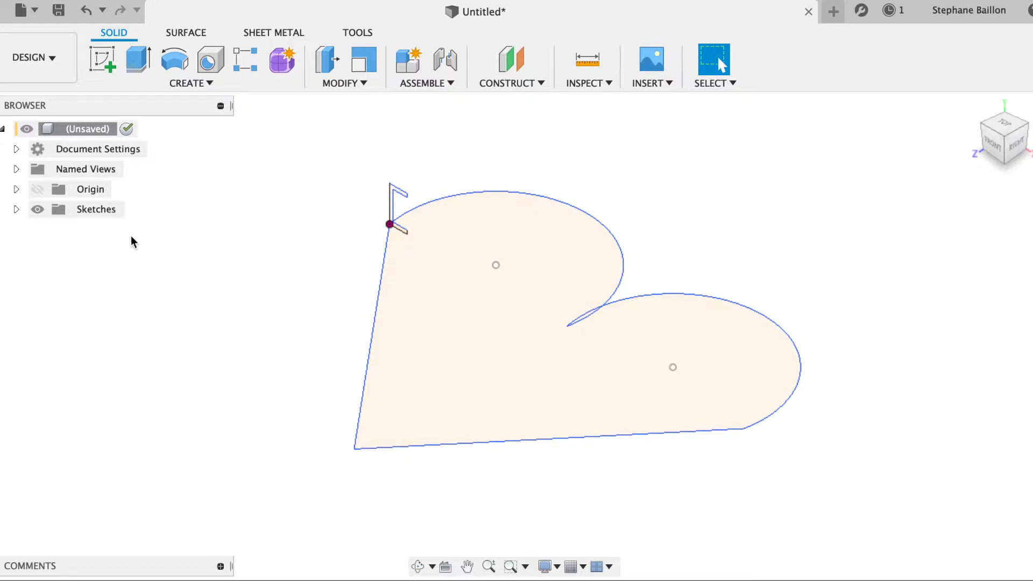
left_click(16, 209)
left_click(119, 230)
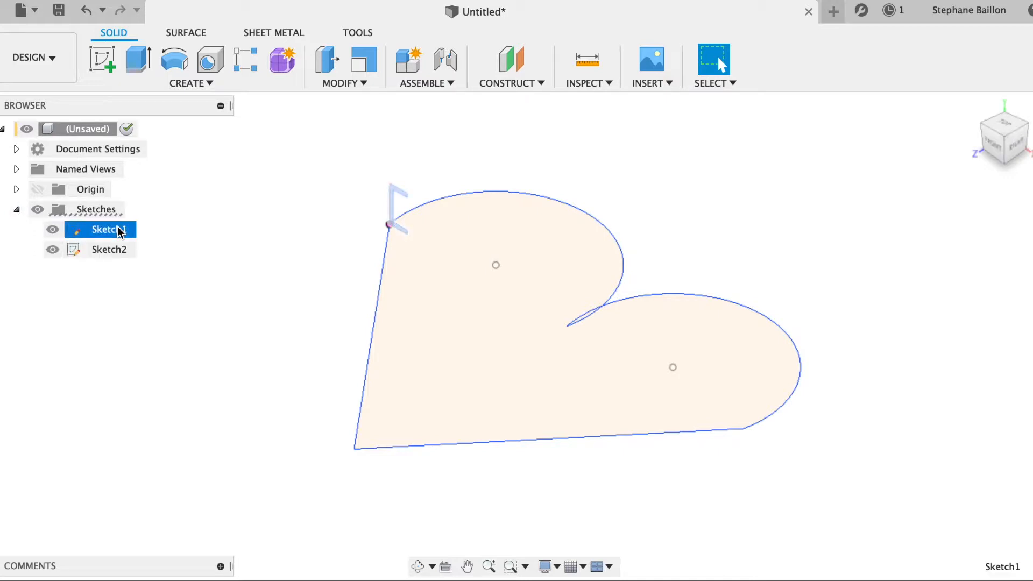
left_click(332, 84)
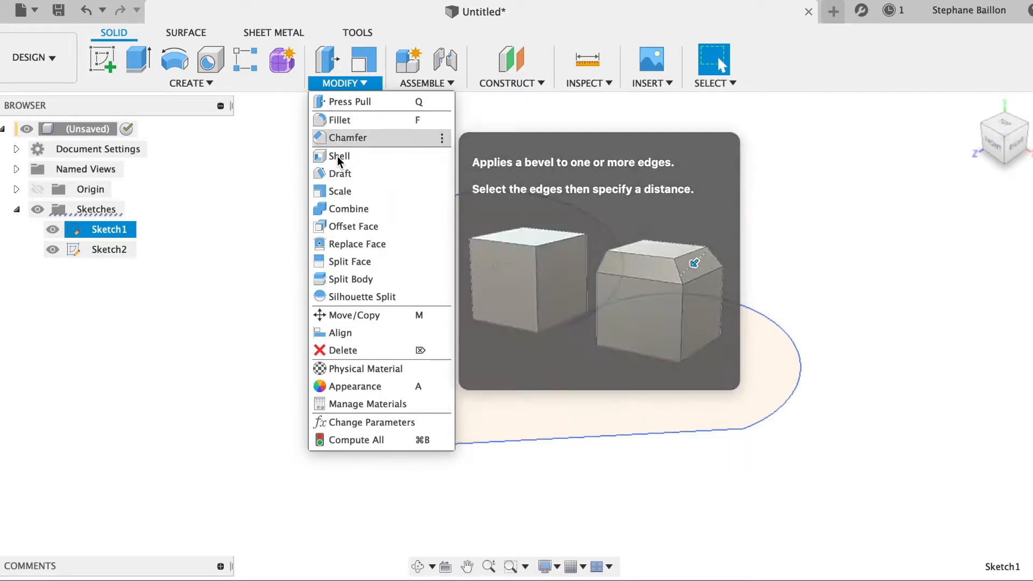
left_click(337, 177)
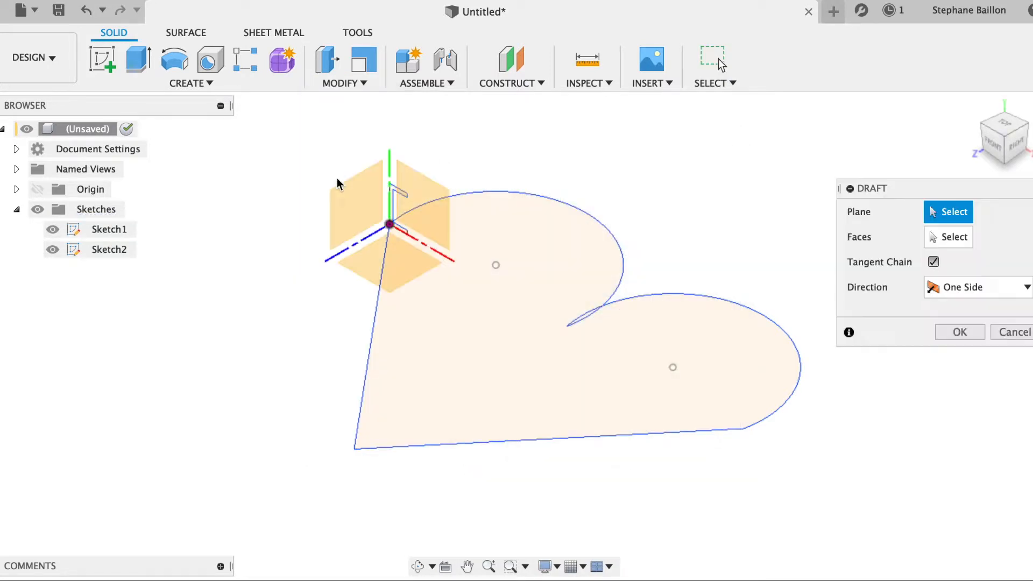
left_click(1015, 332)
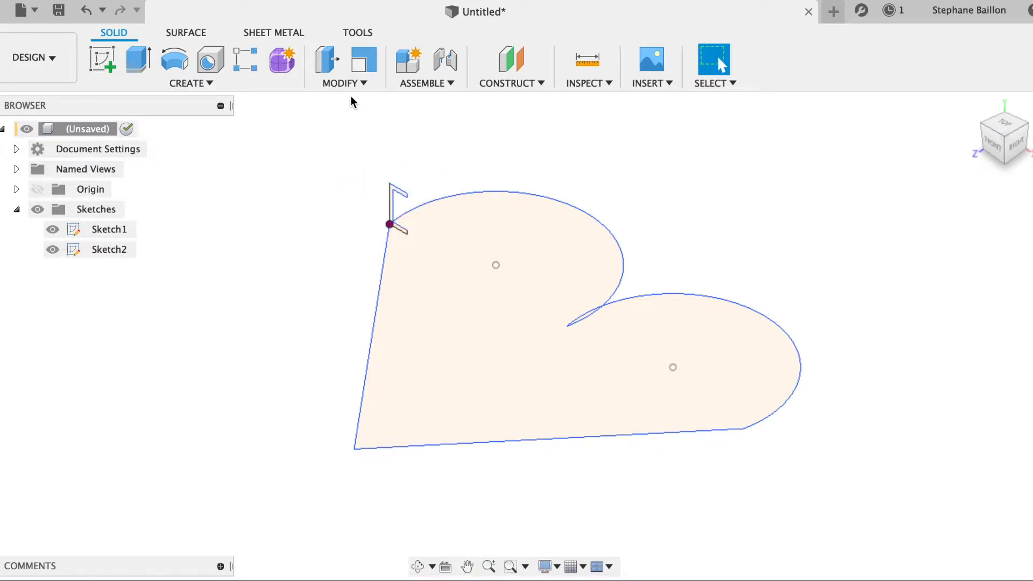
- Try a single-path sweep of the C-shaped profile along the heart outline, reducing the first distance to 0.732
left_click(172, 85)
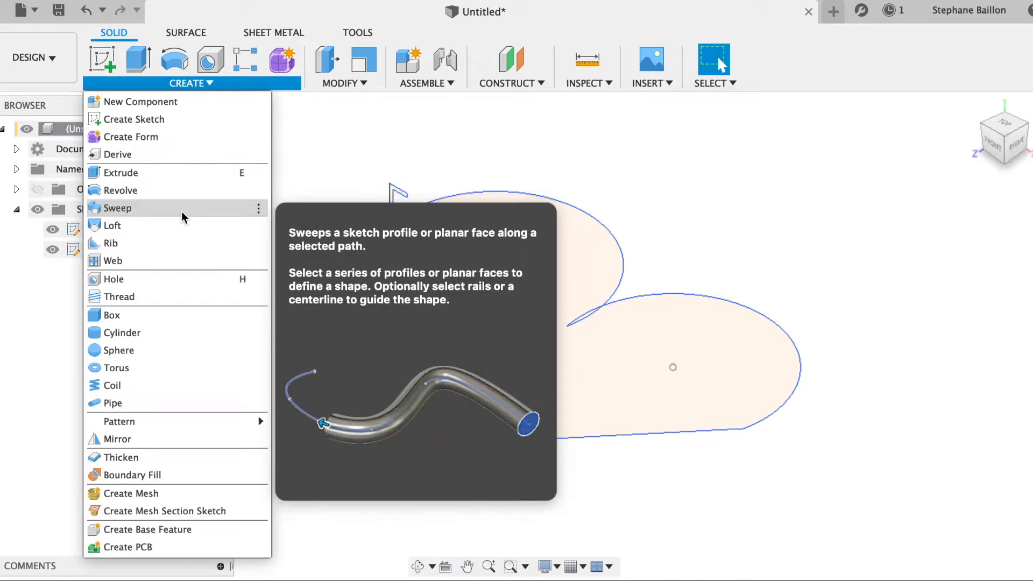
left_click(182, 211)
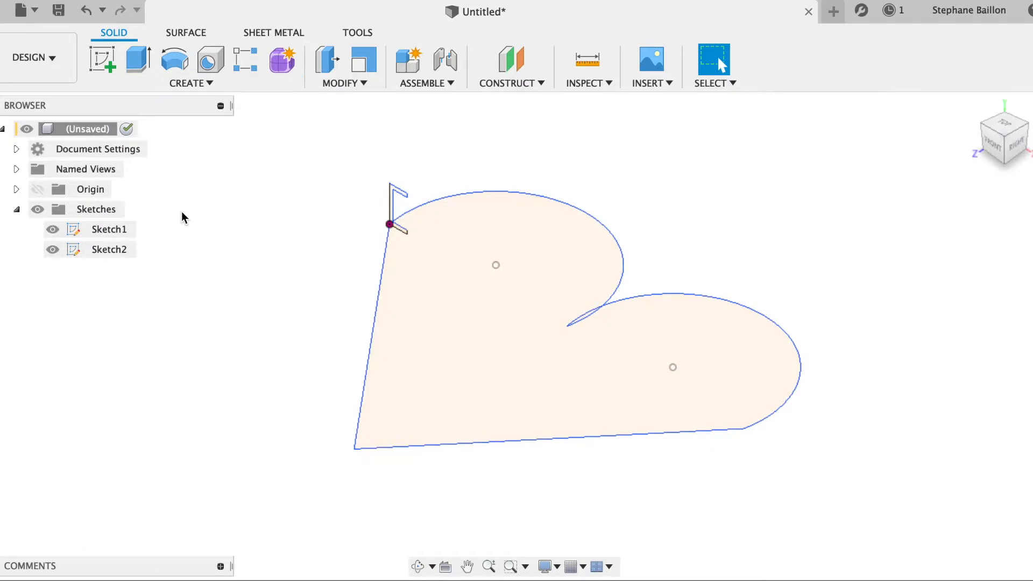
left_click(403, 197)
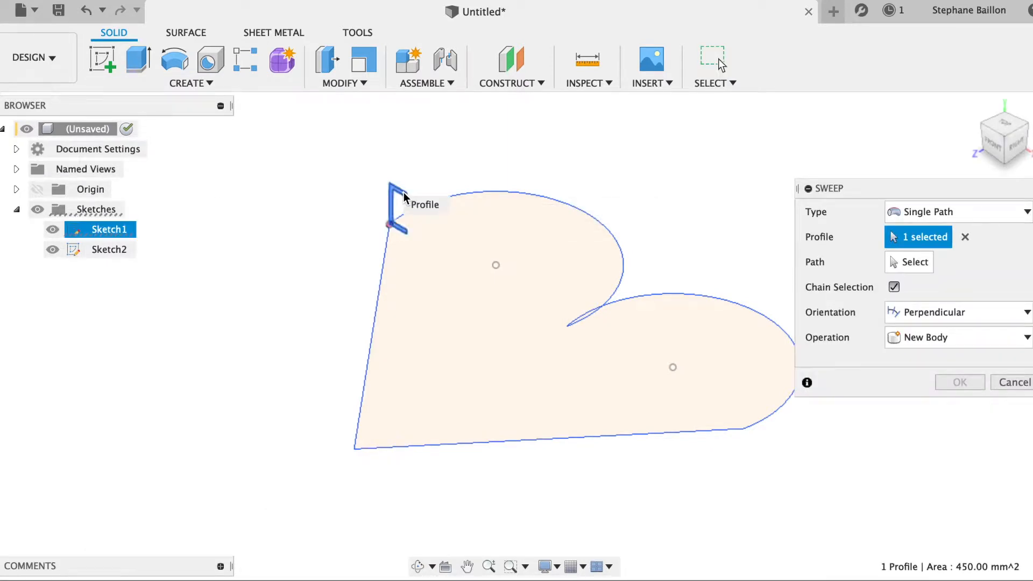
left_click(911, 268)
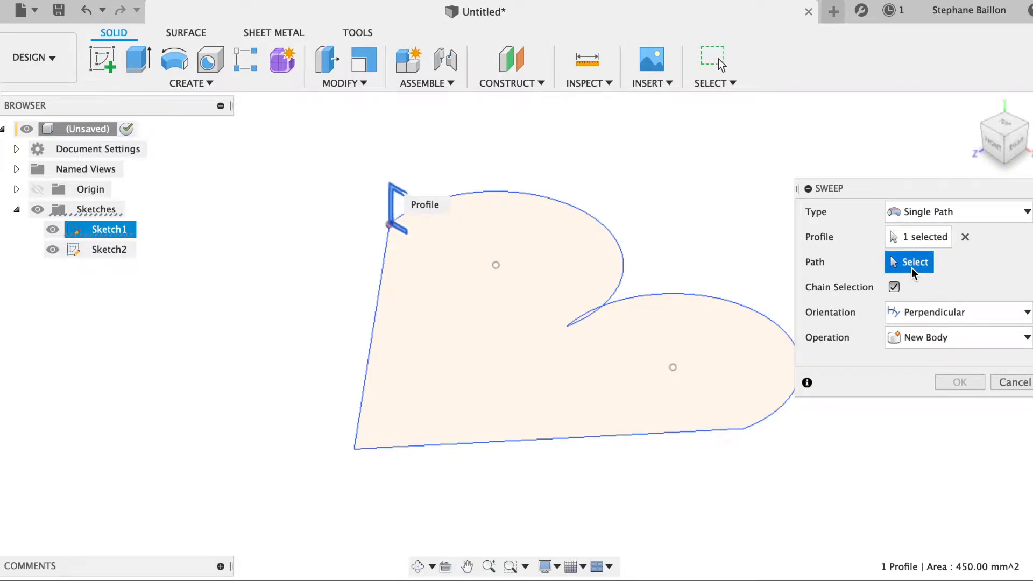
left_click(623, 251)
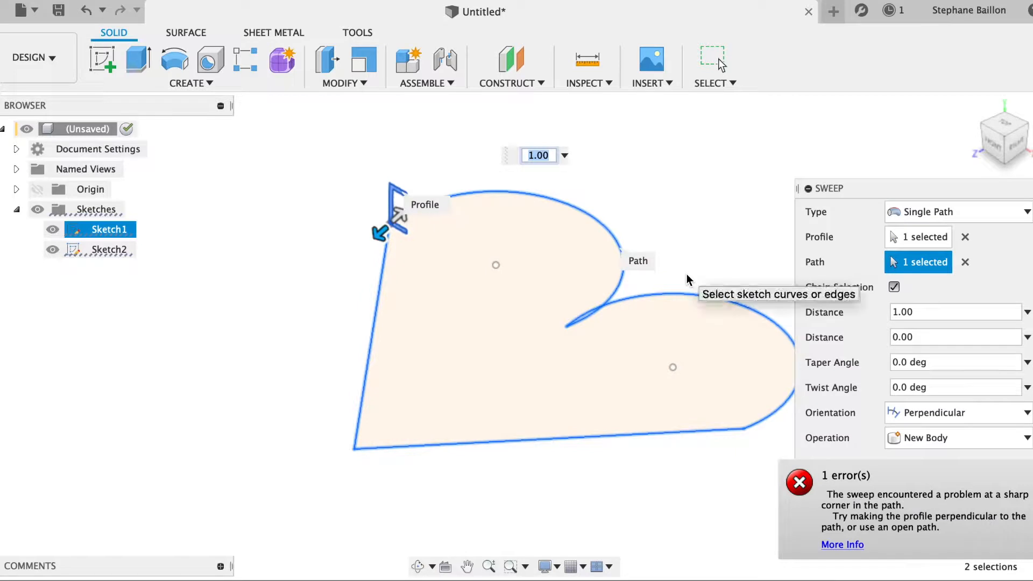
left_click(375, 234)
left_click_drag(375, 234, 546, 353)
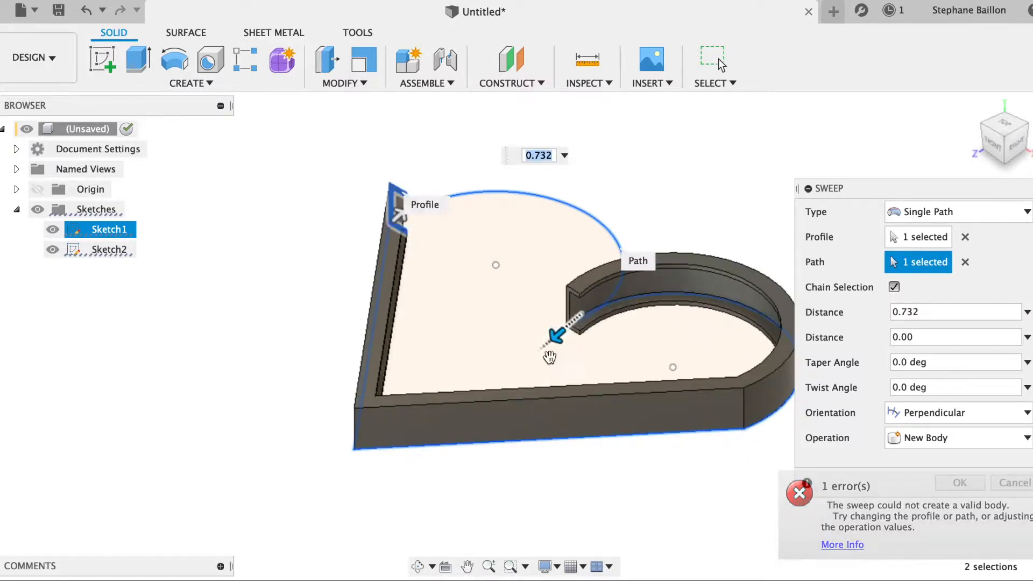
- Try the sweep with a first distance of 0.699 and a second distance of 0.235, and undo the resulting body
left_click_drag(400, 213, 560, 199)
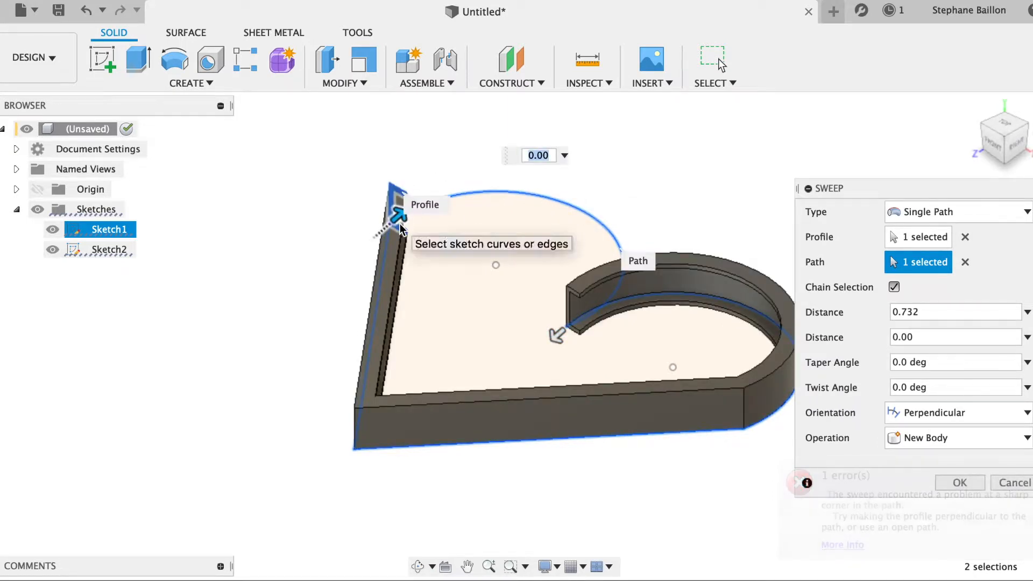
left_click_drag(401, 227, 603, 300)
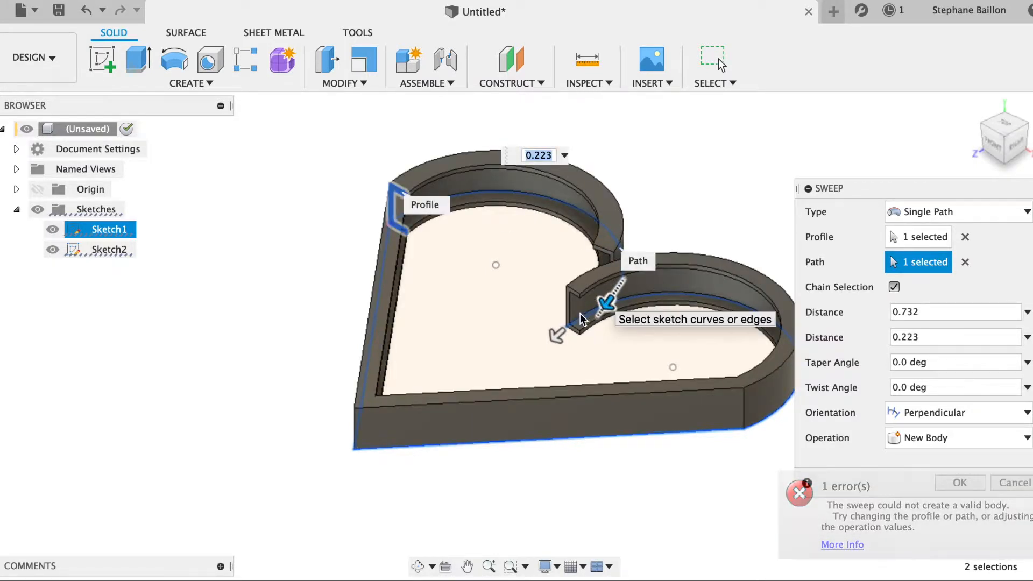
left_click_drag(557, 336, 584, 309)
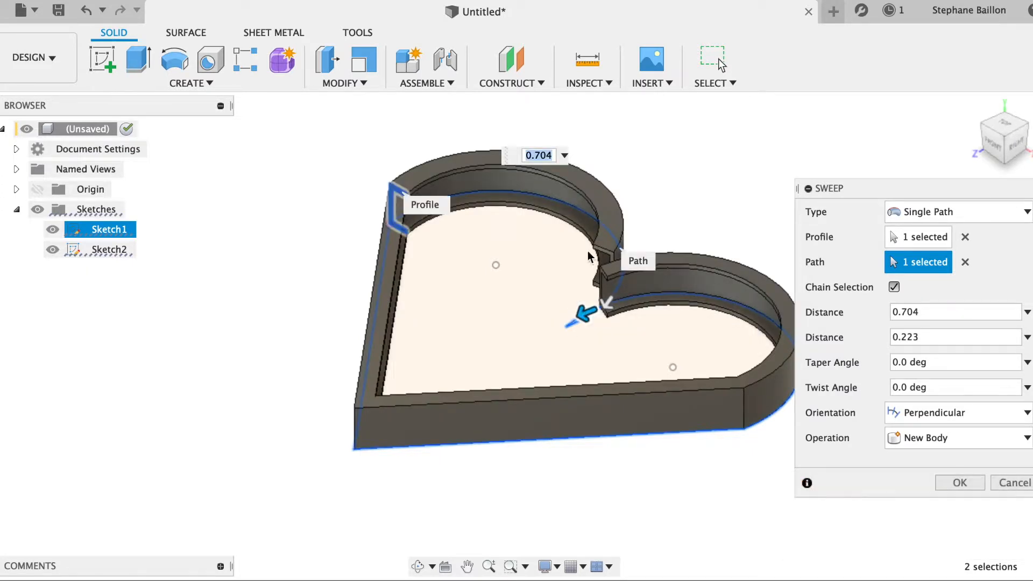
left_click(1004, 123)
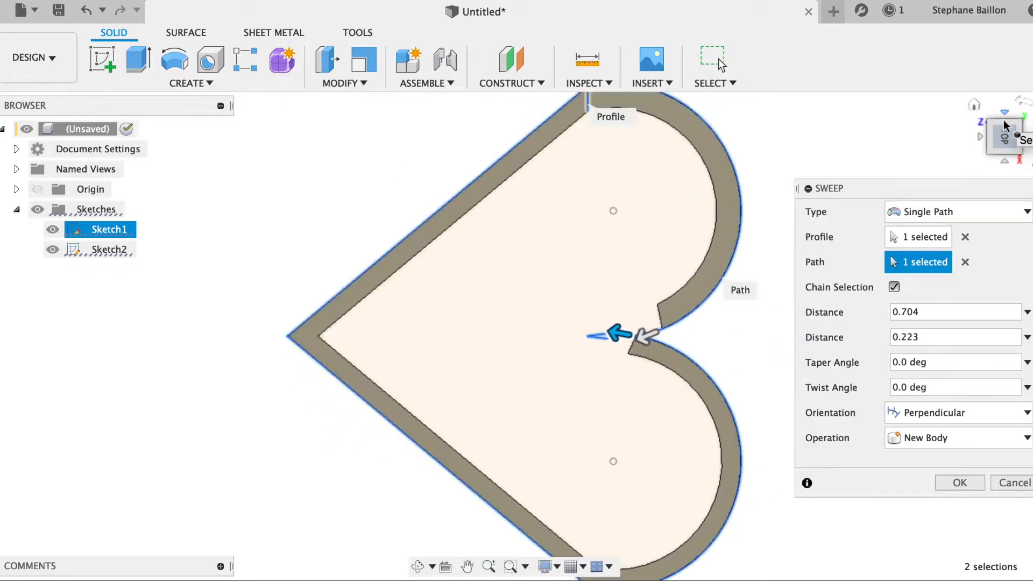
left_click_drag(647, 337, 621, 339)
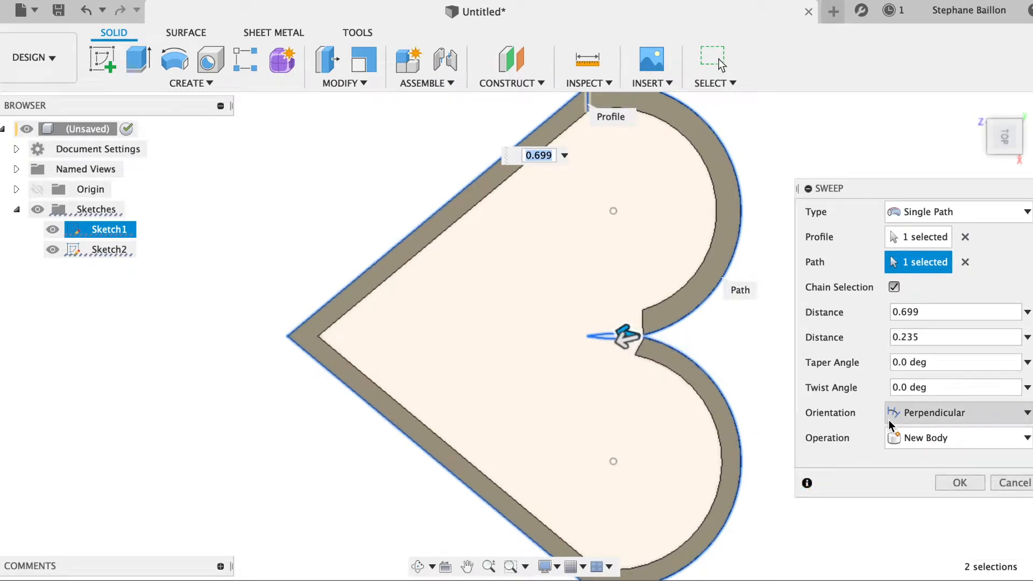
left_click(965, 486)
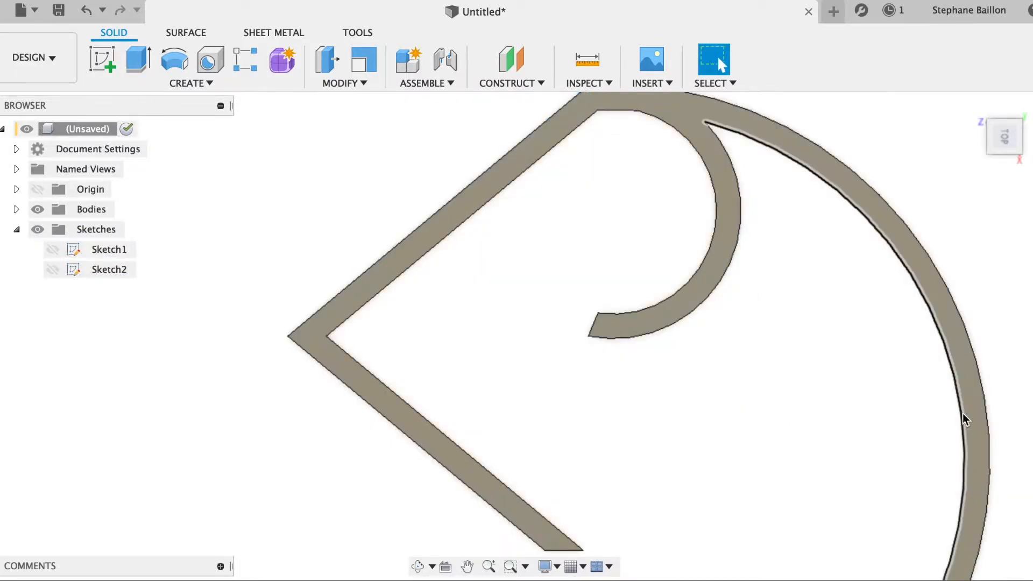
left_click(973, 104)
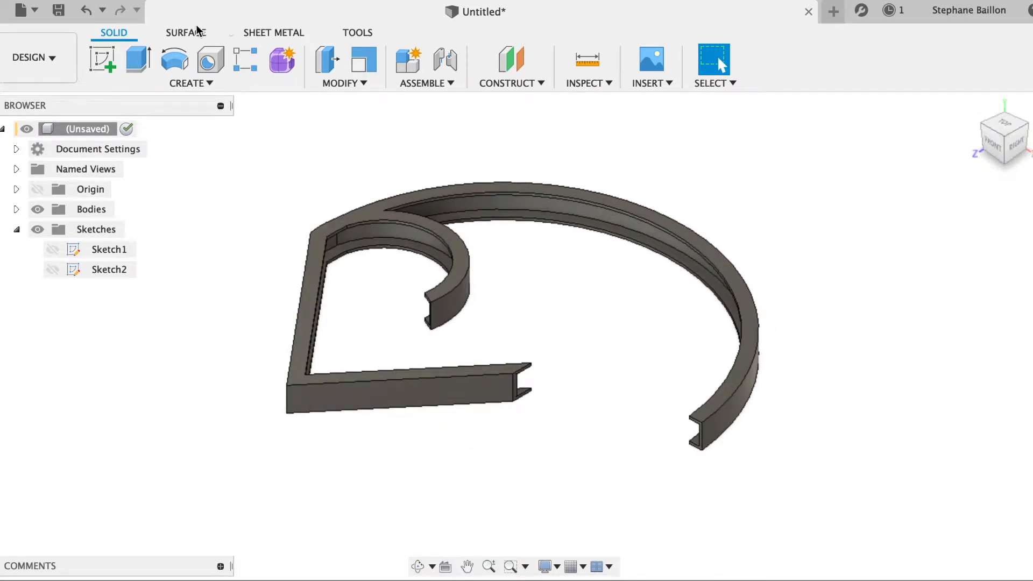
left_click(85, 11)
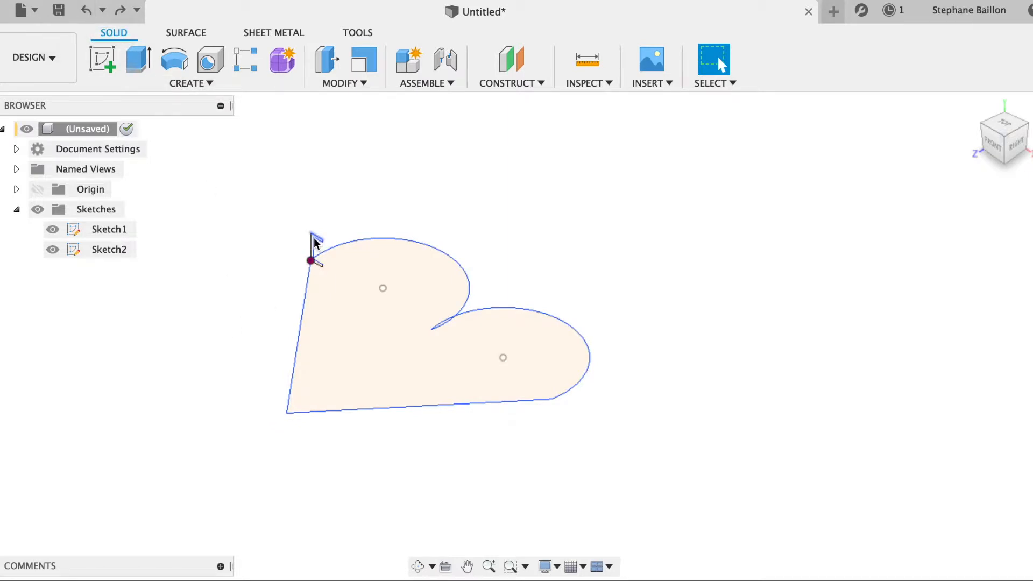
- Sweep the C-shaped profile along the heart outline as a new body, with the first distance at 0.464 and perpendicular orientation
left_click(222, 81)
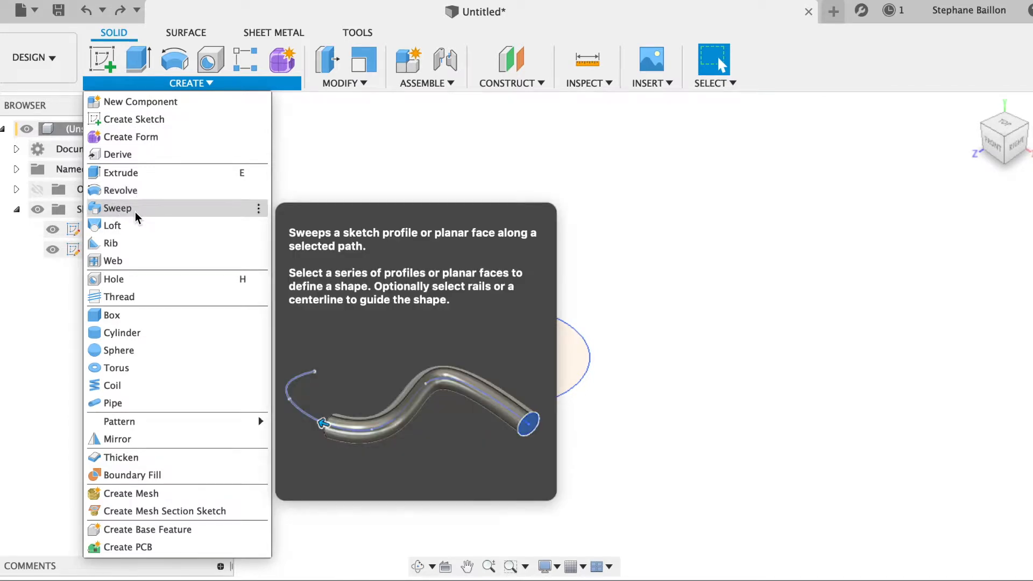
left_click(135, 211)
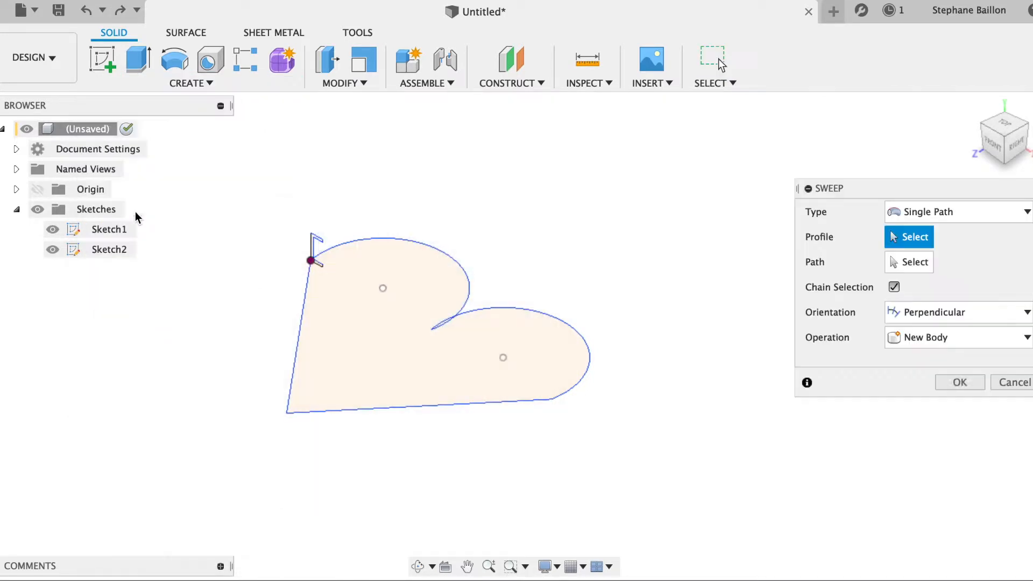
left_click(317, 244)
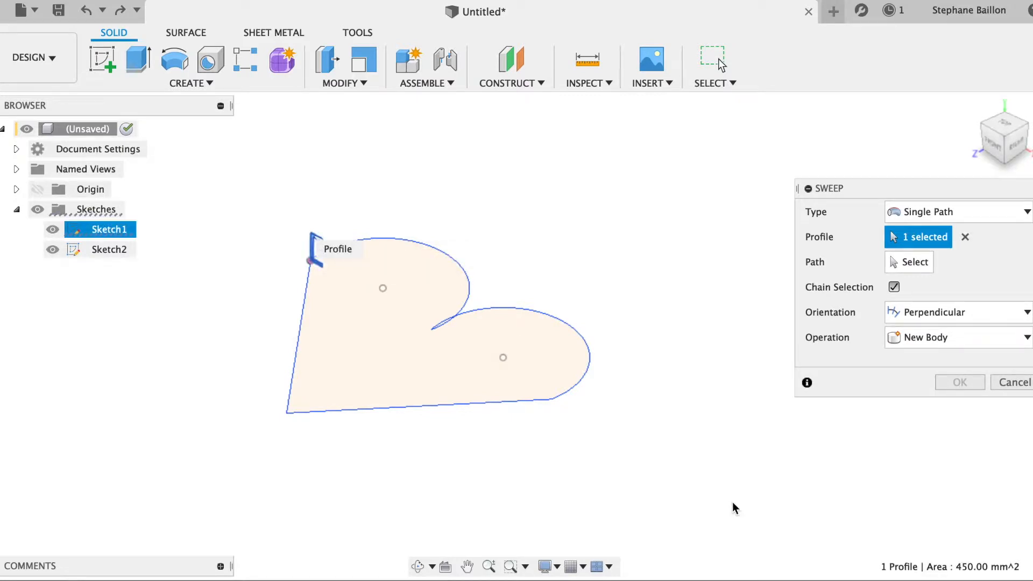
left_click(923, 263)
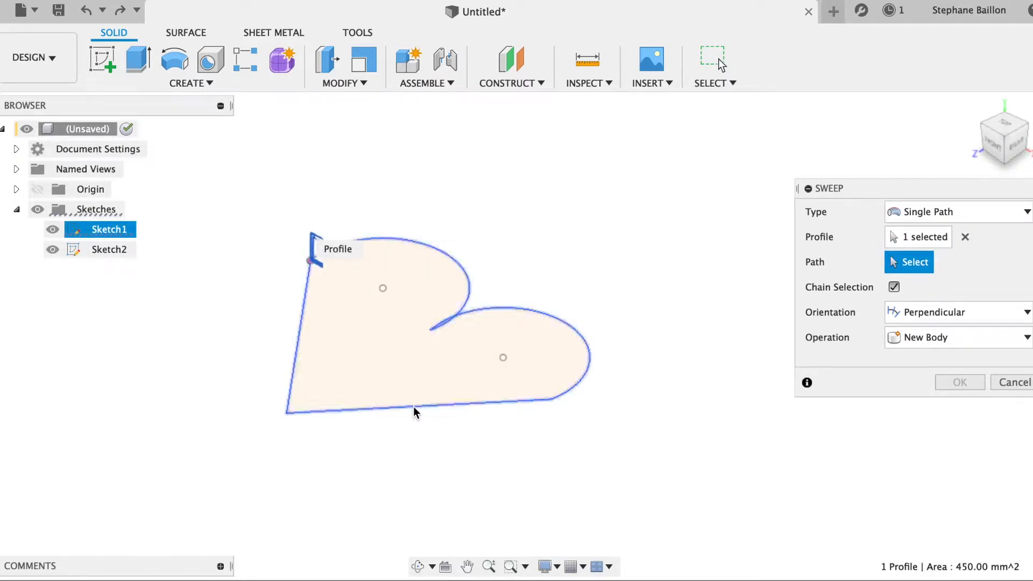
left_click(294, 404)
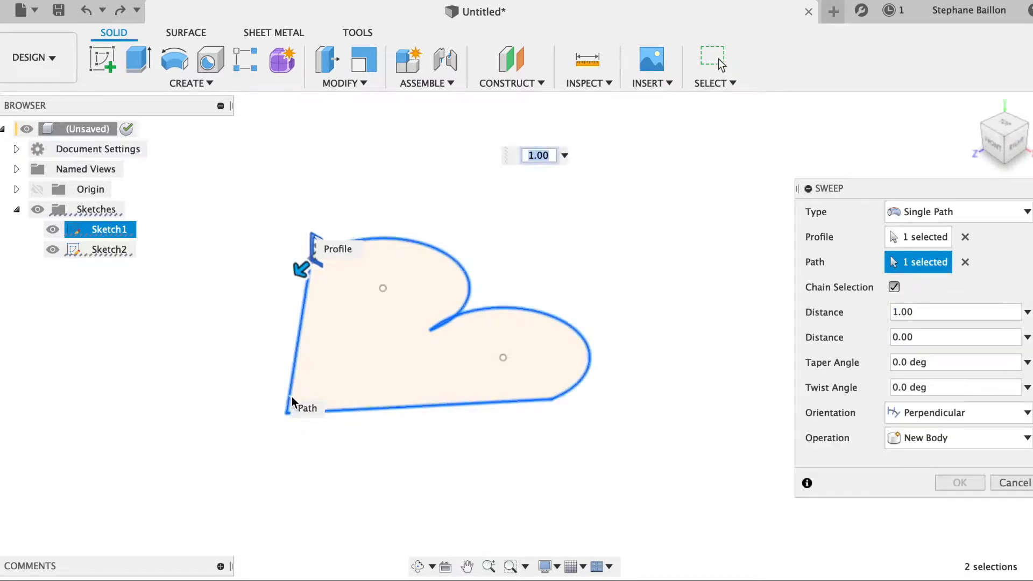
left_click_drag(297, 267, 531, 429)
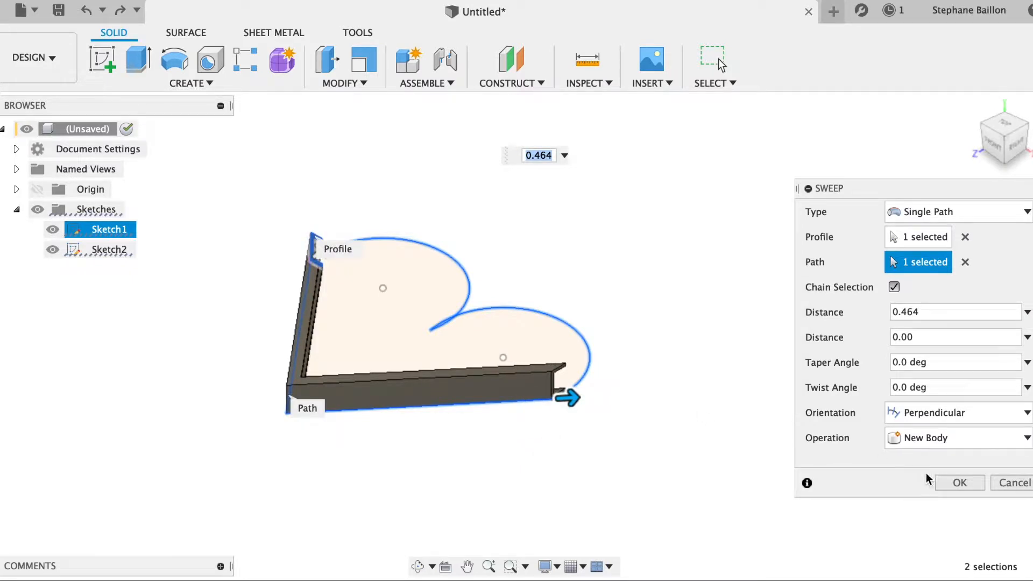
left_click(959, 483)
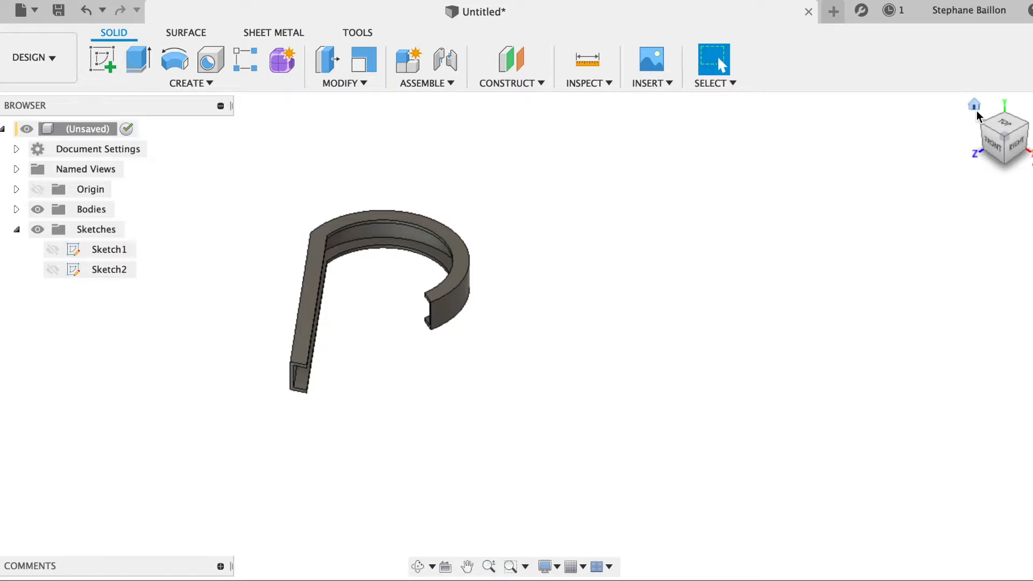
- Duplicate the swept body by copying and pasting it, and shift the copy 229.749 mm along X
left_click(976, 107)
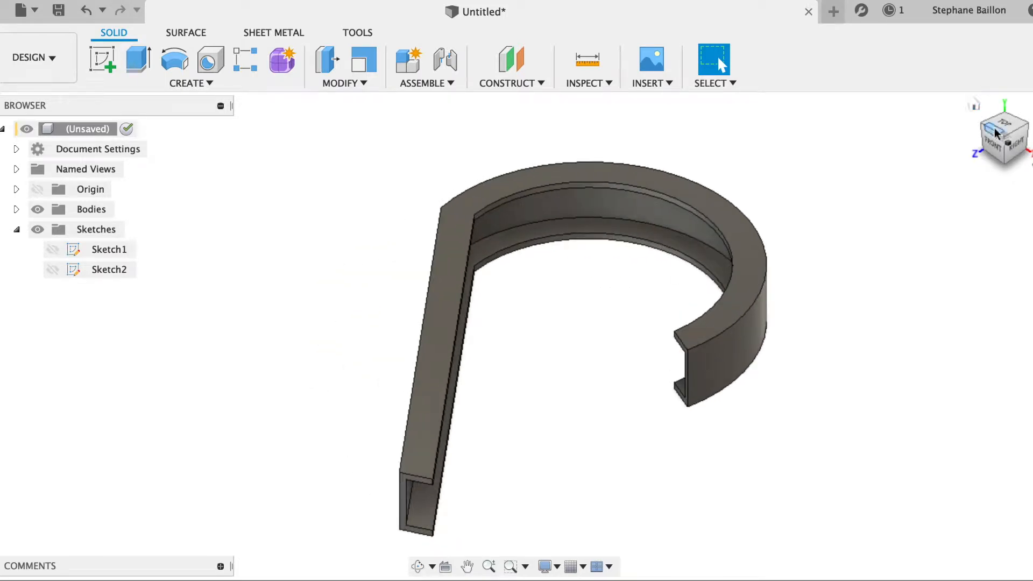
left_click(1000, 127)
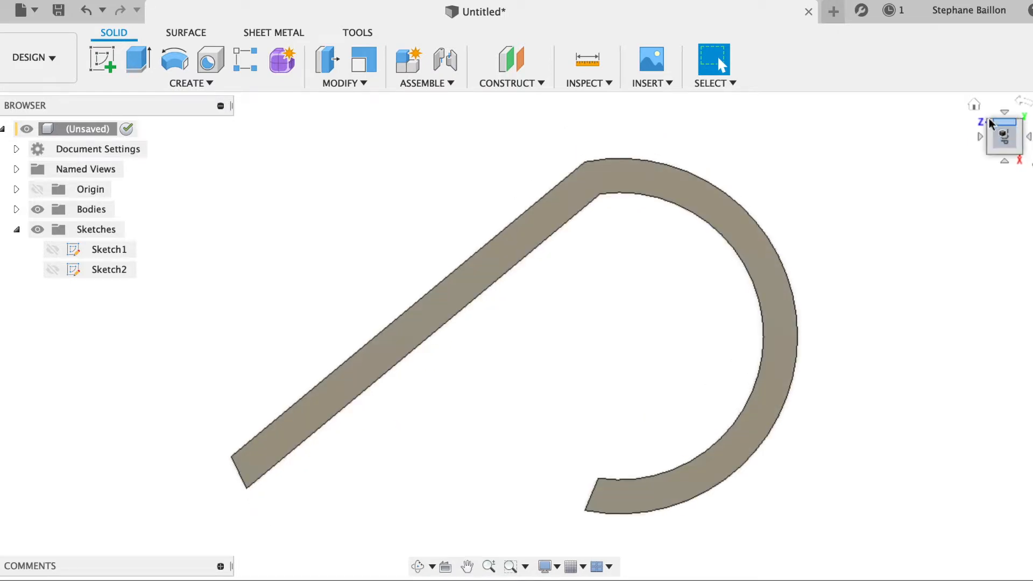
left_click(1021, 106)
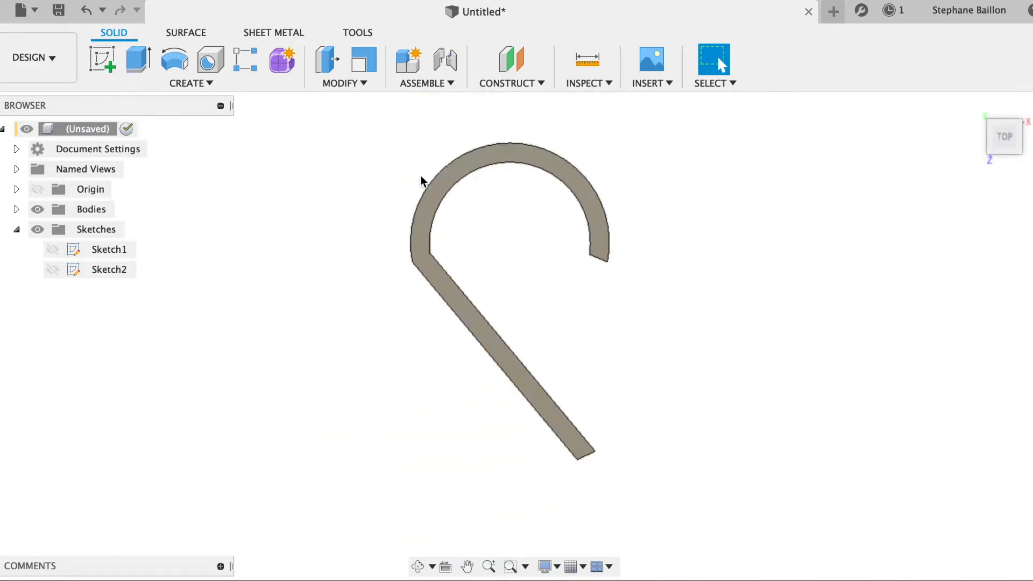
left_click(16, 209)
left_click(98, 231)
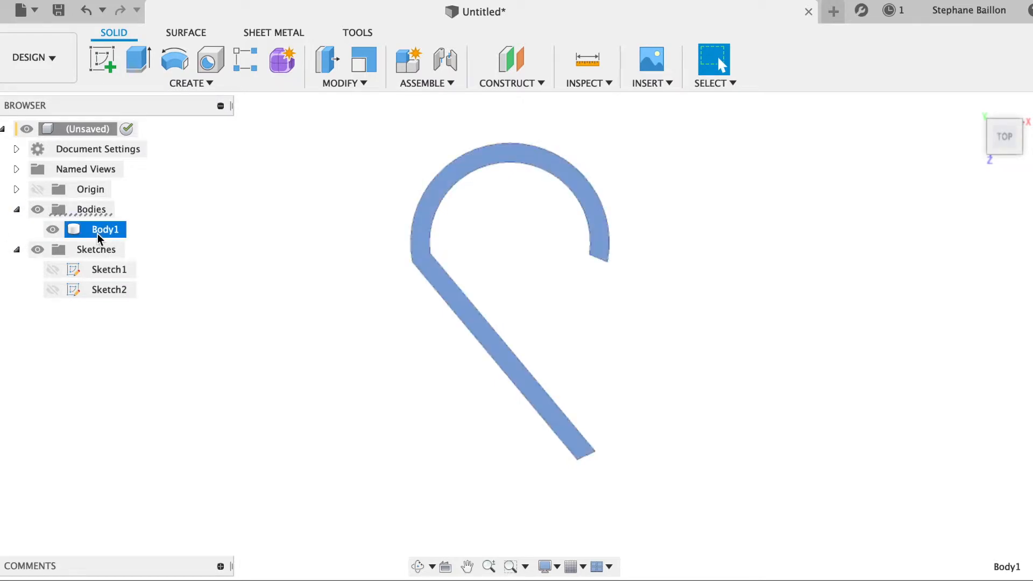
right_click(97, 233)
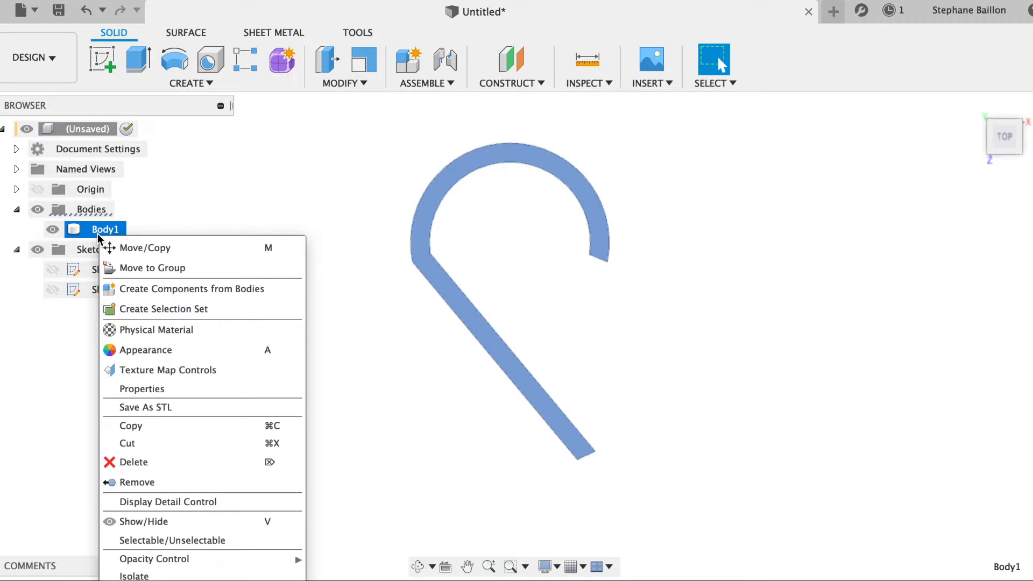
left_click(149, 427)
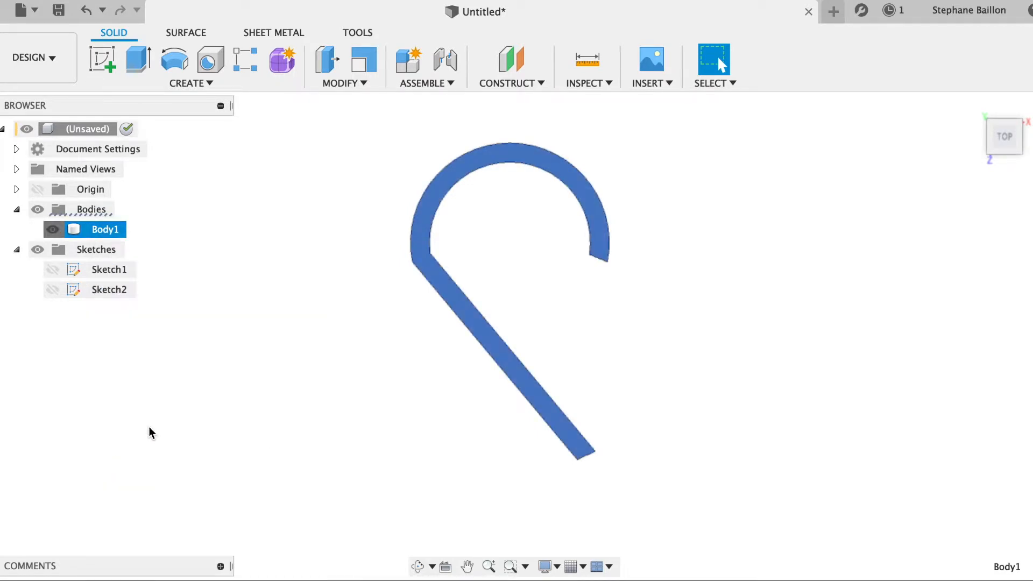
key("ctrl+v")
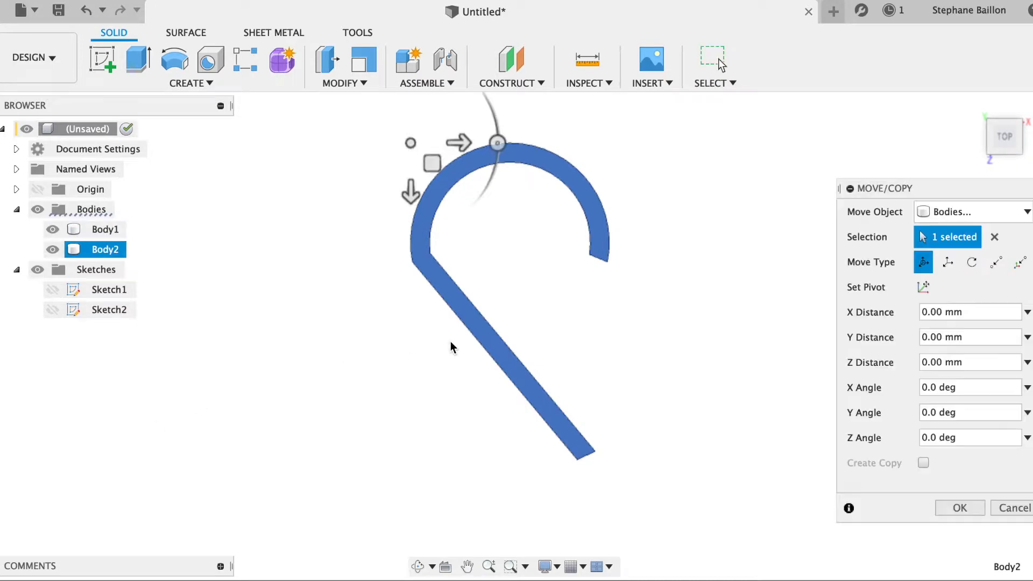
left_click_drag(459, 141, 637, 170)
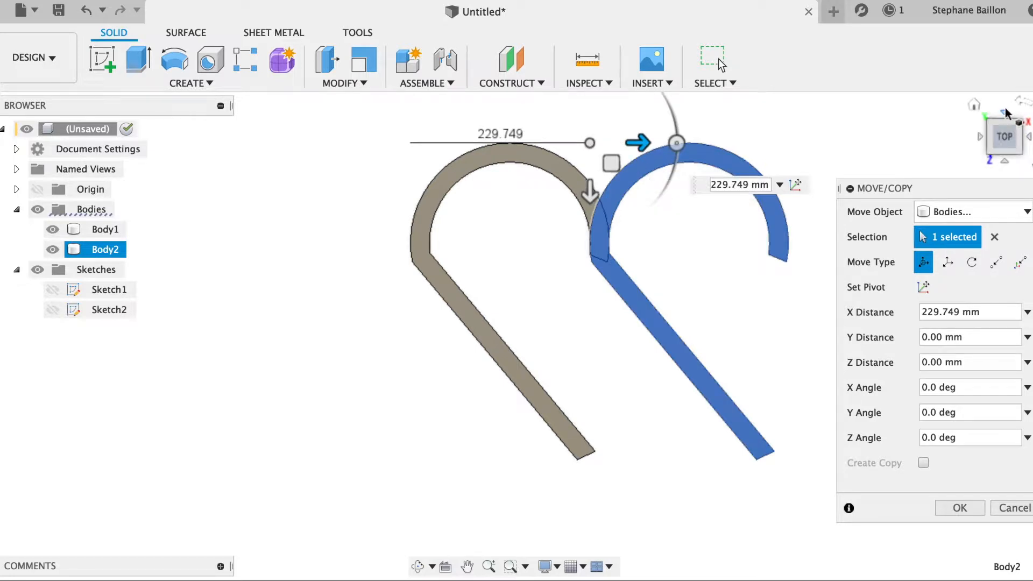
- Flip the copied body over, then move it -50.459 mm in Y and -234.043 mm in X to form the heart's opposite half
left_click(1007, 117)
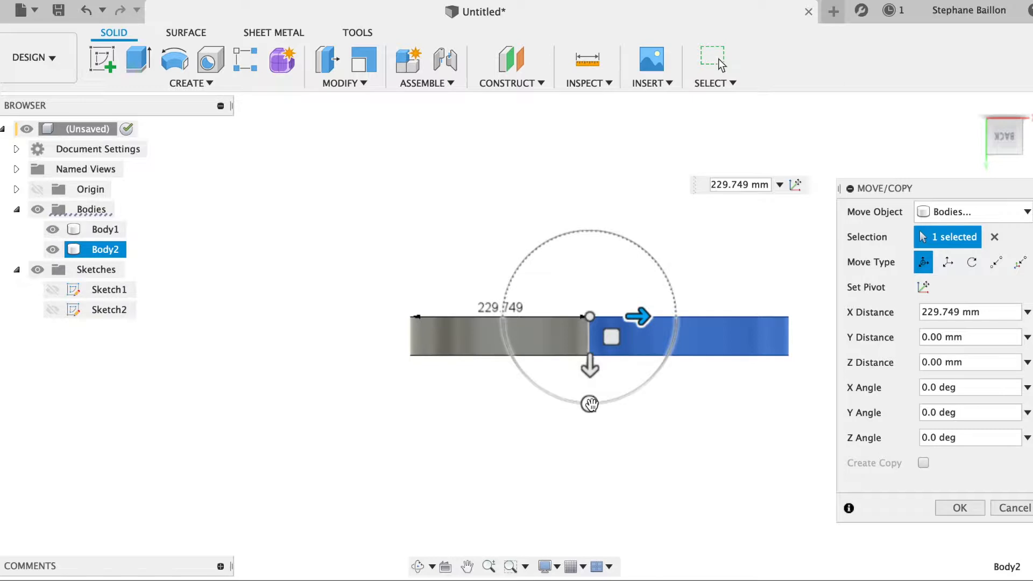
left_click_drag(590, 404, 597, 310)
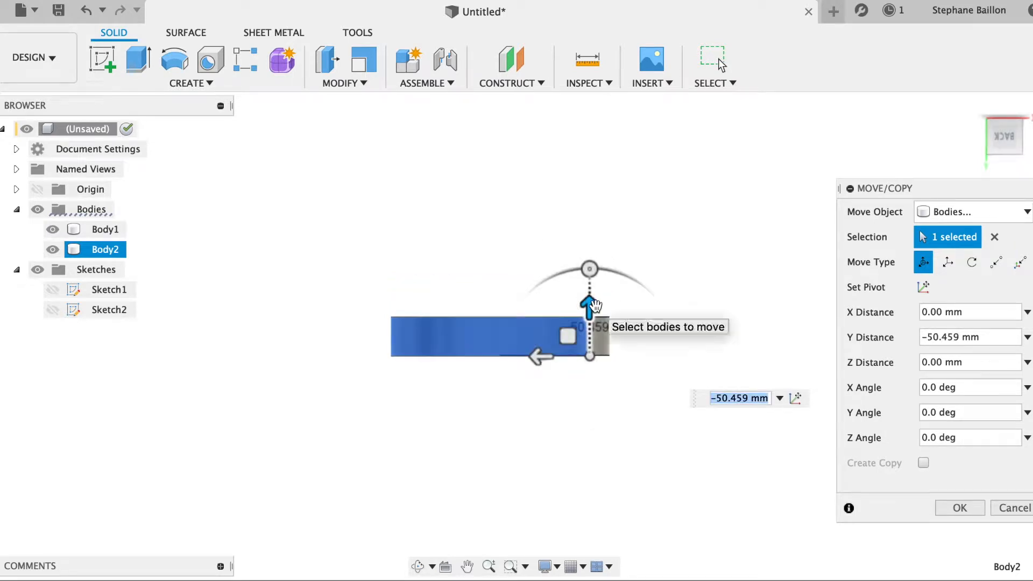
left_click_drag(537, 360, 718, 379)
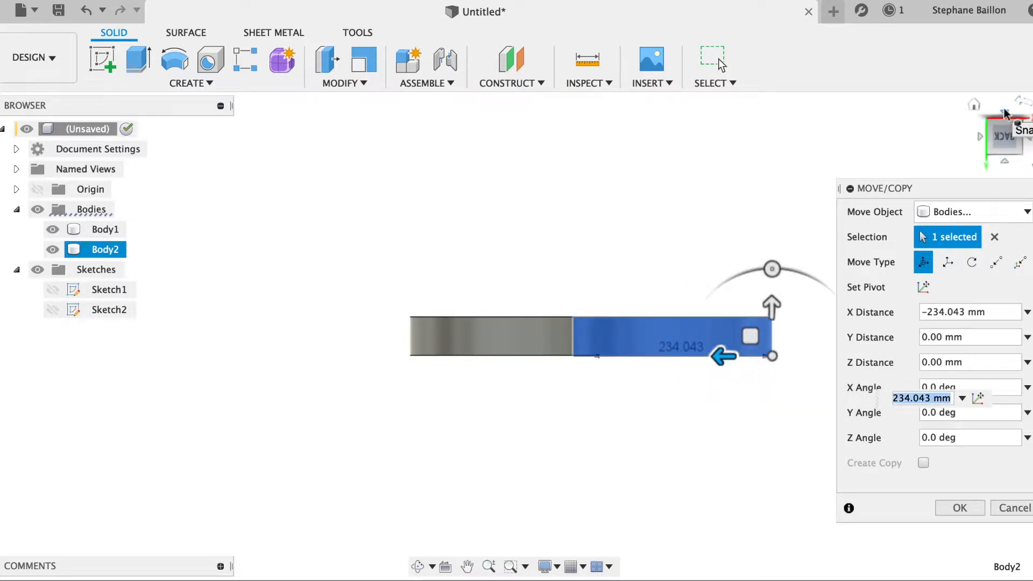
left_click(1005, 113)
left_click(1005, 113)
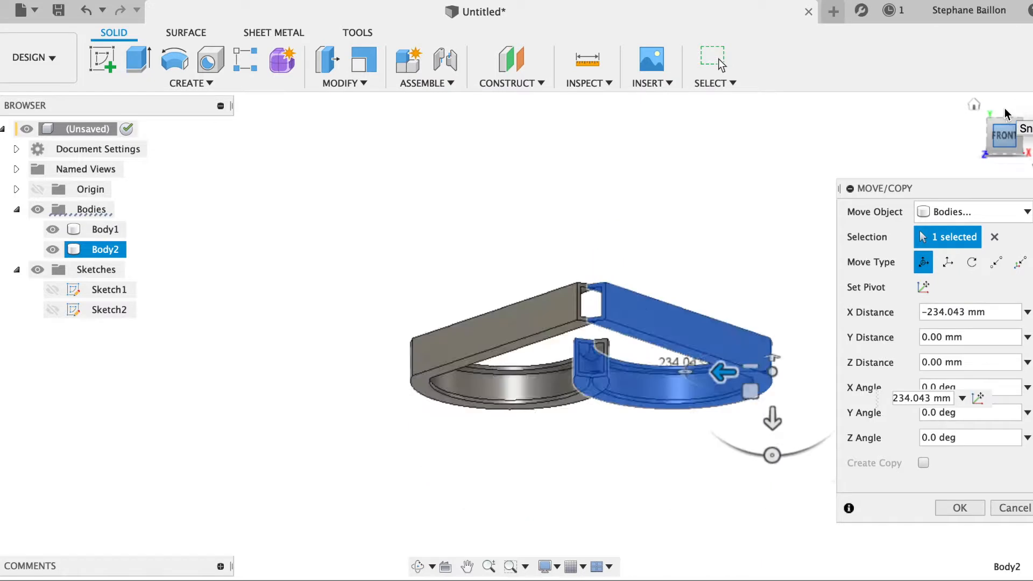
left_click(1005, 113)
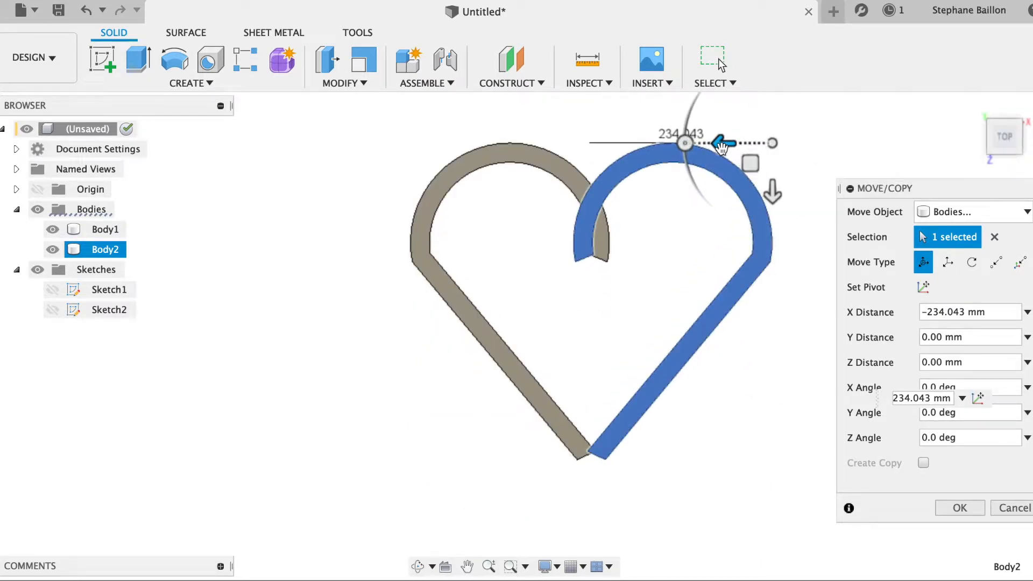
- Adjust the flipped copy to -211.498 mm in X and 1.074 mm in Z so the halves meet at the heart's tip, and apply the move
left_click_drag(722, 149, 740, 151)
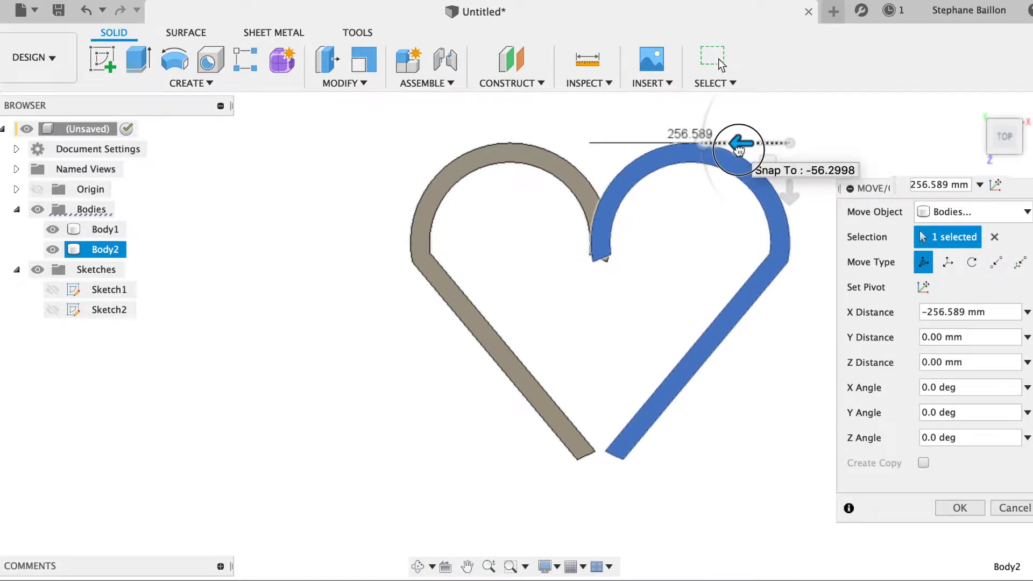
left_click_drag(739, 151, 705, 158)
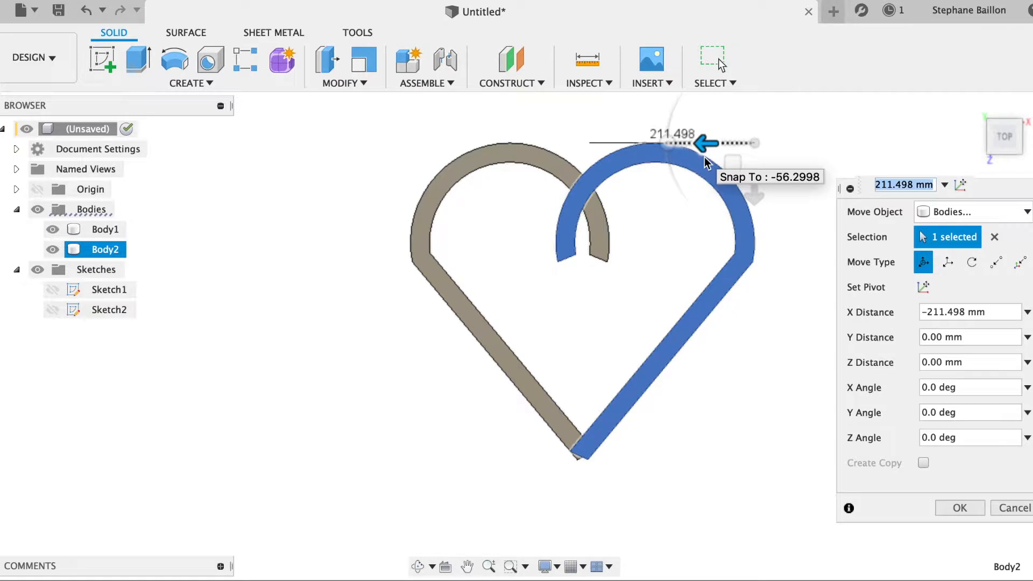
left_click_drag(759, 200, 755, 196)
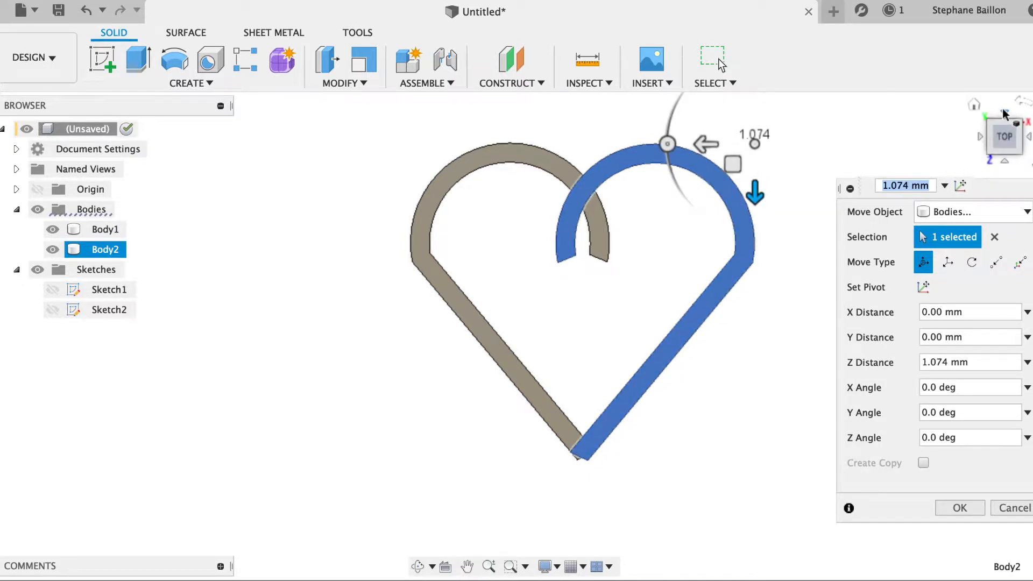
left_click(1004, 112)
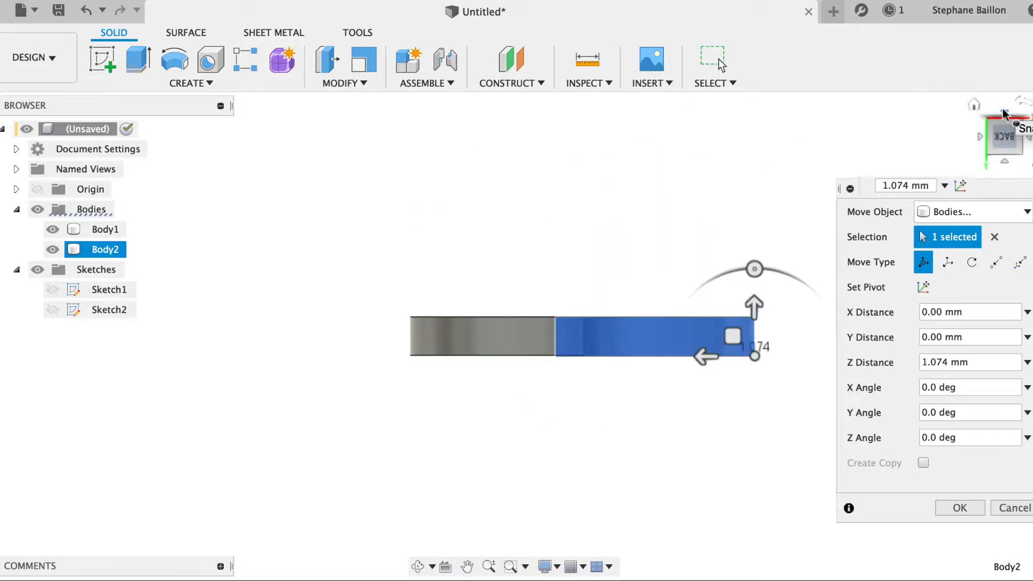
left_click(968, 511)
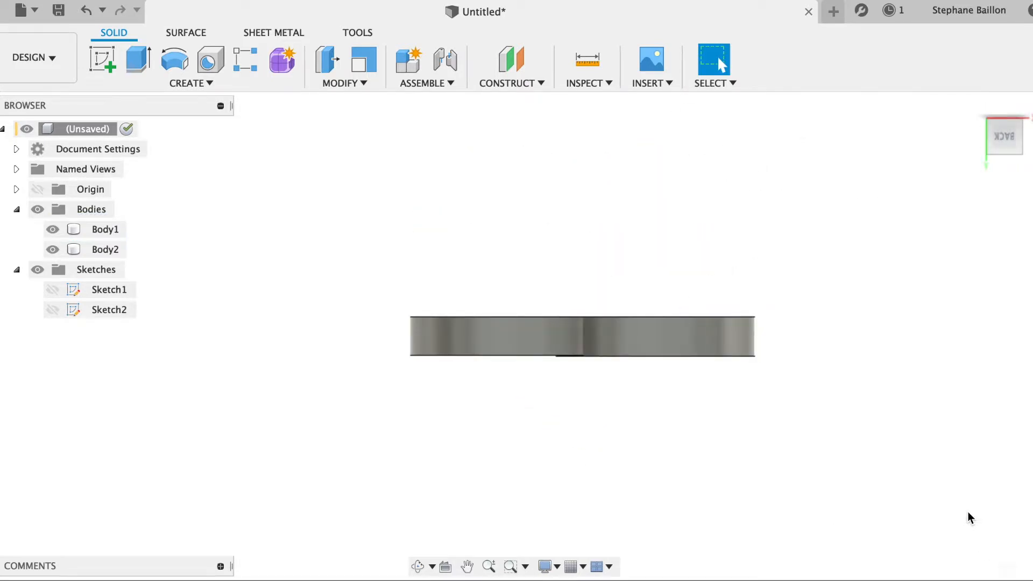
- Set up a Combine with the original heart half as the target body and the flipped copy as the tool body
mouse_move(978, 99)
left_click(973, 107)
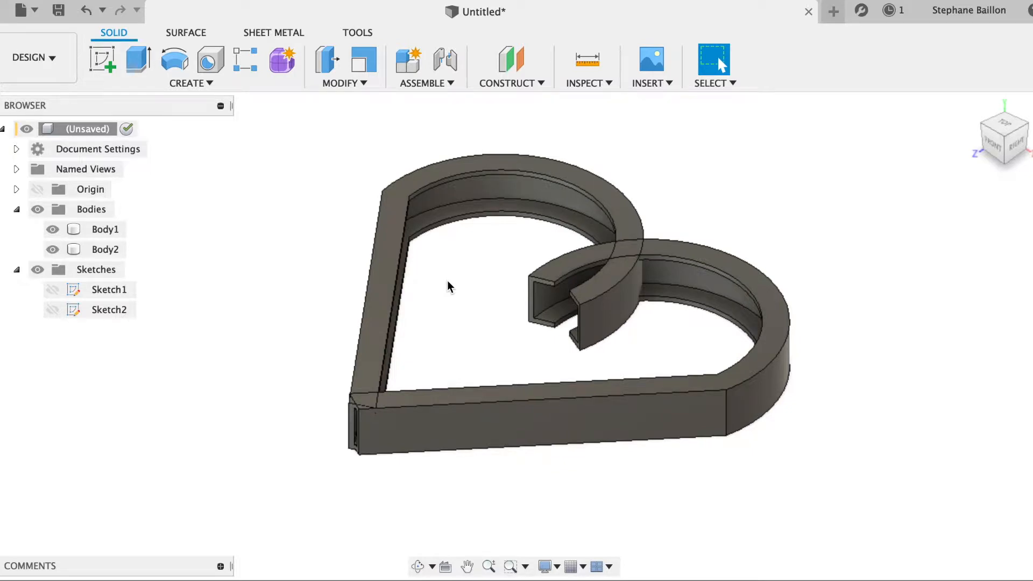
left_click(614, 275)
left_click(338, 82)
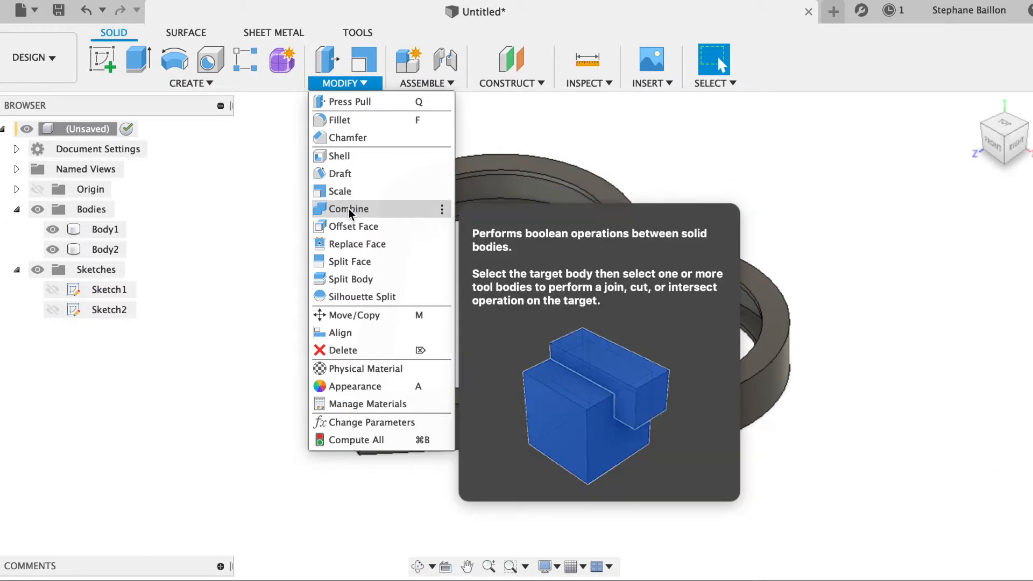
left_click(348, 209)
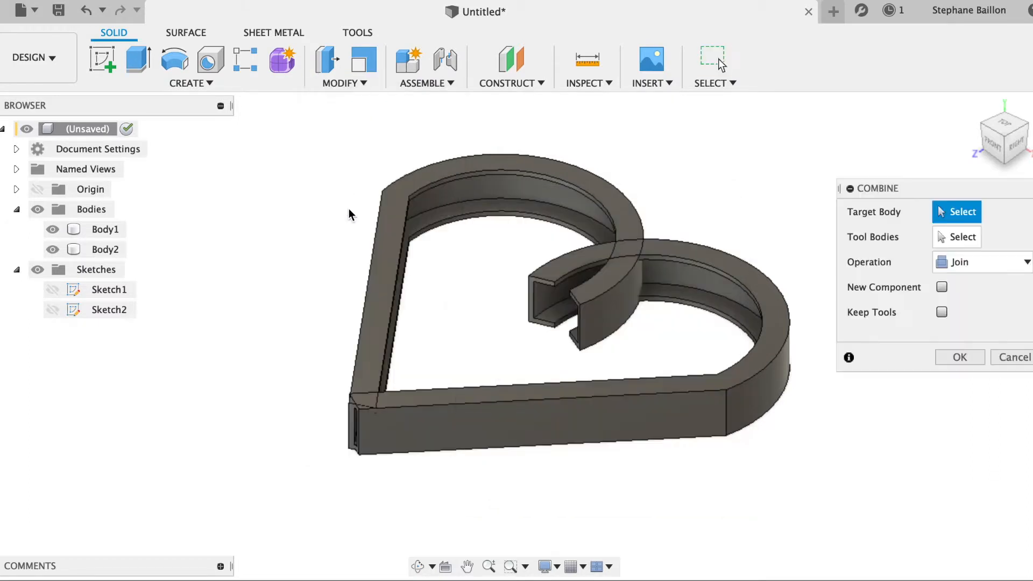
left_click(615, 205)
left_click(703, 262)
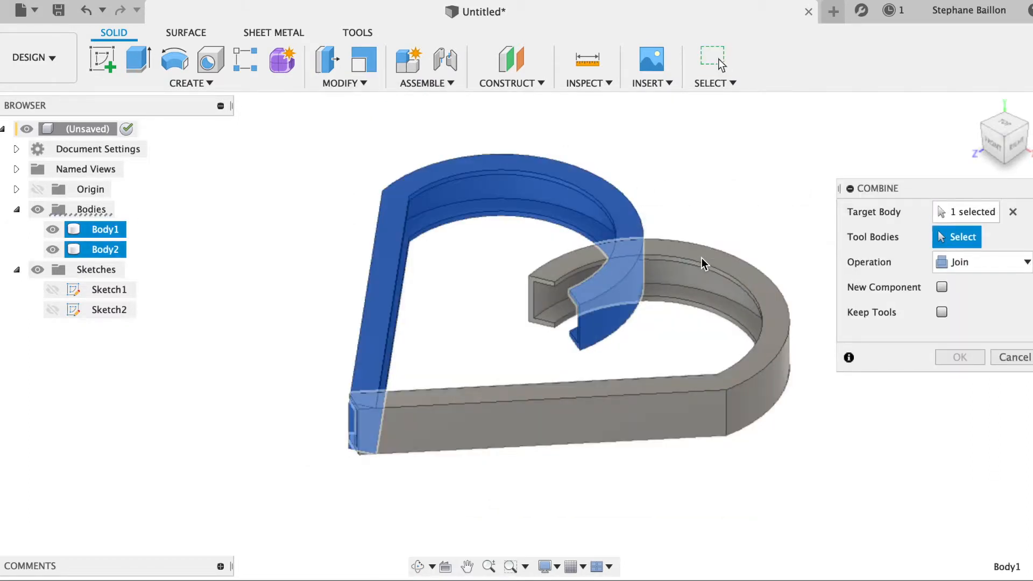
- Try the Intersect operation and then the Cut operation on the two heart halves
left_click(976, 268)
left_click(961, 322)
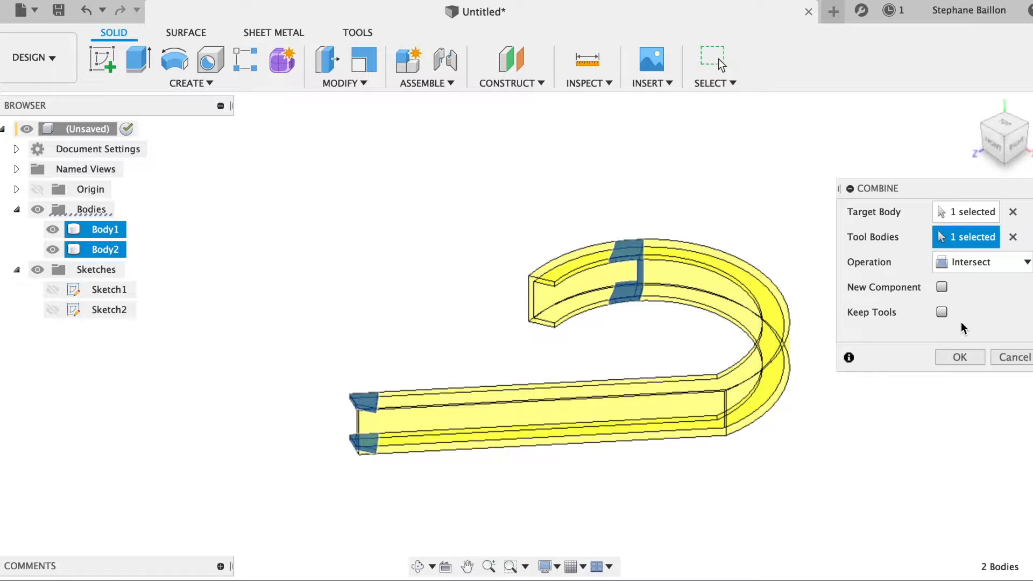
left_click(984, 262)
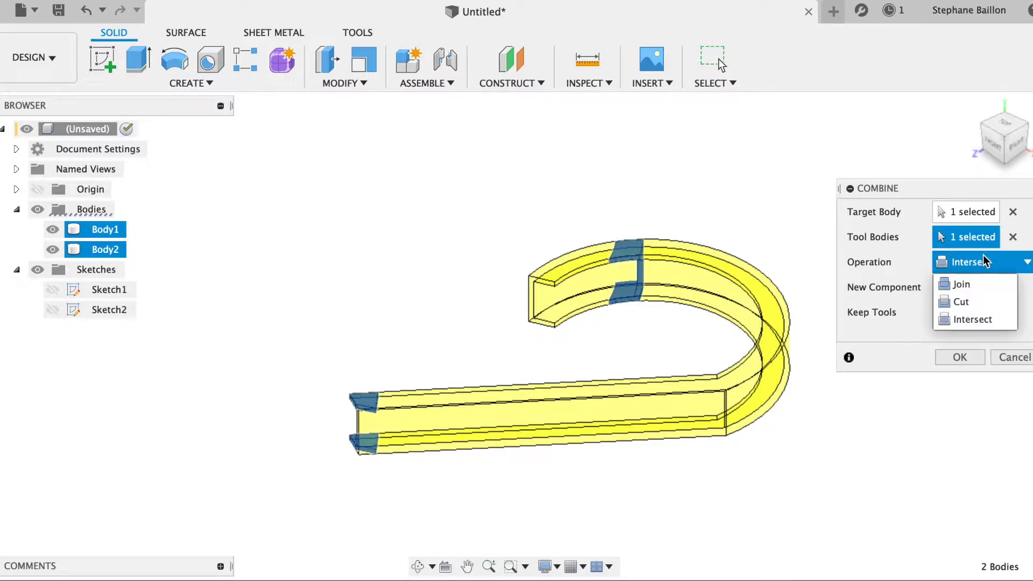
left_click(956, 301)
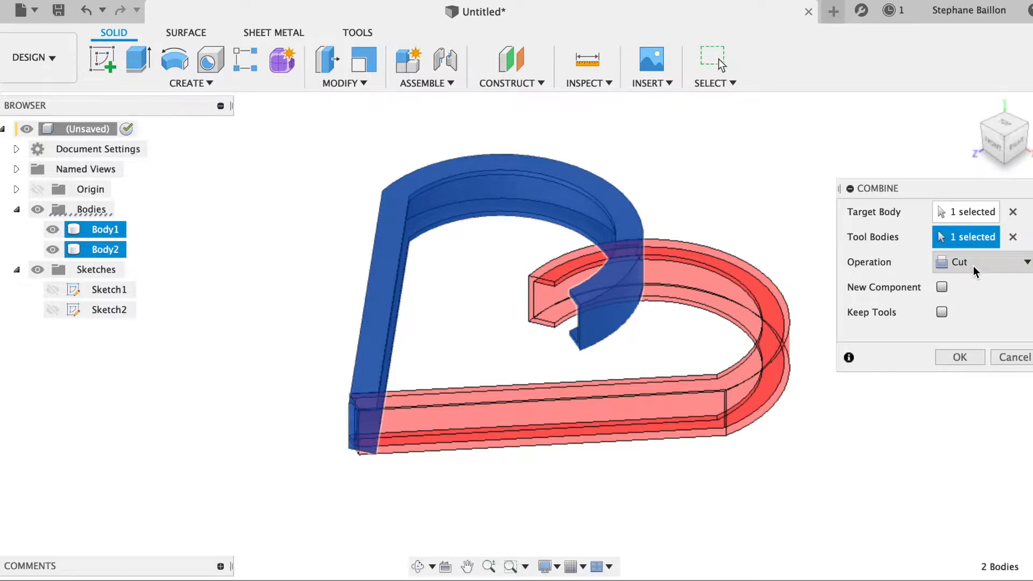
- Combine the two heart halves with the Join operation and Keep Tools enabled
left_click(974, 264)
left_click(961, 285)
left_click(942, 312)
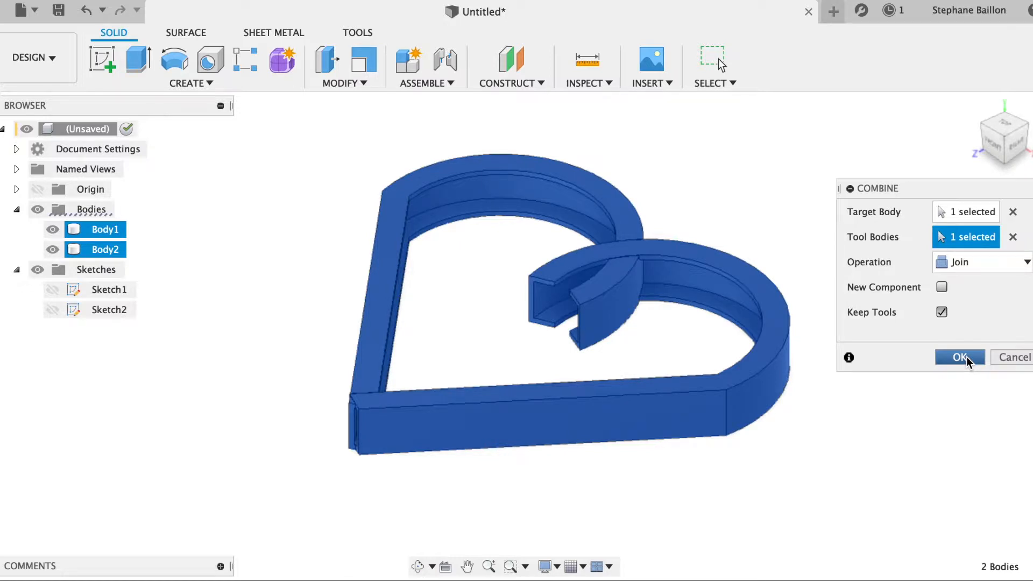
left_click(1015, 146)
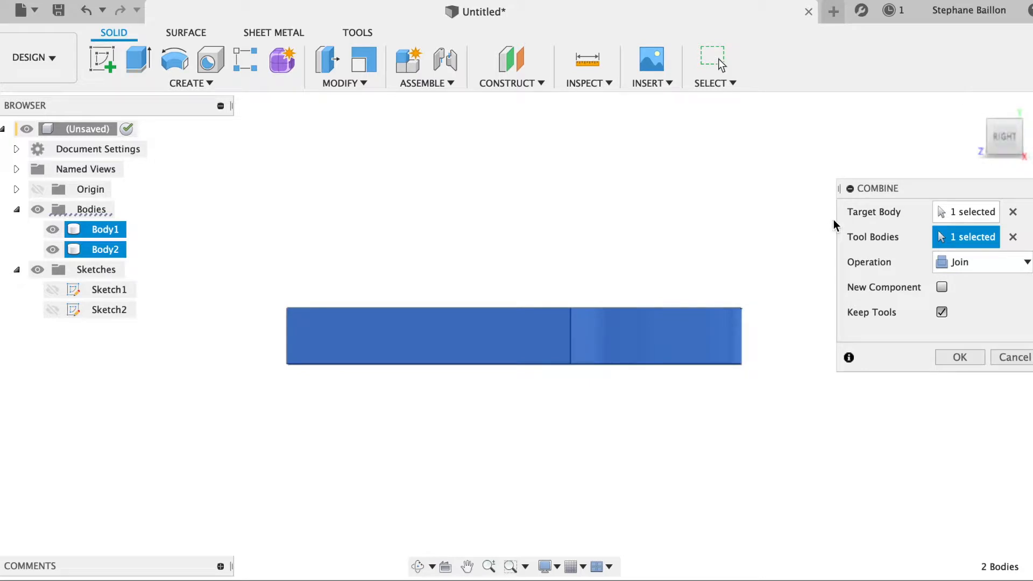
left_click(956, 357)
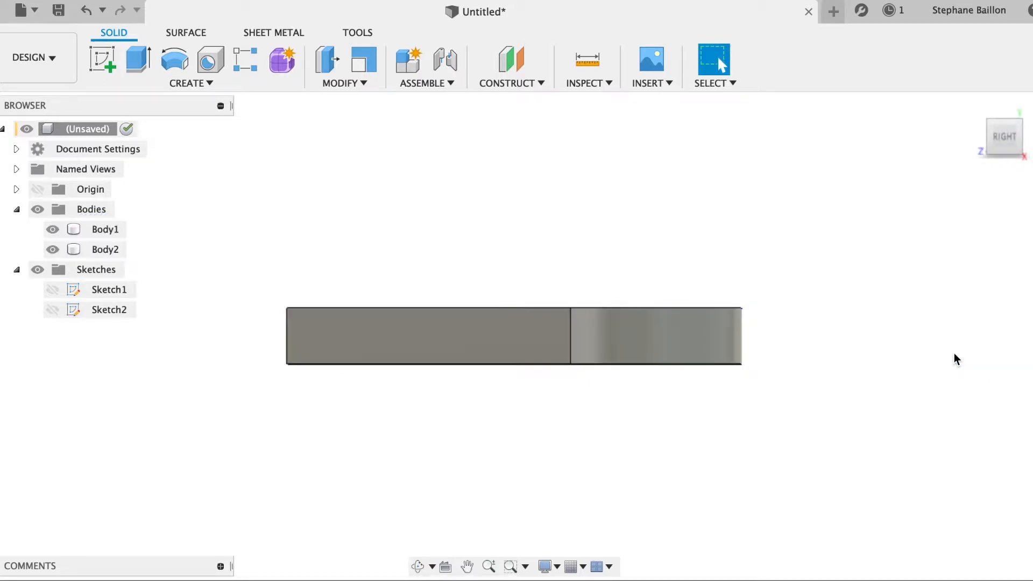
- Sketch a circle about 181 mm in diameter on the horizontal XZ plane, centred between the inner ends of the two overlapping heart lobes
left_click(974, 106)
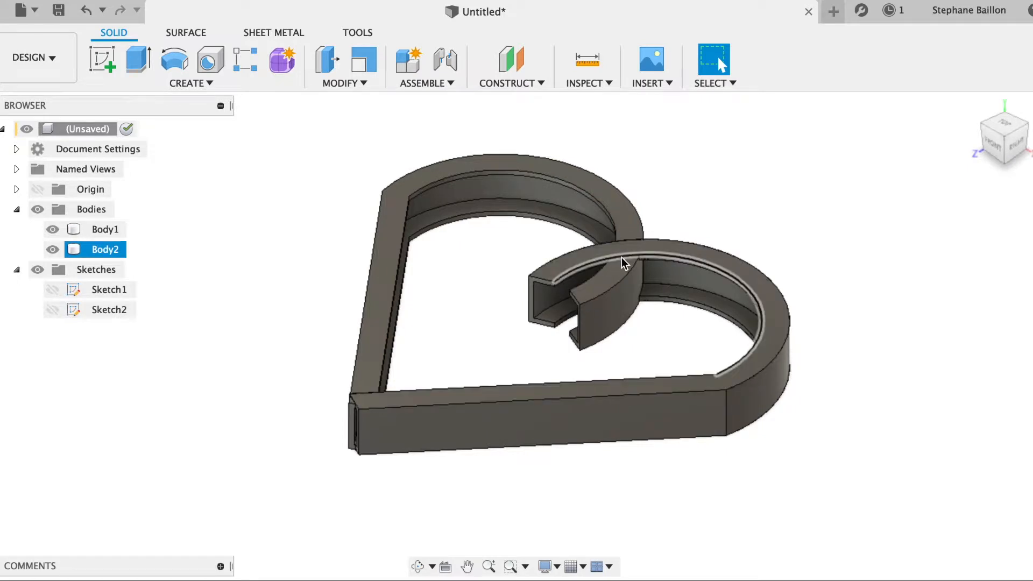
left_click(1005, 125)
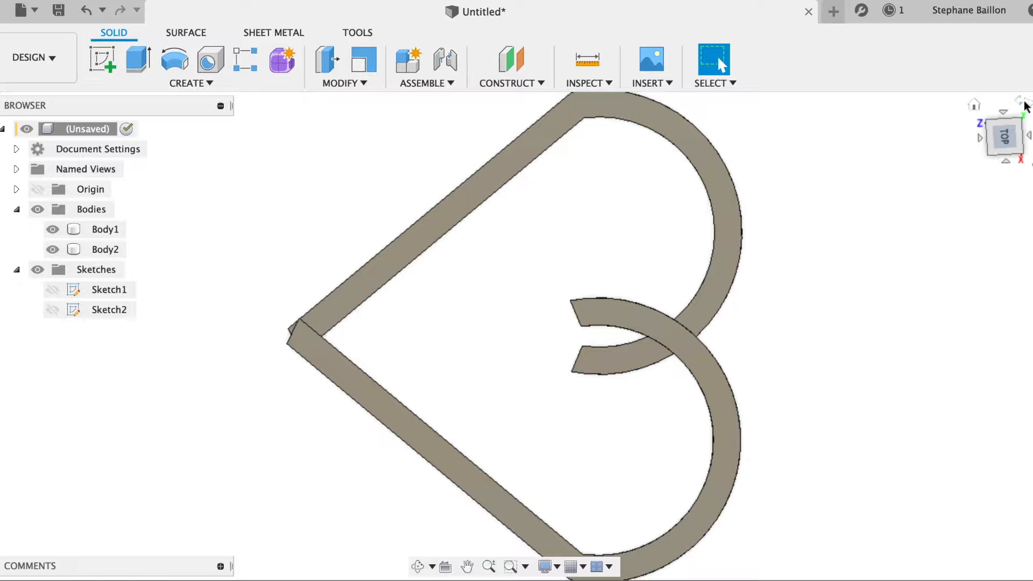
left_click(1024, 102)
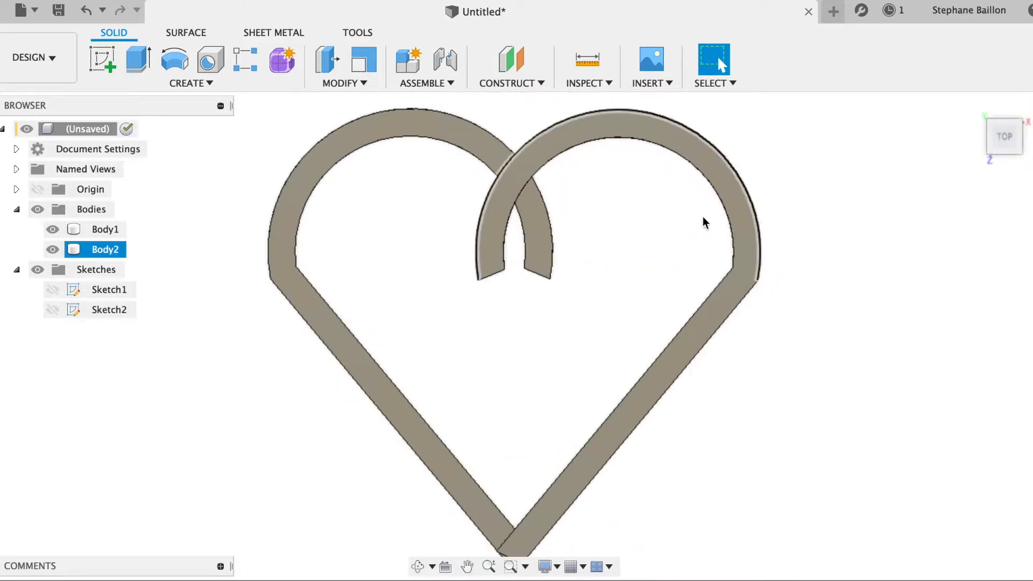
left_click(109, 68)
scroll(298, 356, "left", 8)
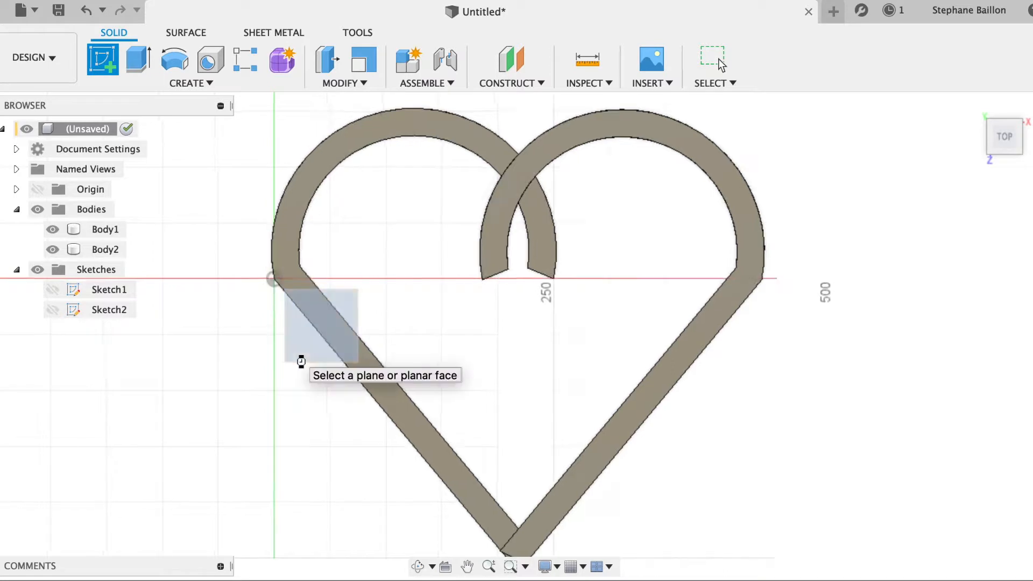
left_click(535, 308)
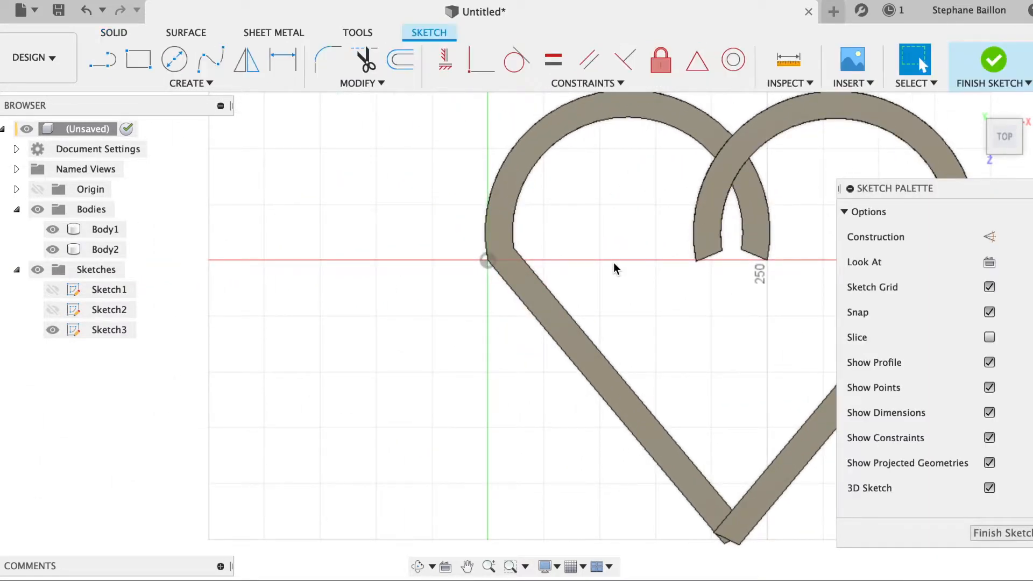
scroll(613, 262, "right", 6)
scroll(613, 268, "right", 5)
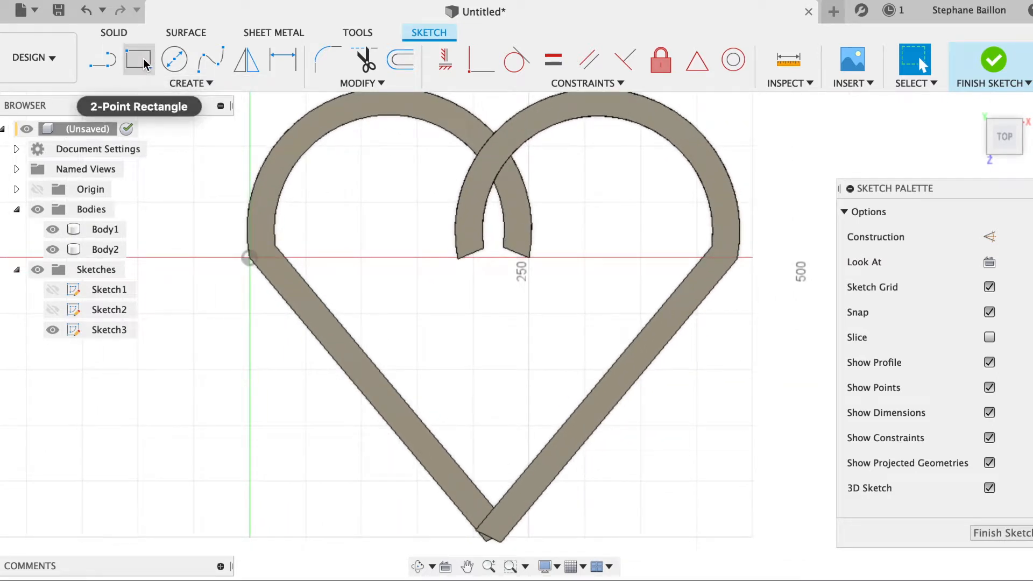
left_click(175, 62)
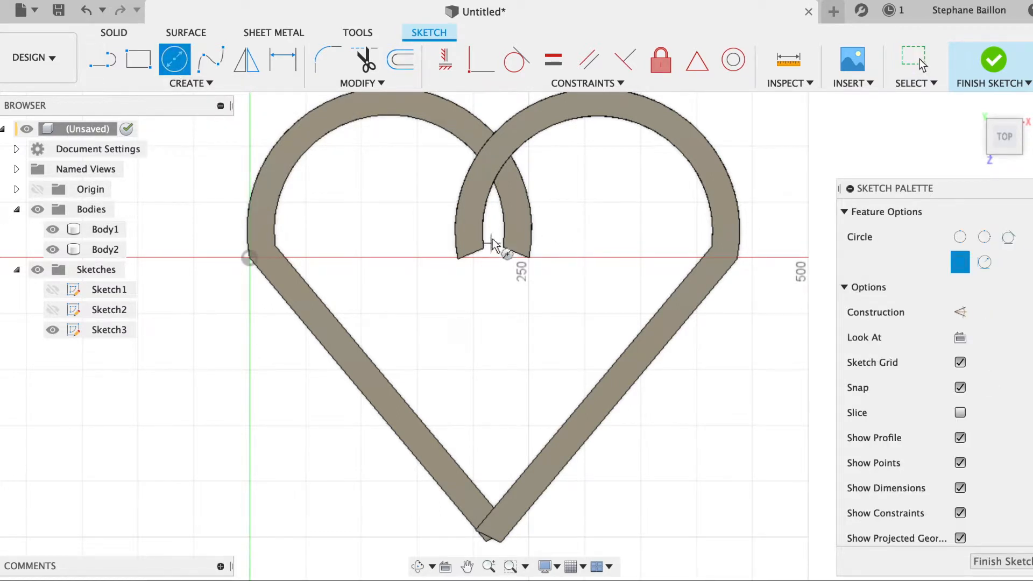
left_click(492, 257)
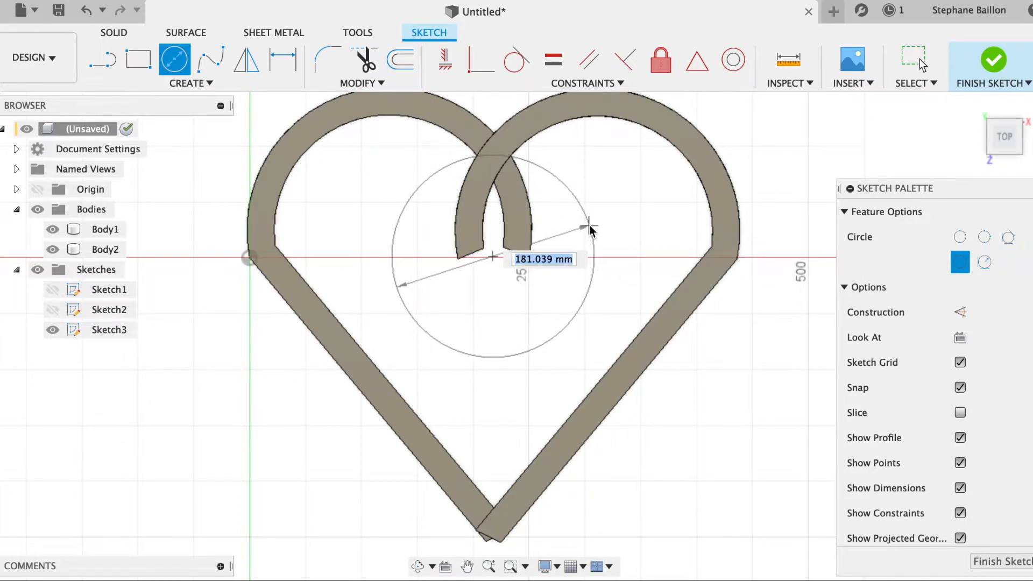
left_click(590, 230)
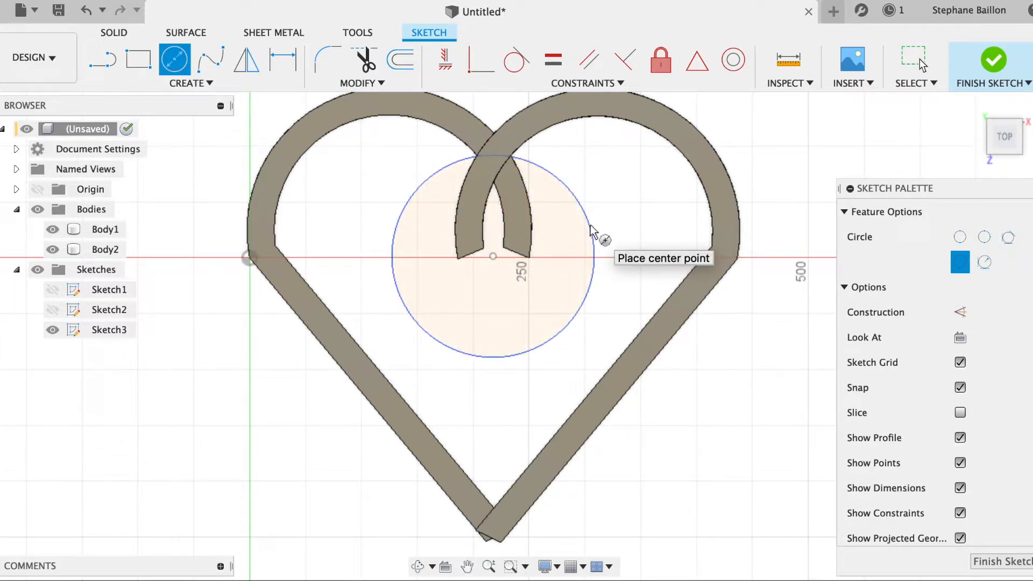
- Extrude the circle as a two-sided cut of 121.387 mm and 116.891 mm through the overlapping inner ends of the lobes
key("e")
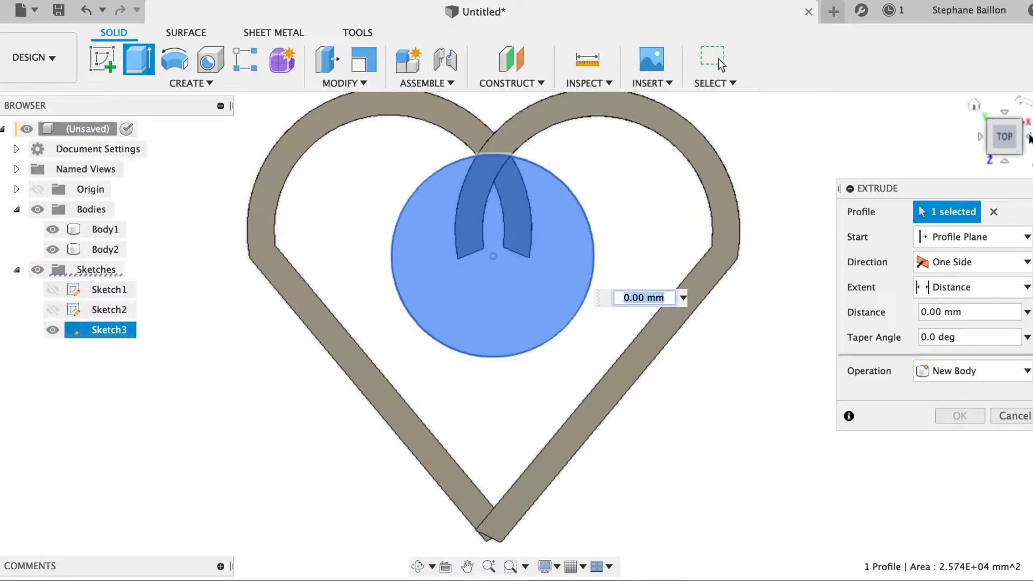
left_click(1029, 138)
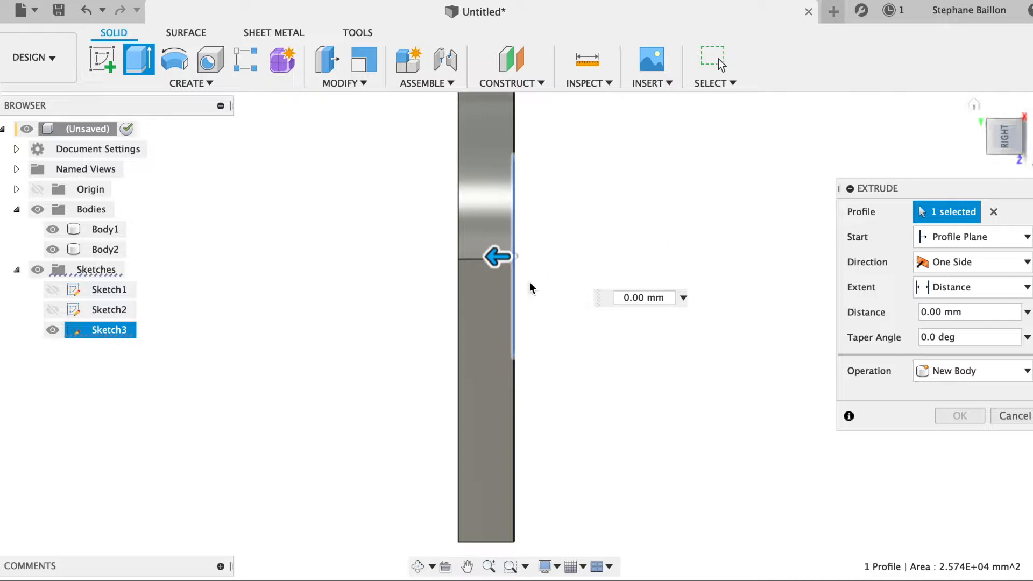
left_click_drag(495, 255, 359, 264)
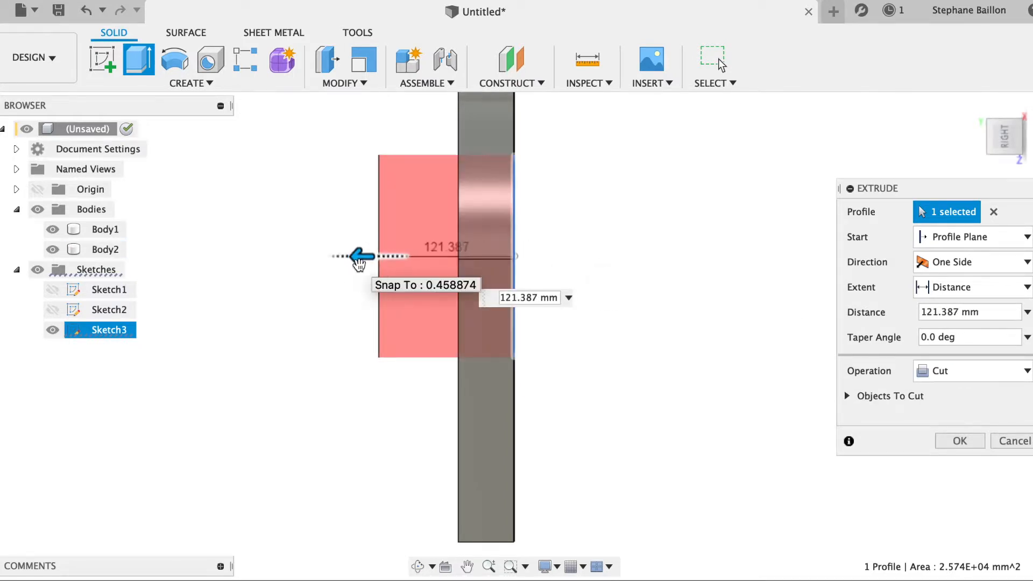
left_click(980, 262)
left_click(963, 303)
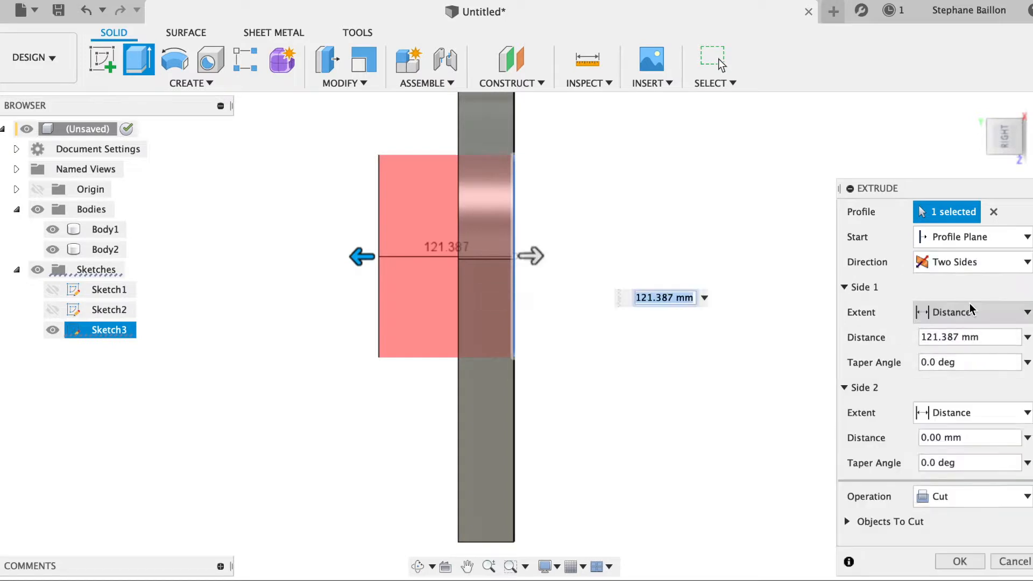
left_click_drag(532, 252, 663, 257)
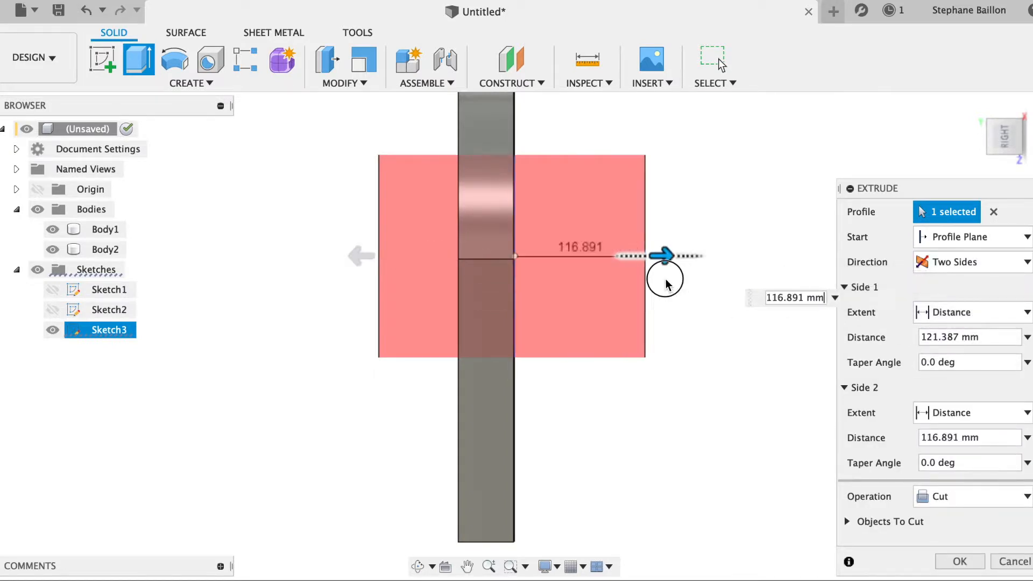
left_click(965, 565)
- Sketch a rectangle about 73 by 46 mm on the horizontal XZ plane, covering the overlapping ends at the heart's pointed tip
left_click(972, 105)
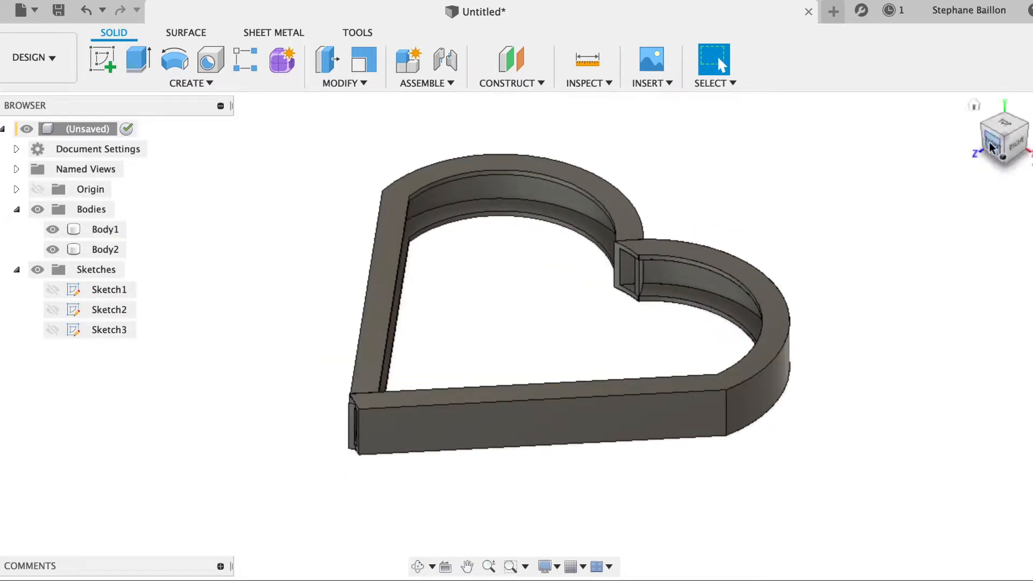
left_click(1002, 129)
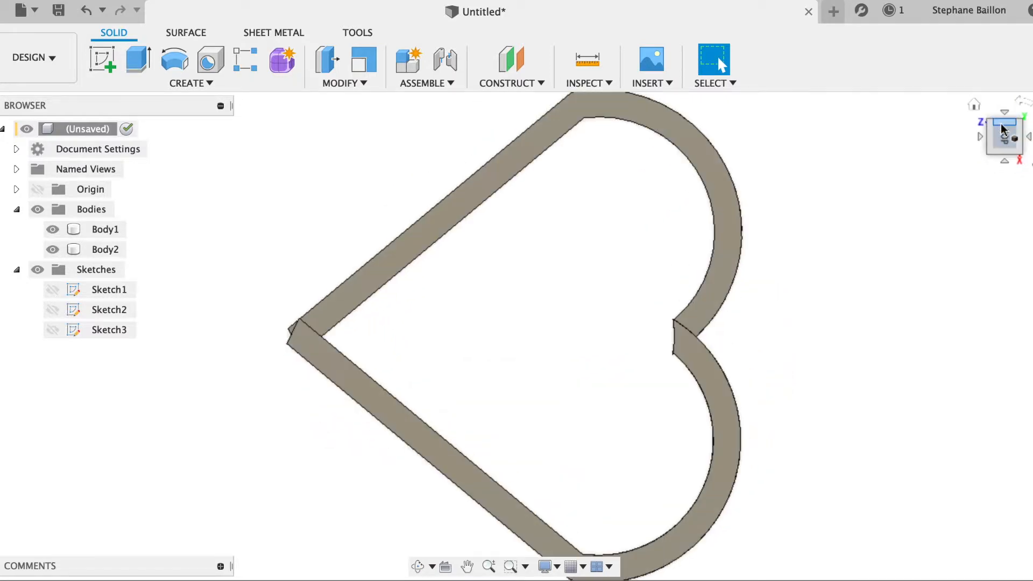
left_click(1024, 102)
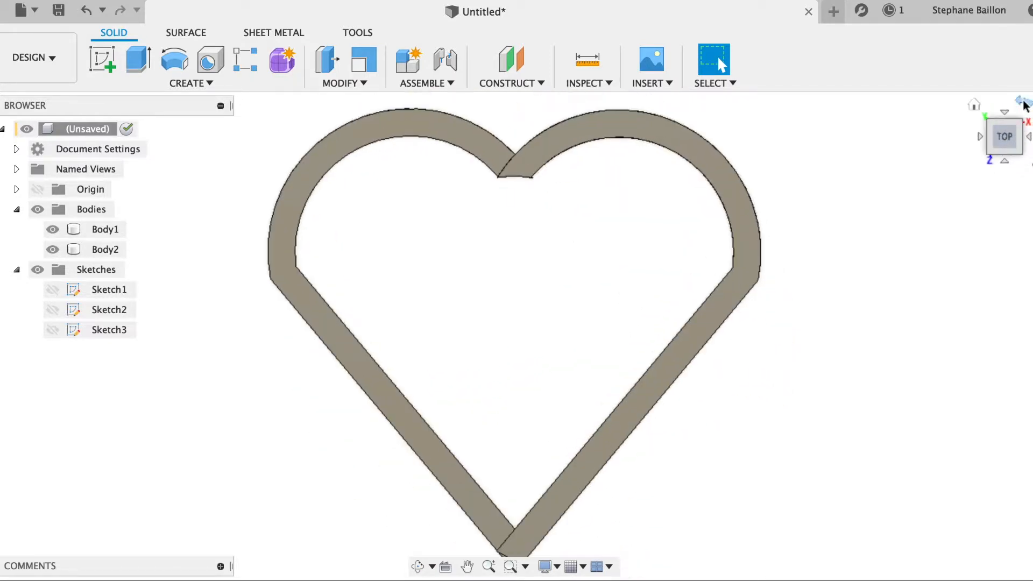
mouse_move(1007, 141)
left_mouse_down()
mouse_move(1008, 78)
mouse_move(996, 157)
mouse_move(998, 118)
mouse_move(995, 133)
left_mouse_up()
left_click(1005, 134)
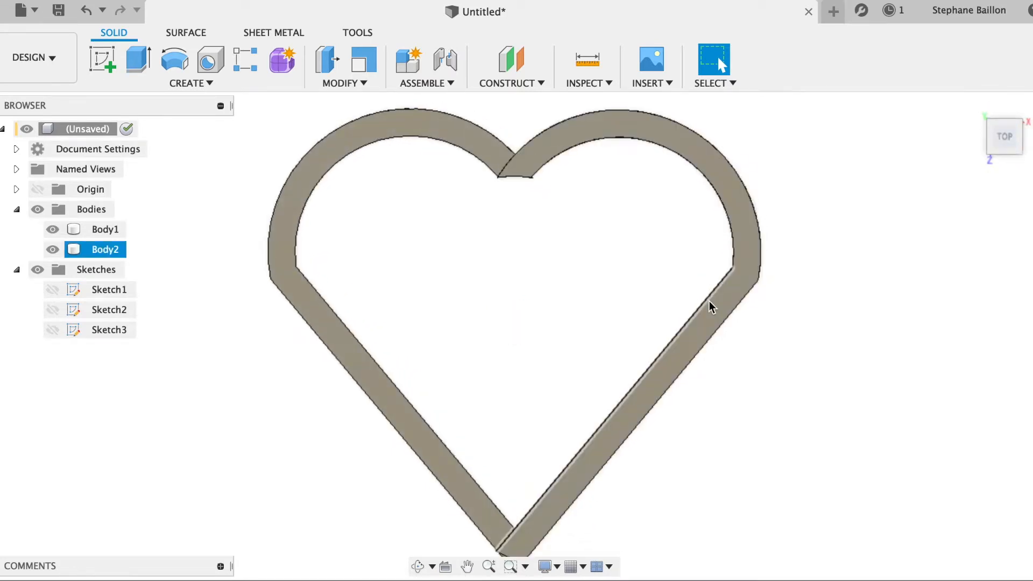
scroll(591, 340, "up", 5)
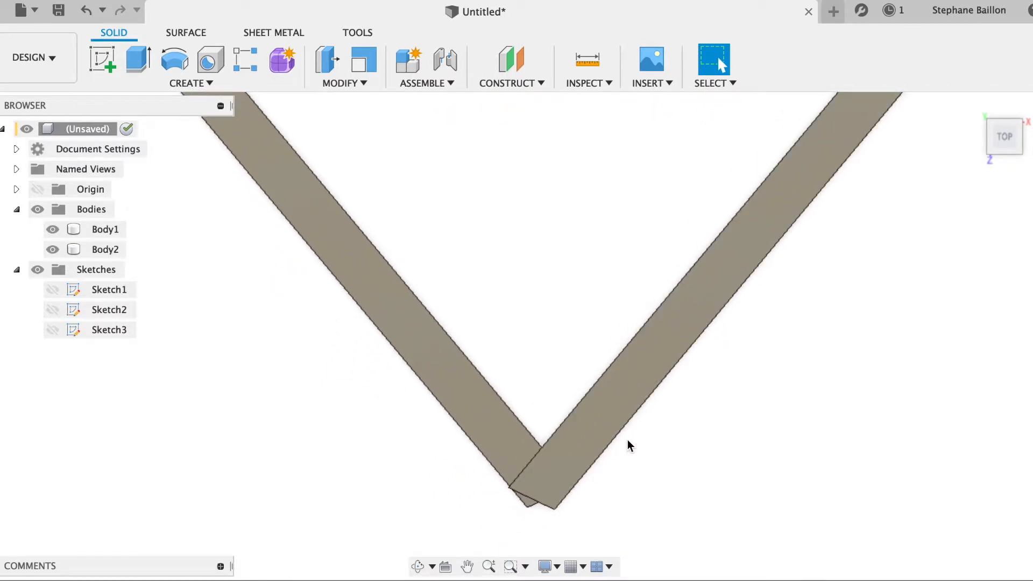
left_click(398, 342)
left_click(190, 82)
left_click(190, 83)
left_click(101, 61)
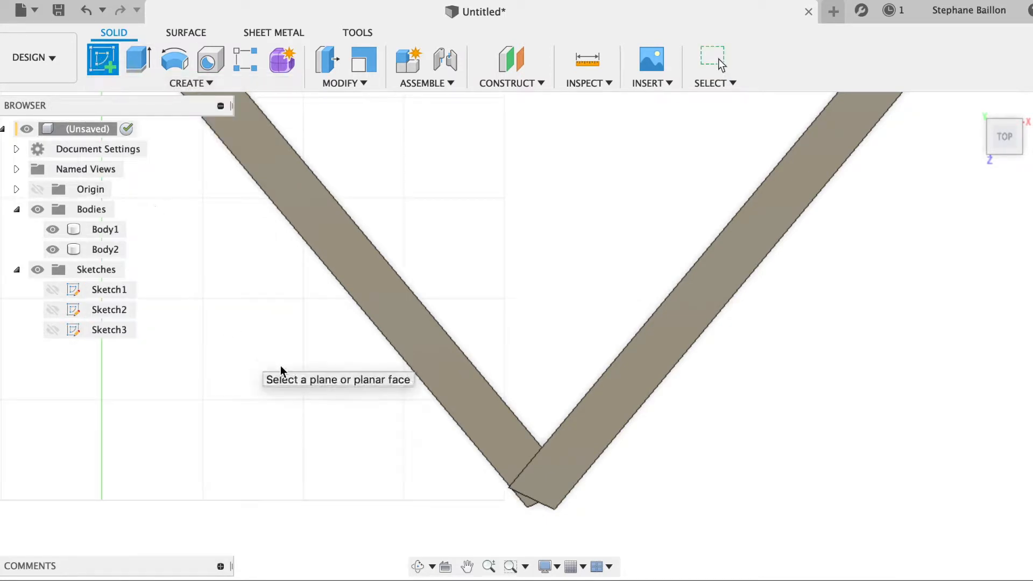
left_click(389, 456)
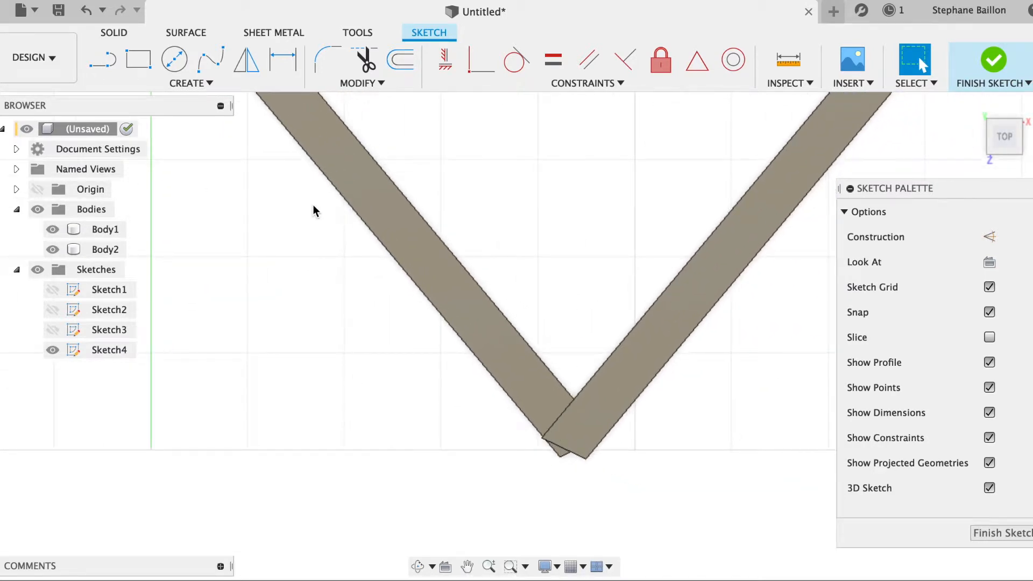
left_click(138, 63)
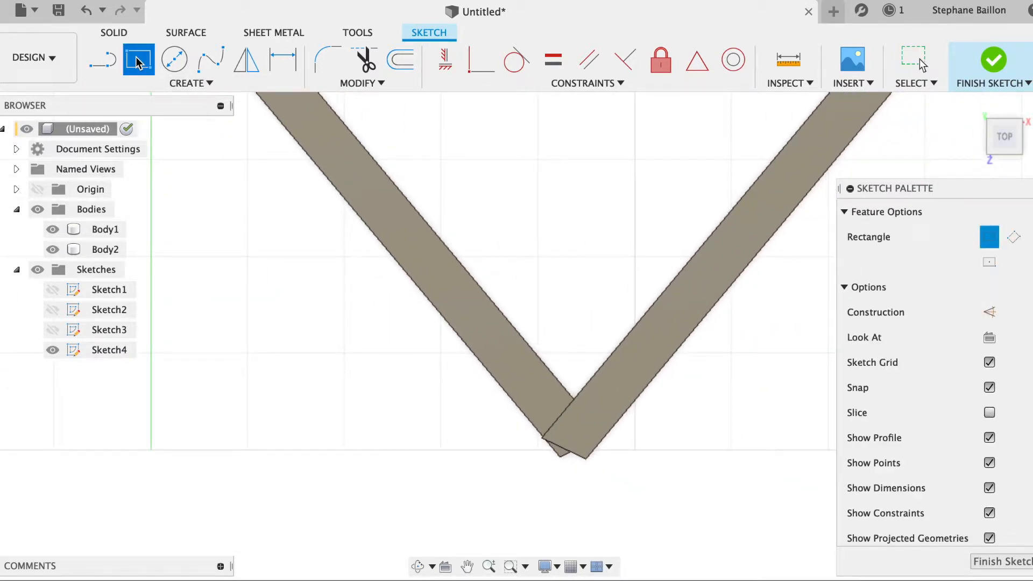
left_click(497, 419)
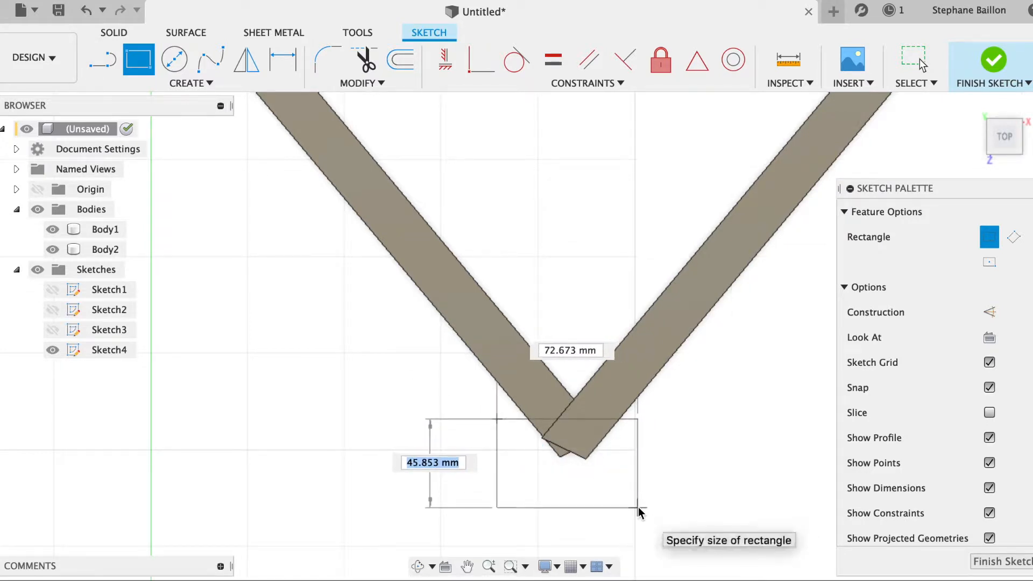
left_click(635, 507)
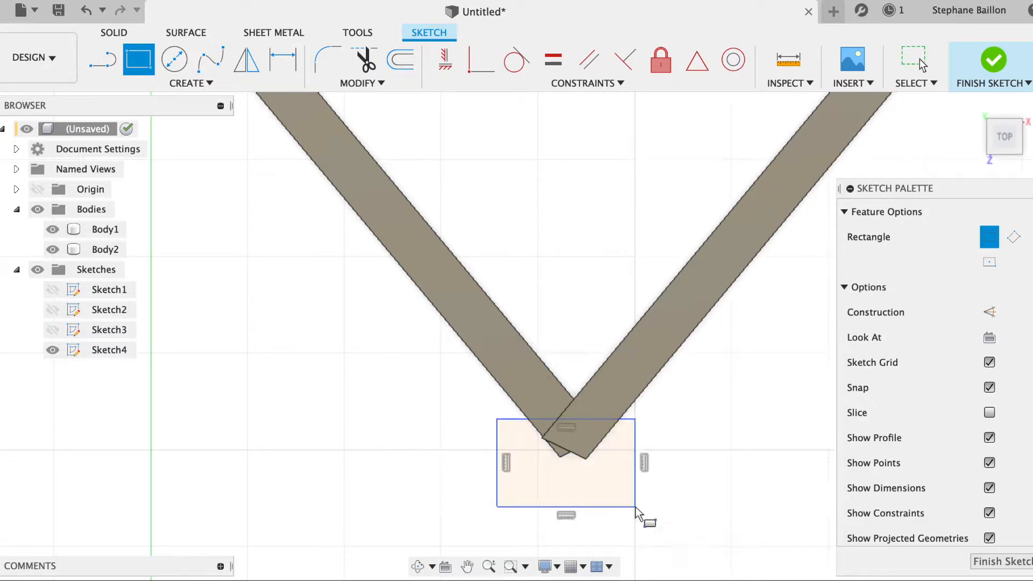
- Extrude the rectangle as a two-sided cut, 78.729 mm on the first side and past the frame on the second, to trim the heart's tip
key("e")
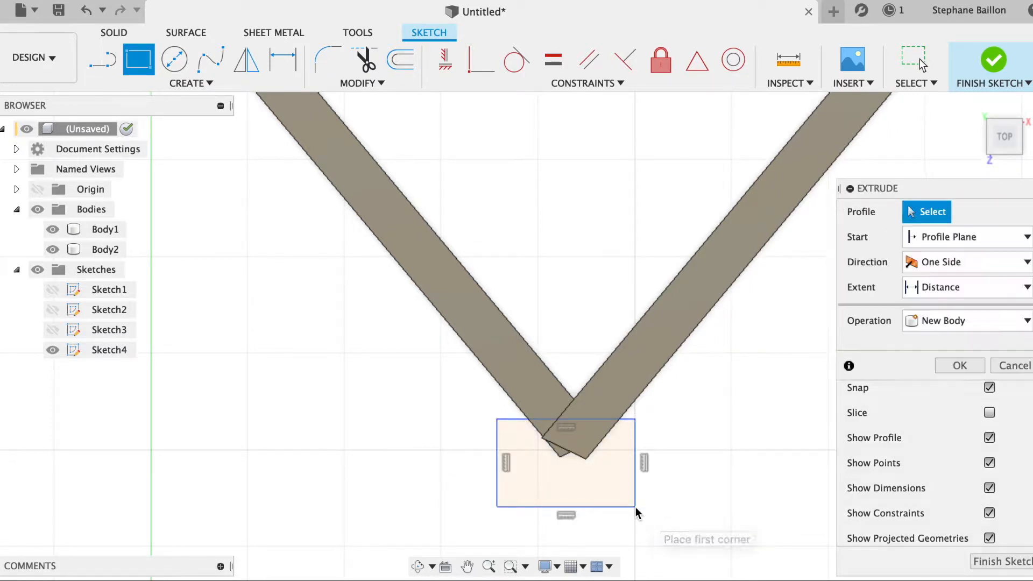
left_click(616, 487)
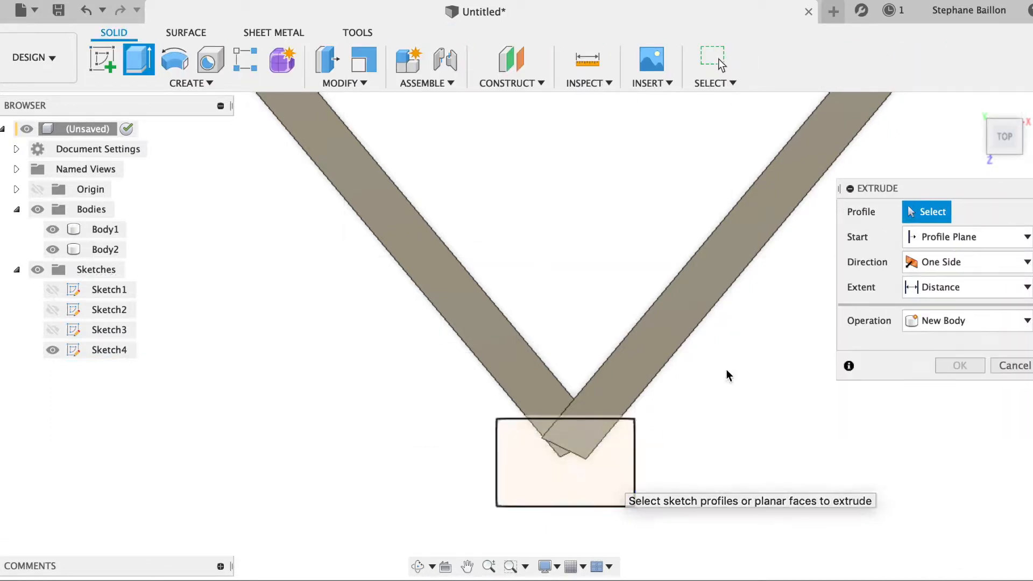
left_click(611, 461)
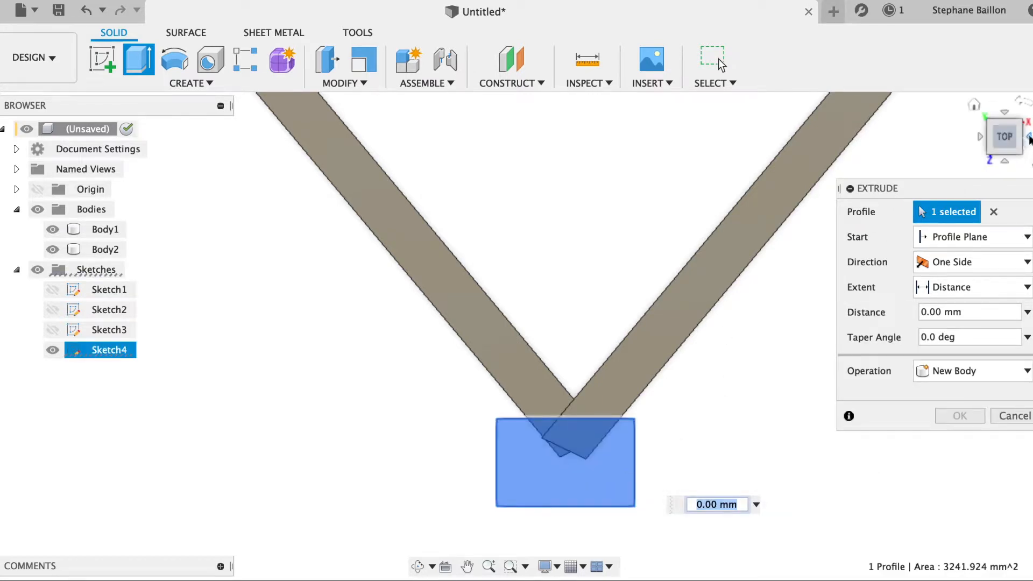
left_click(1029, 139)
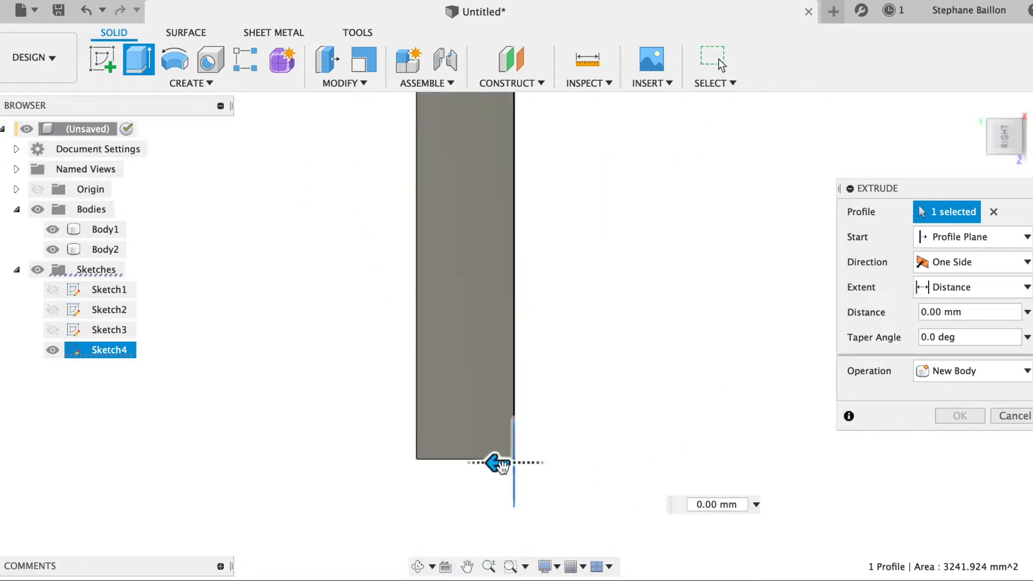
left_click_drag(497, 464, 345, 462)
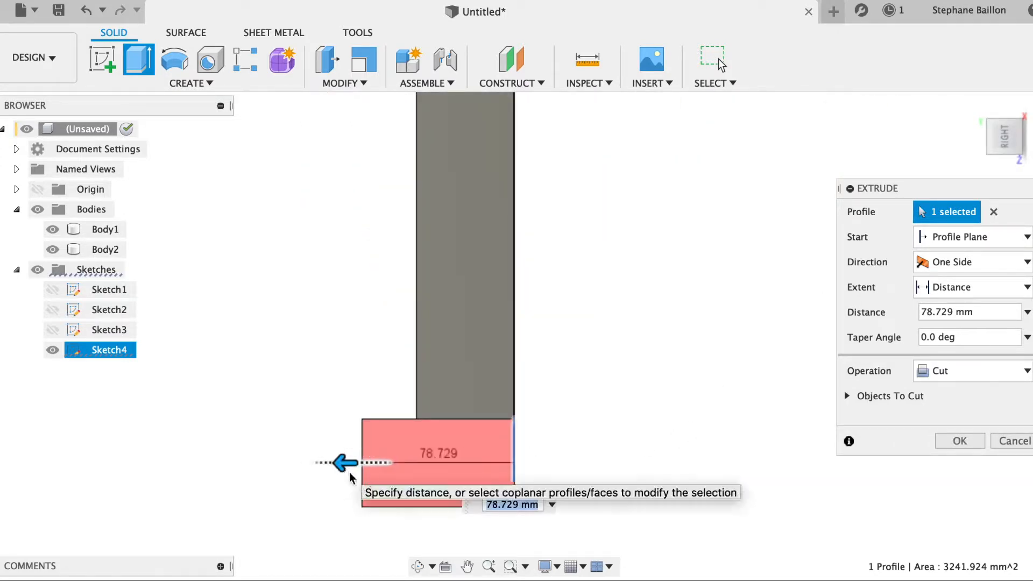
left_click(939, 262)
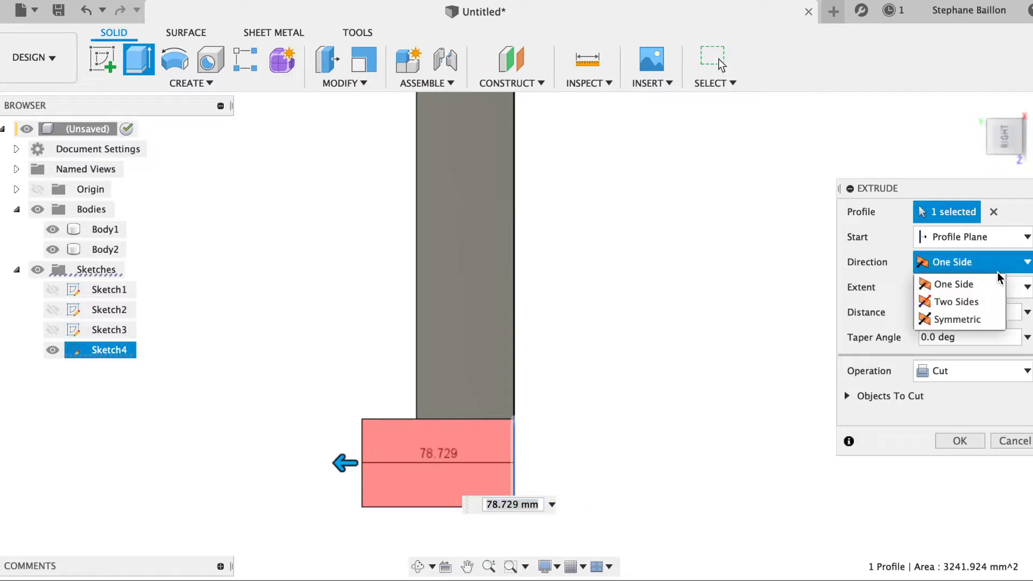
left_click(988, 304)
left_click_drag(530, 461, 667, 462)
left_click(956, 561)
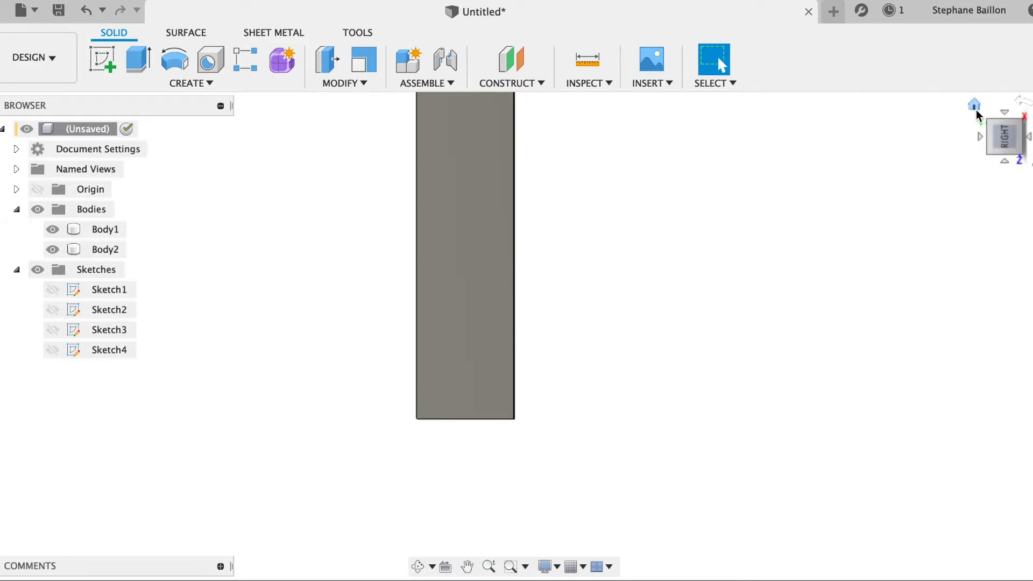
- Sketch a corner-to-corner rectangle on the front XY plane, covering the outline of the open end at the heart's tip
left_click(975, 105)
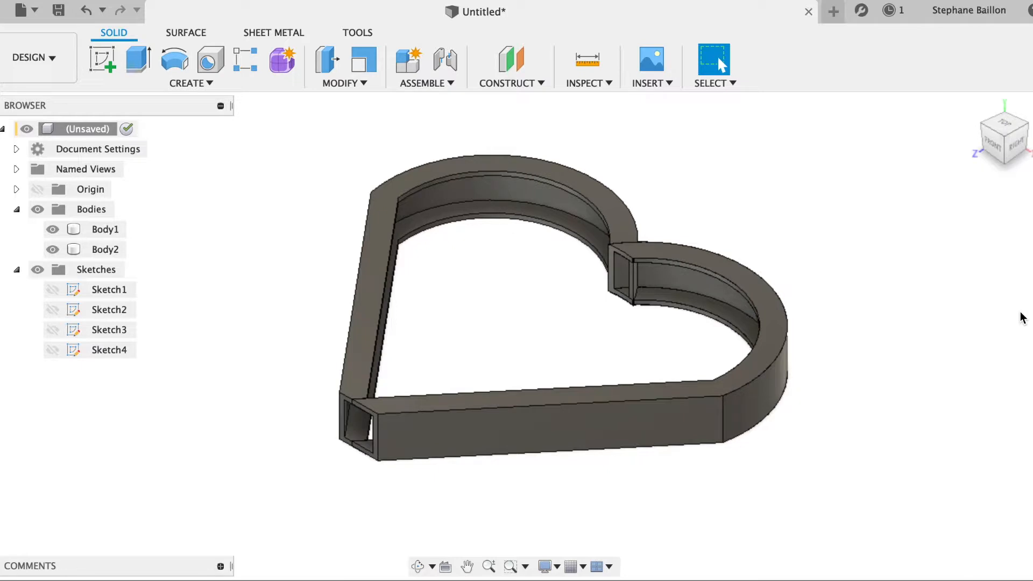
left_click(990, 147)
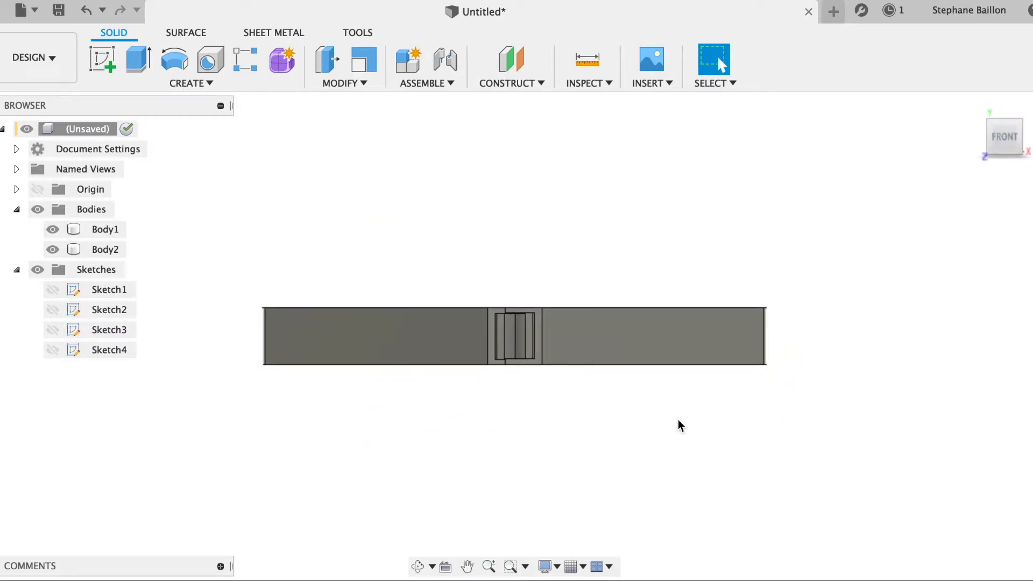
left_click(103, 62)
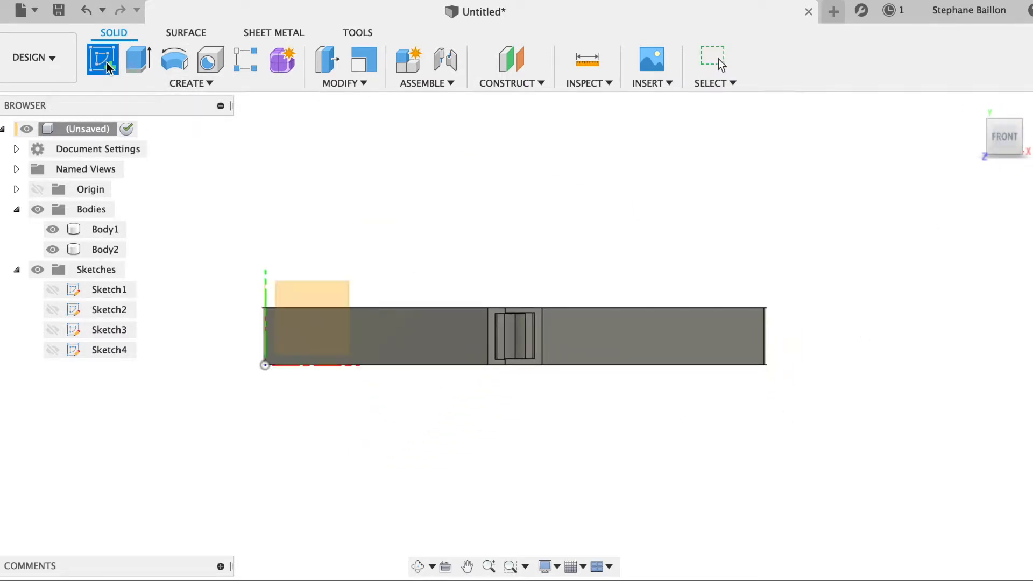
left_click(315, 290)
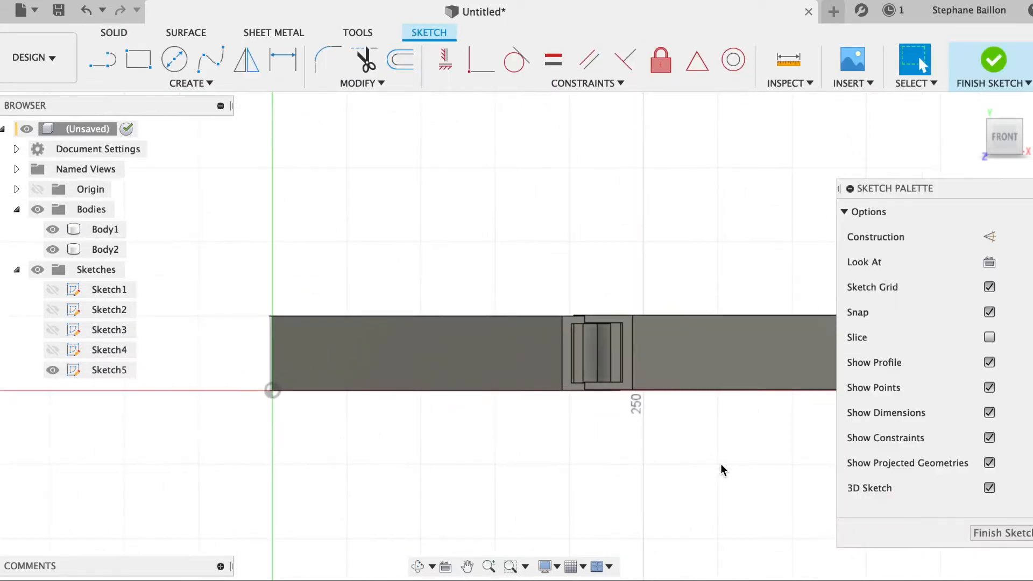
scroll(721, 470, "up", 2)
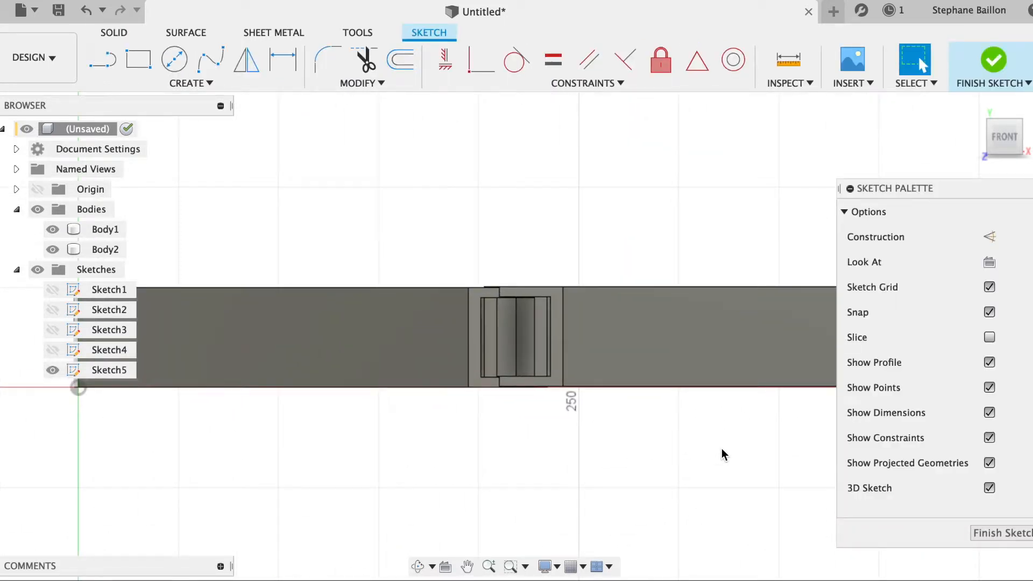
left_click(138, 69)
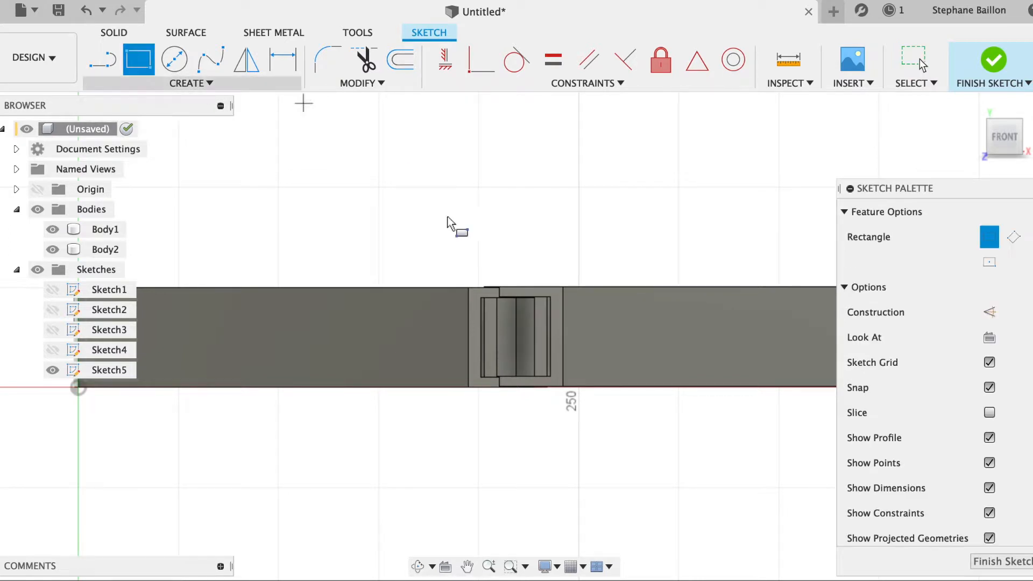
left_click(469, 287)
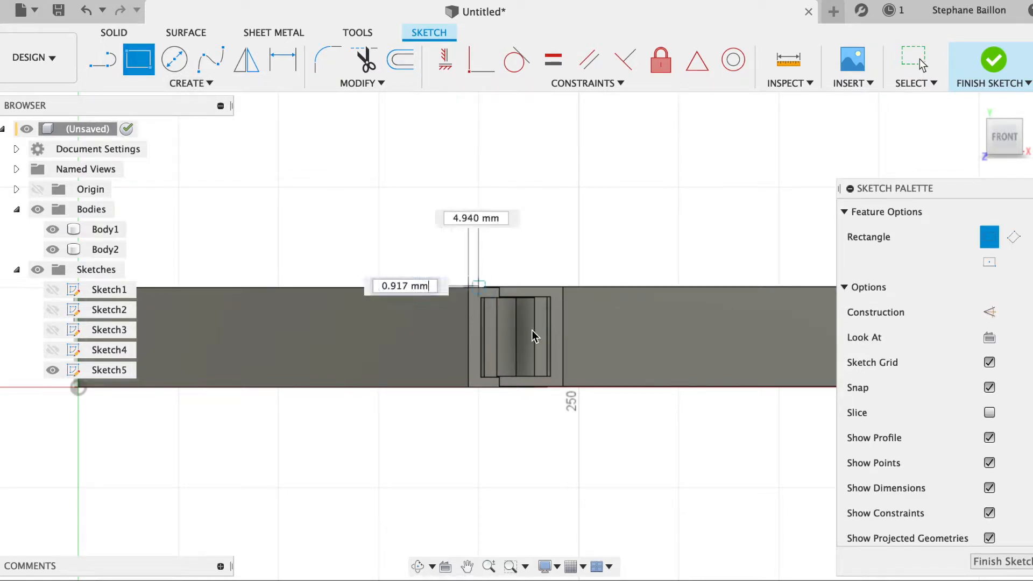
left_click(564, 386)
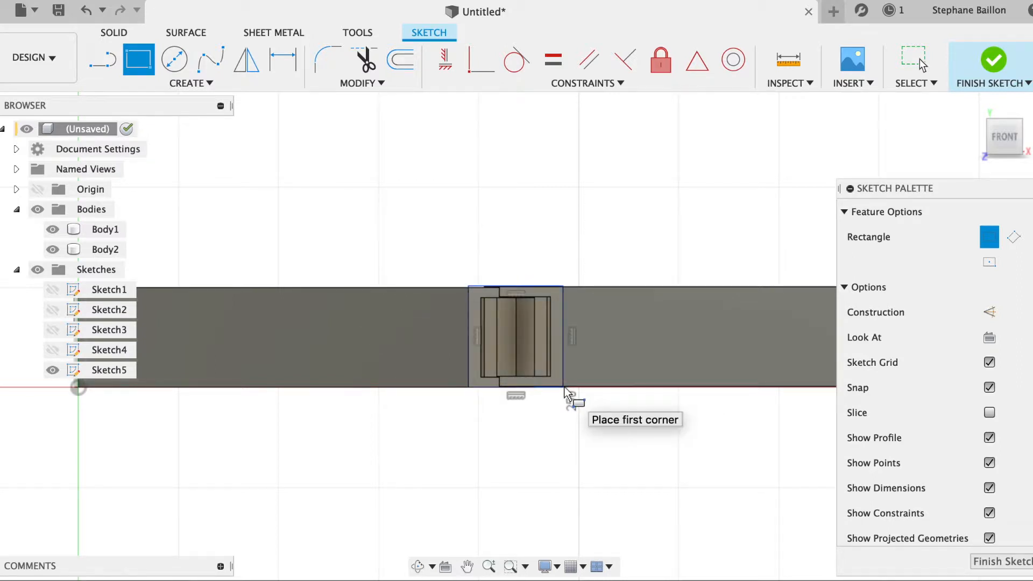
- Extrude the rectangle in two directions, 236.728 mm on side 1 and -234.452 mm on side 2, as a new body capping the tip
key("e")
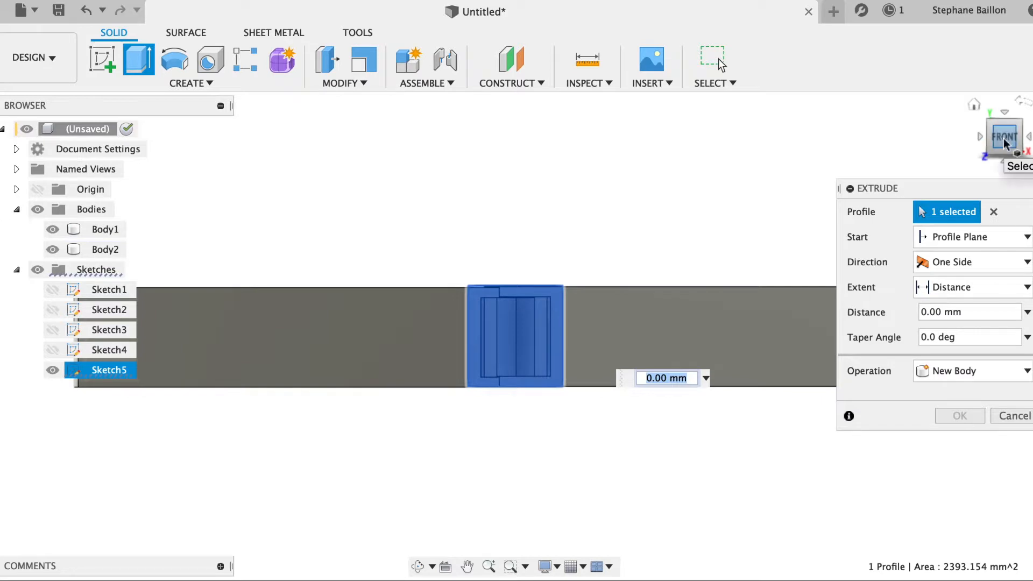
left_click_drag(1004, 143, 1002, 206)
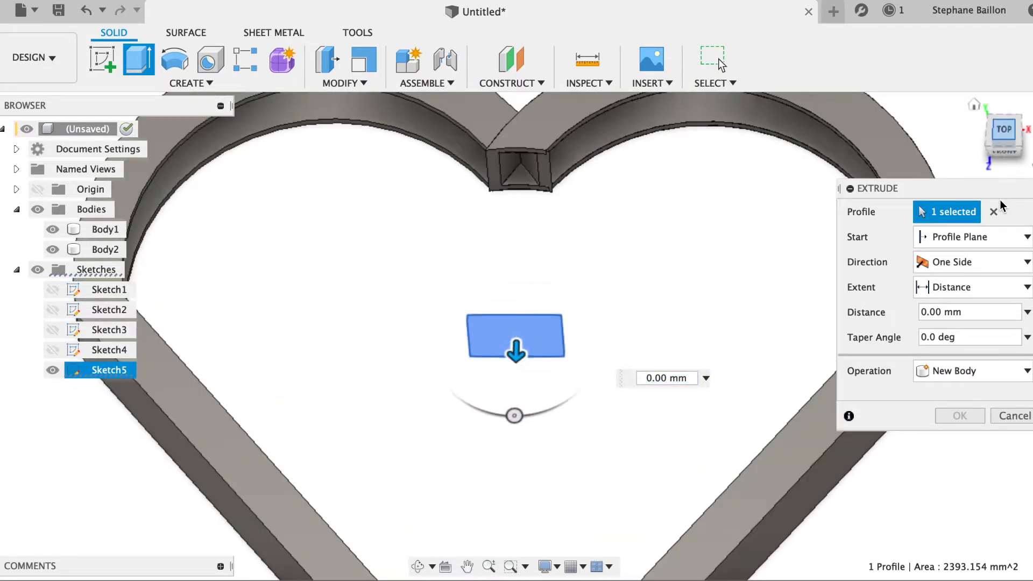
left_click(1008, 131)
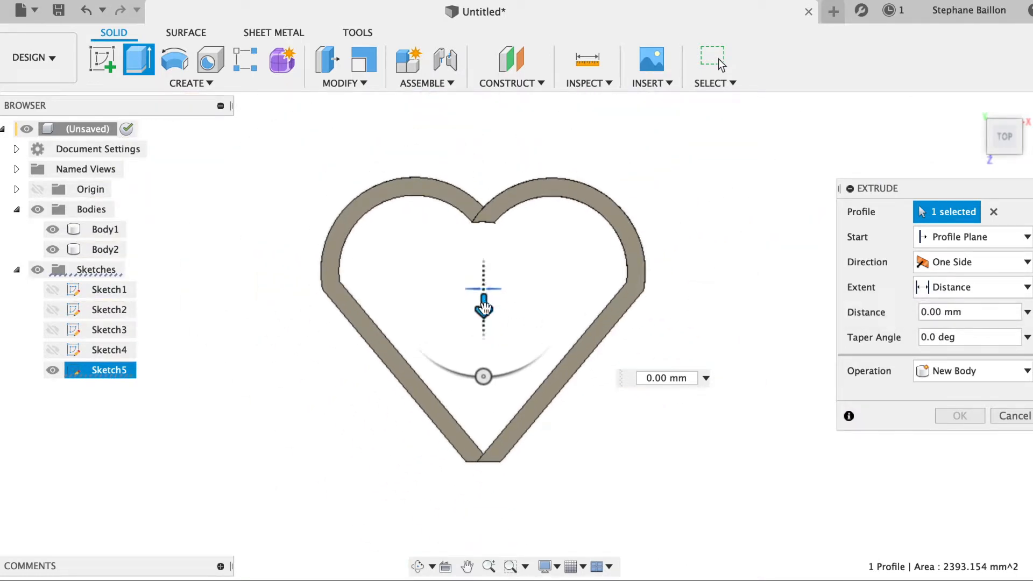
left_click_drag(484, 304, 494, 495)
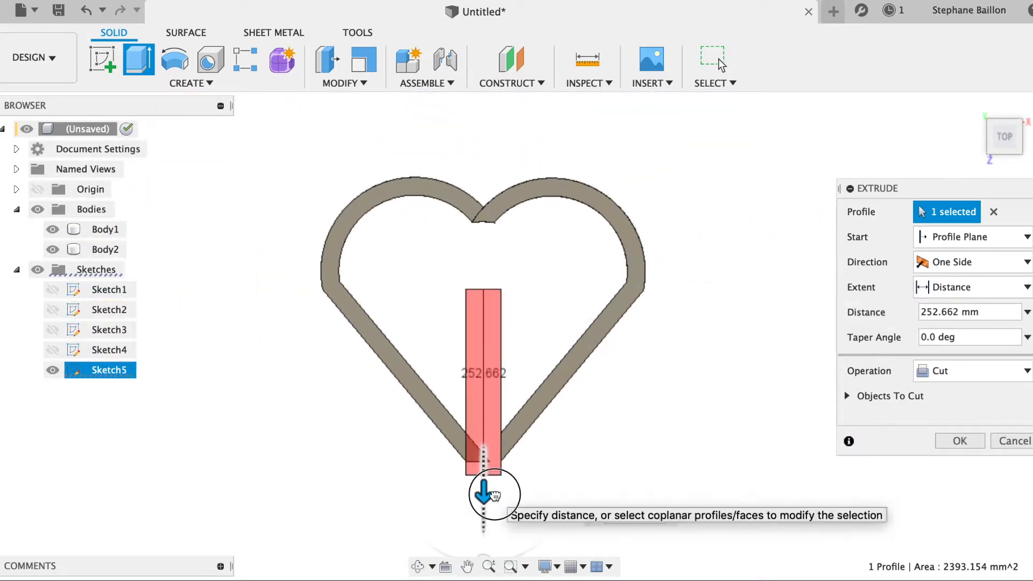
left_click(961, 265)
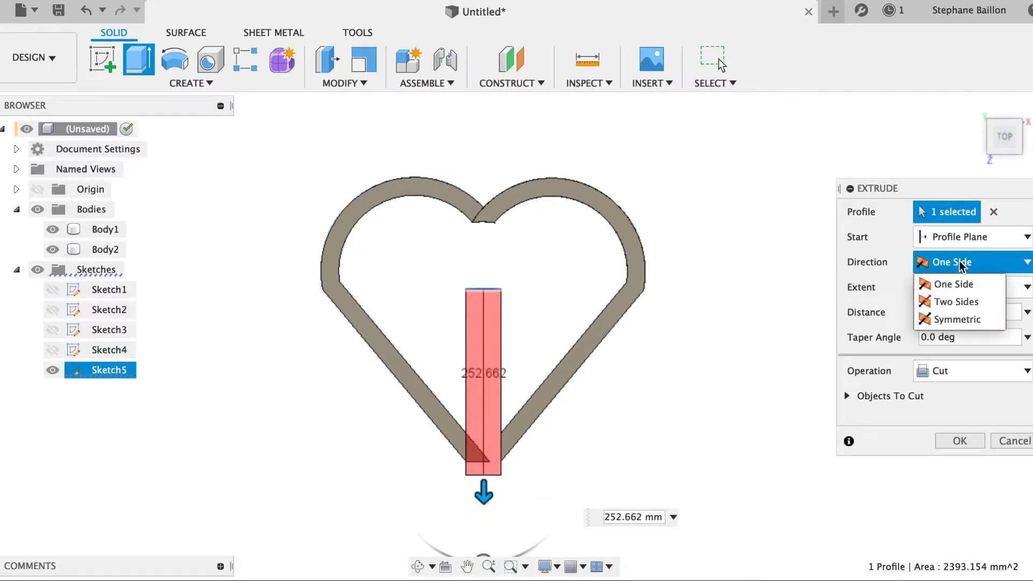
left_click(945, 300)
left_click_drag(483, 272, 501, 441)
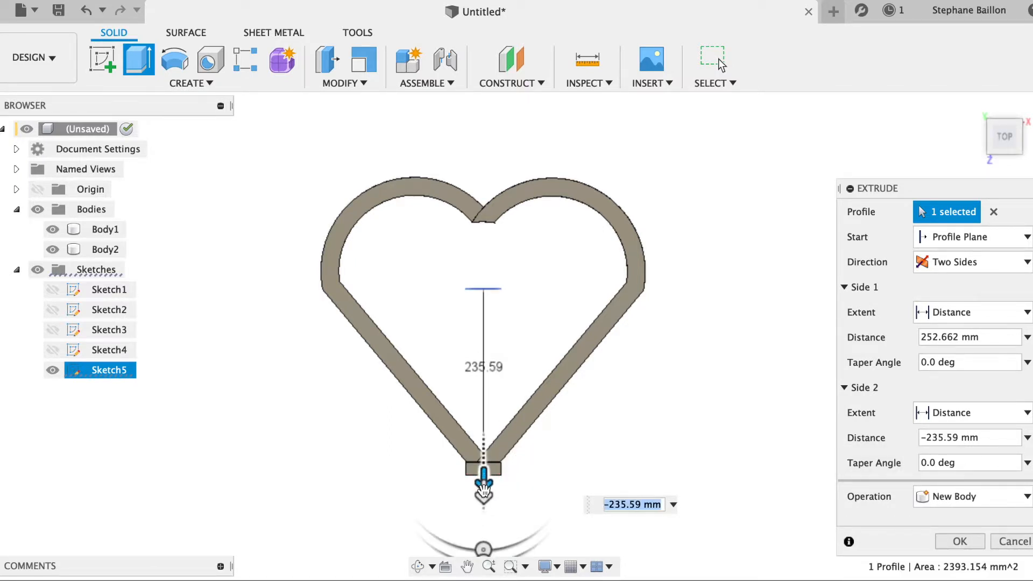
left_click_drag(484, 487, 483, 495)
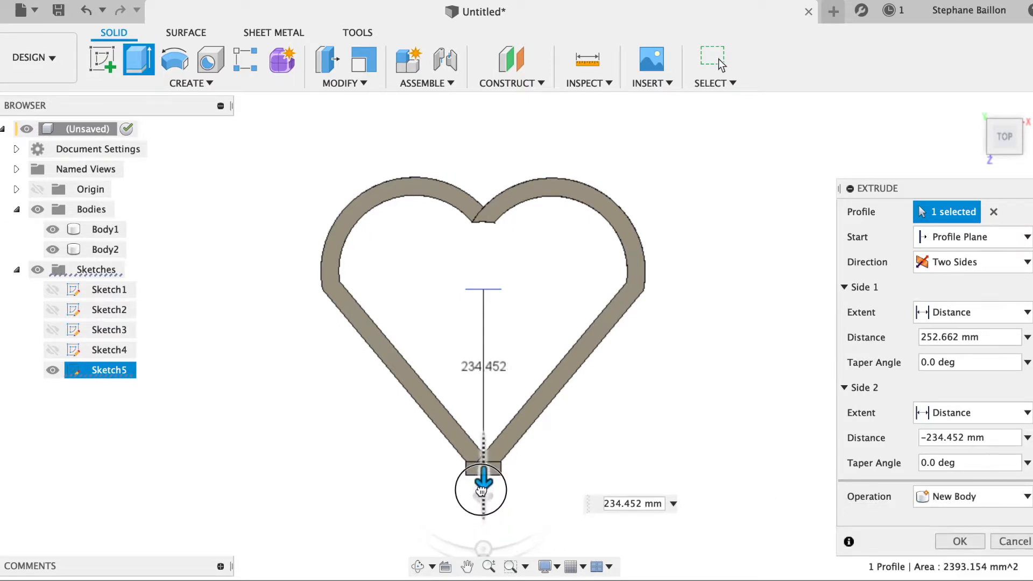
left_click_drag(483, 495, 479, 492)
left_click(958, 543)
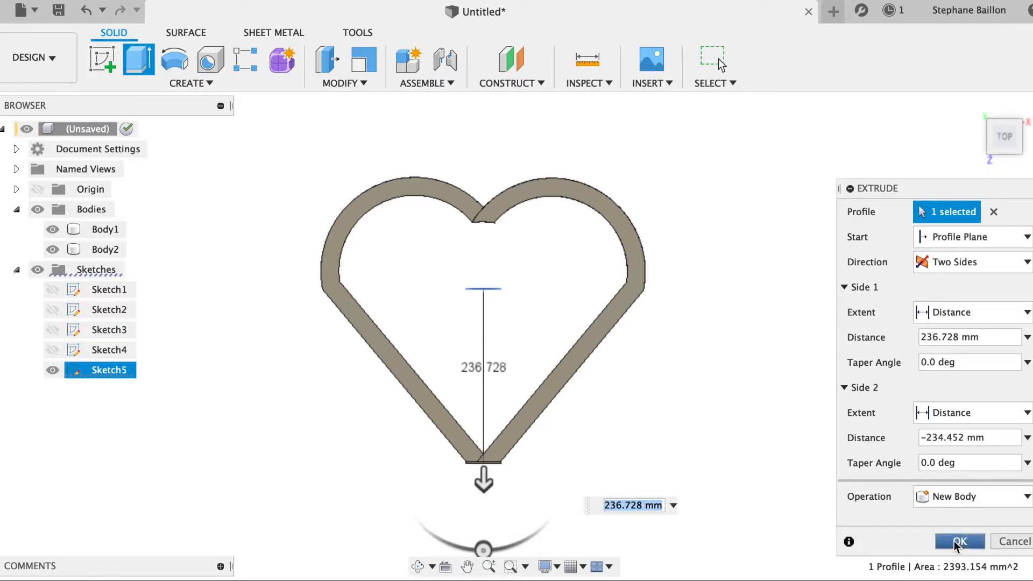
- Combine the heart frame Body1 with the tip cap Body3 using the Join operation, with Keep Tools off
left_click(975, 106)
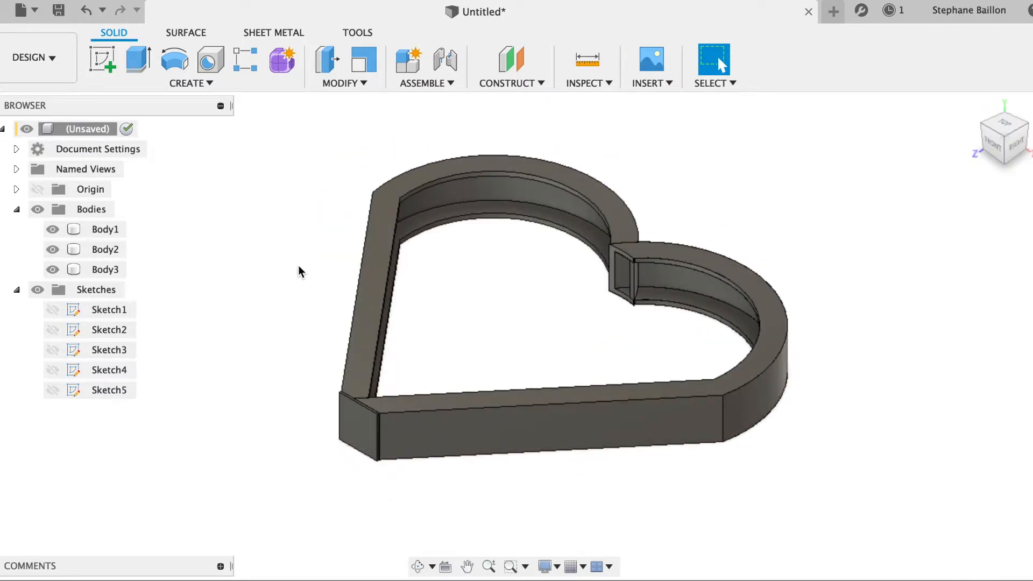
left_click(370, 87)
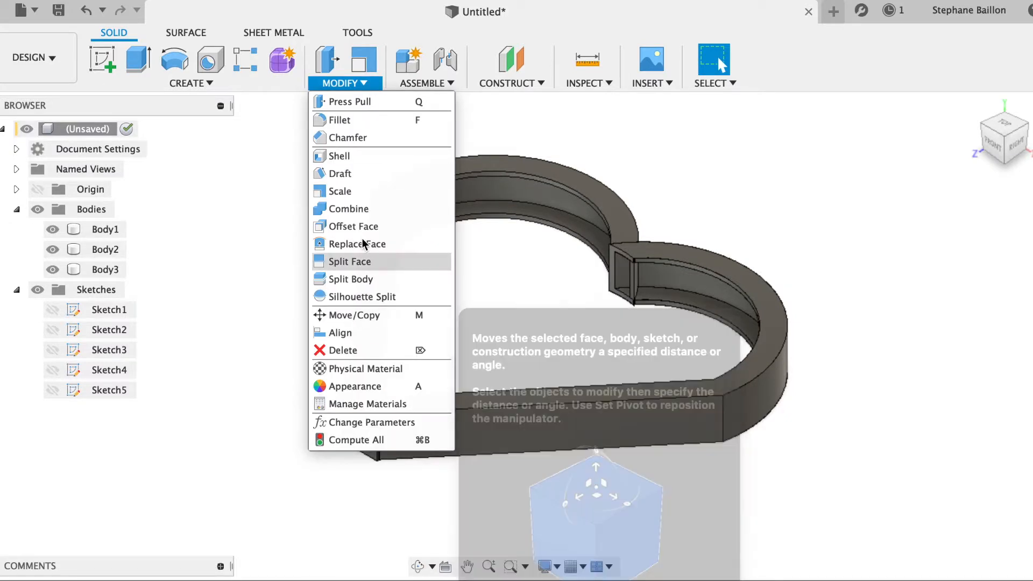
left_click(369, 215)
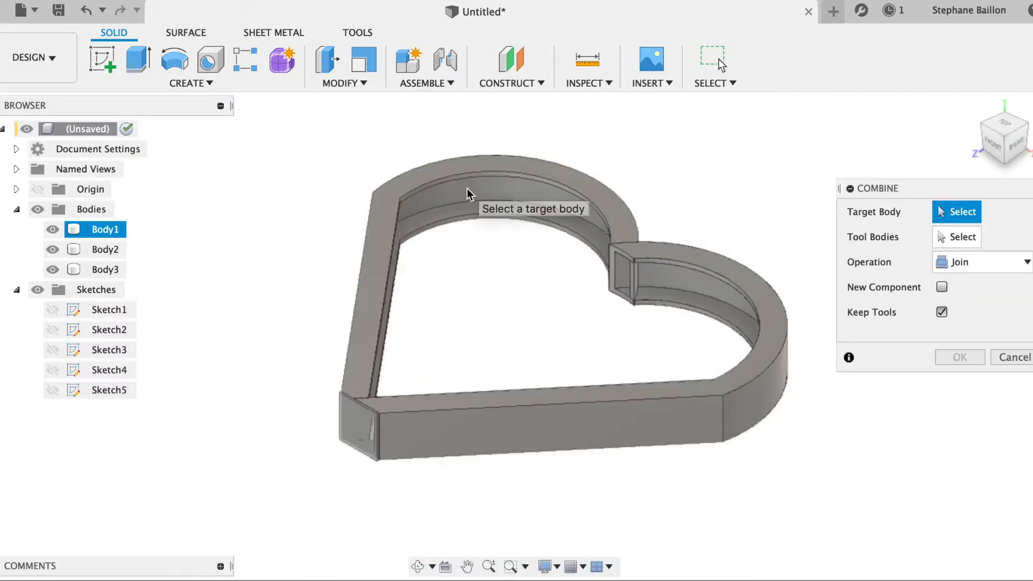
left_click(470, 194)
left_click(369, 426)
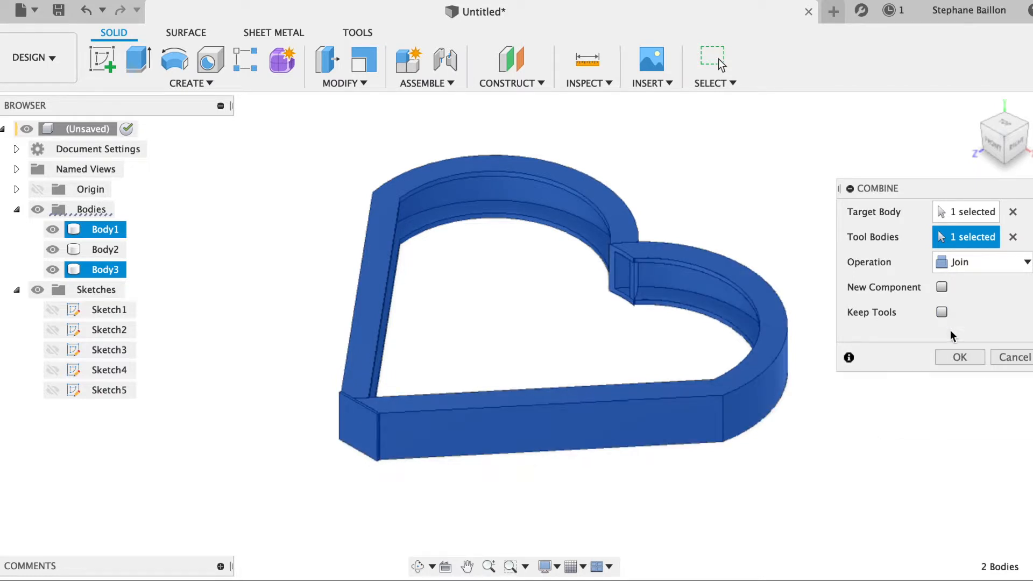
left_click(962, 361)
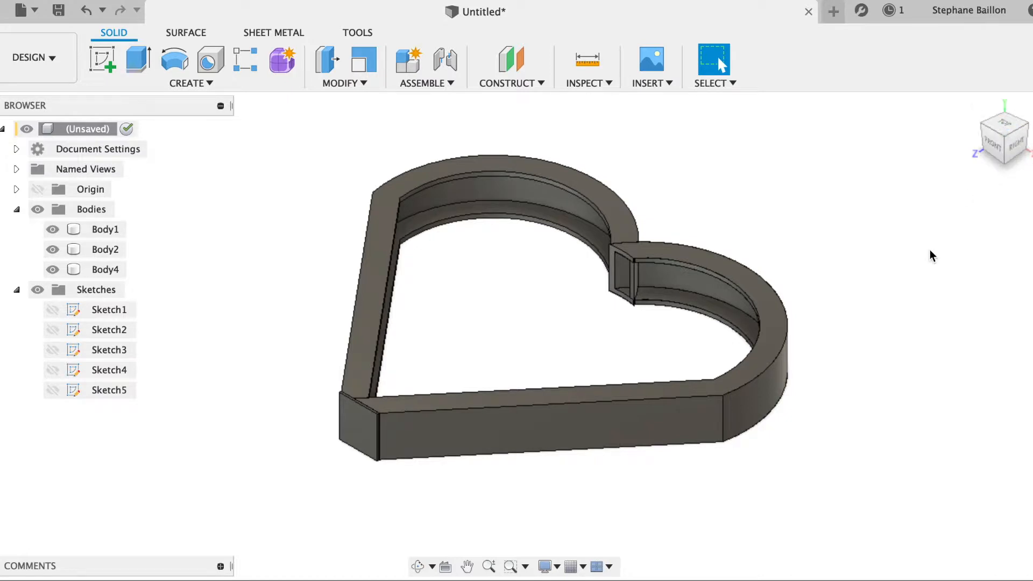
- Rotate the heart frame Body1 by 90 degrees about the Y axis
left_click(1003, 127)
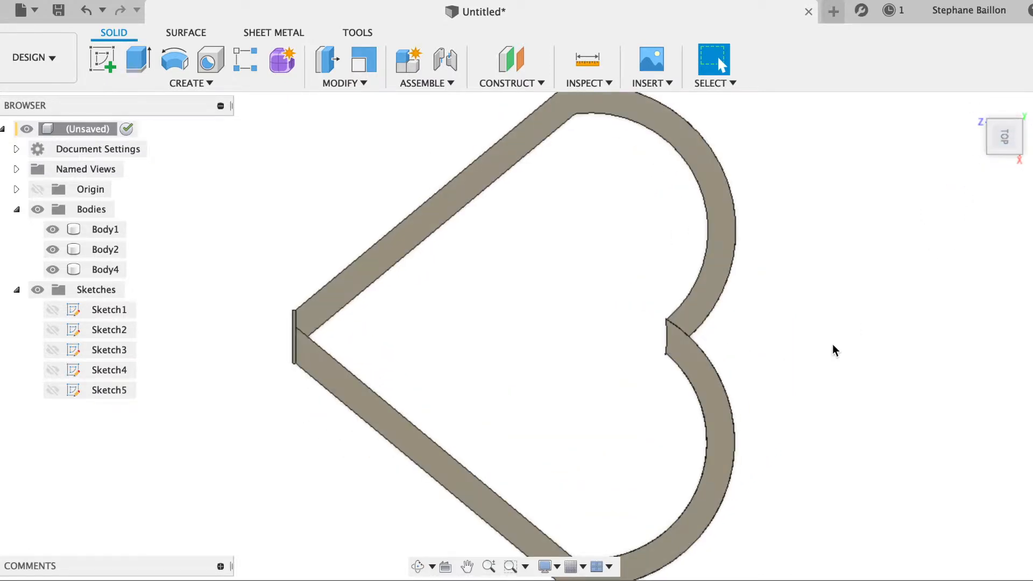
left_click(115, 229)
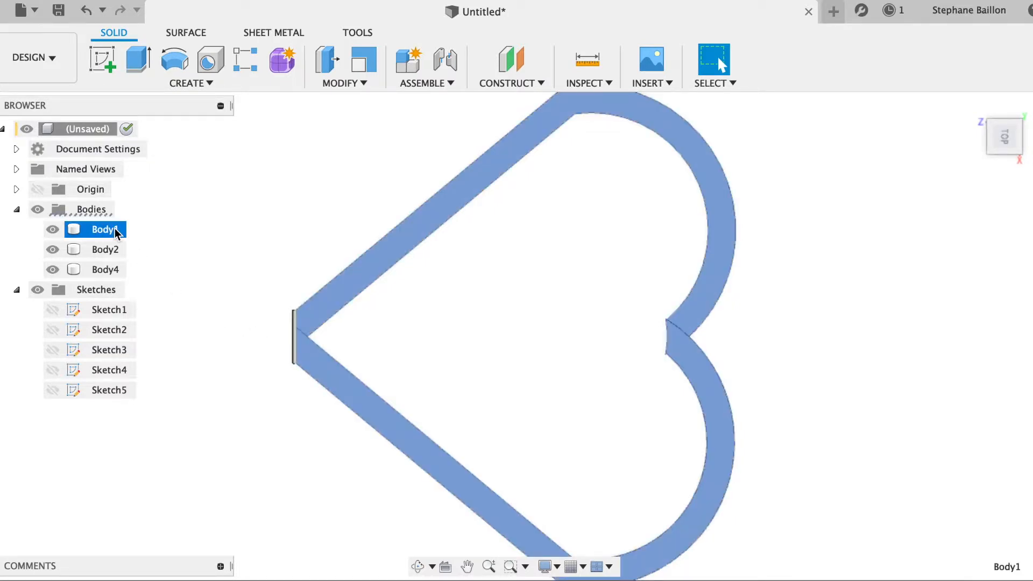
key("m")
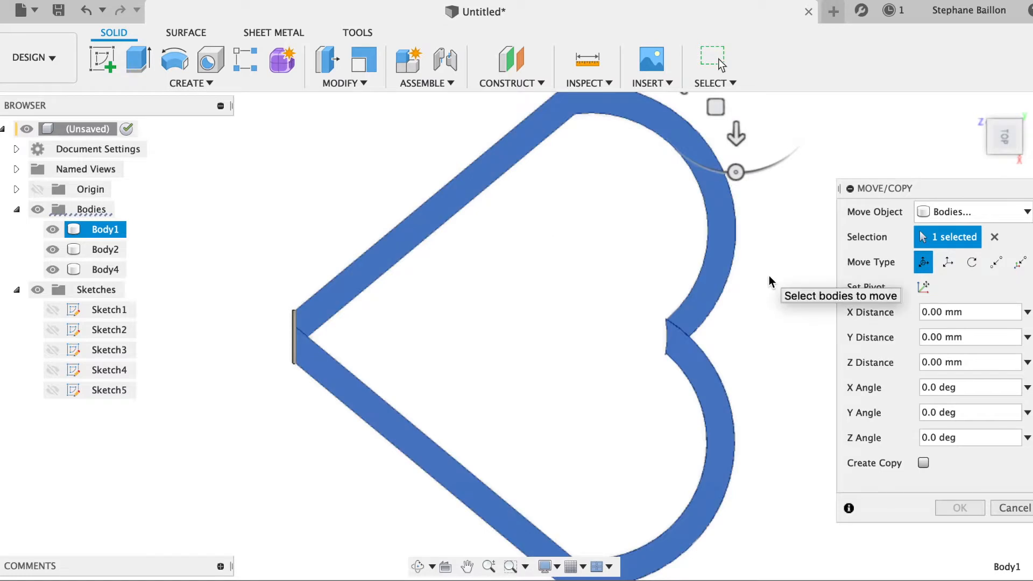
scroll(782, 225, "down", 5)
left_click_drag(622, 239, 706, 153)
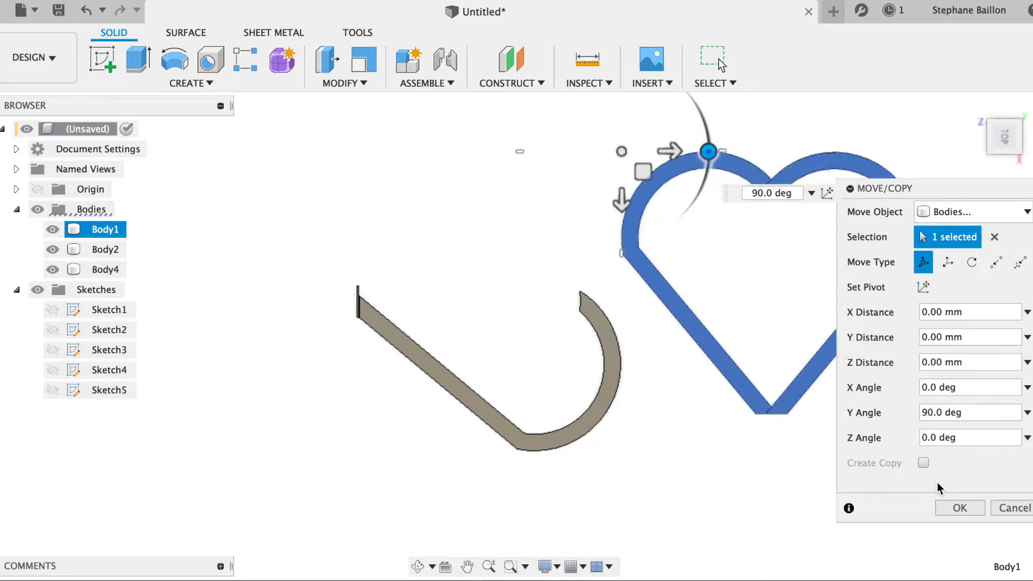
left_click(961, 510)
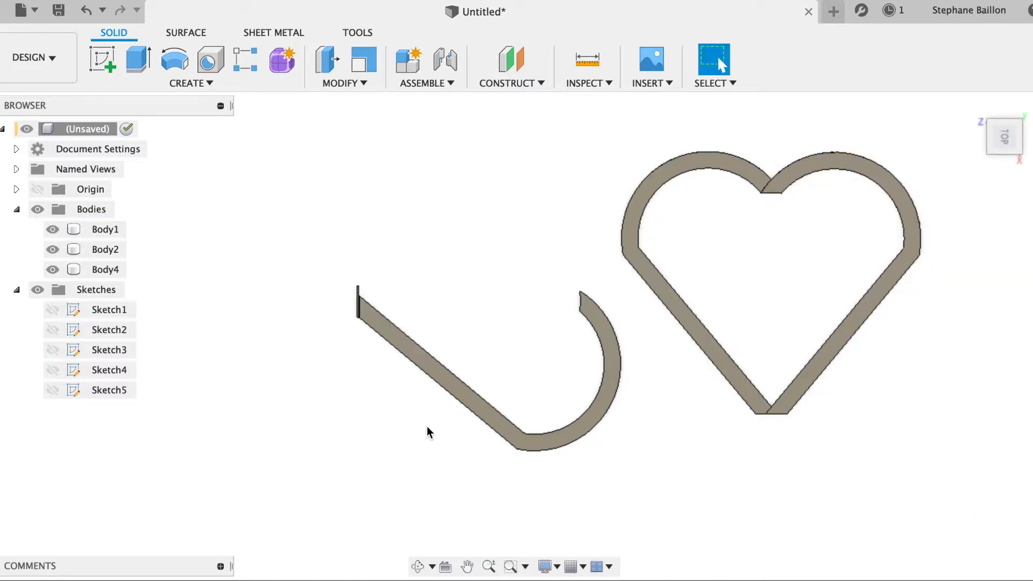
- Hide Body2 and Body4, leaving only the rotated heart frame displayed
left_click(47, 253)
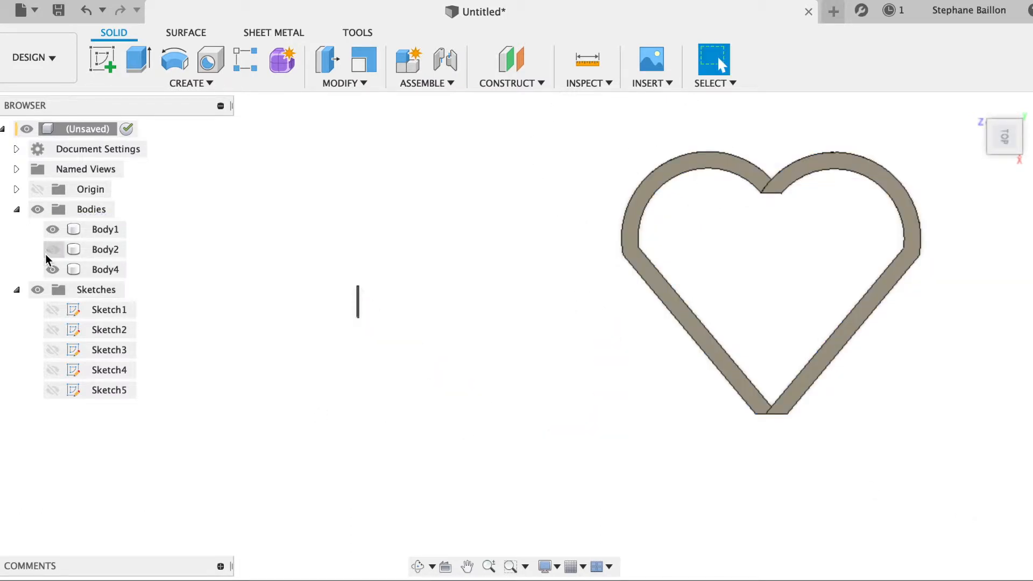
left_click(53, 270)
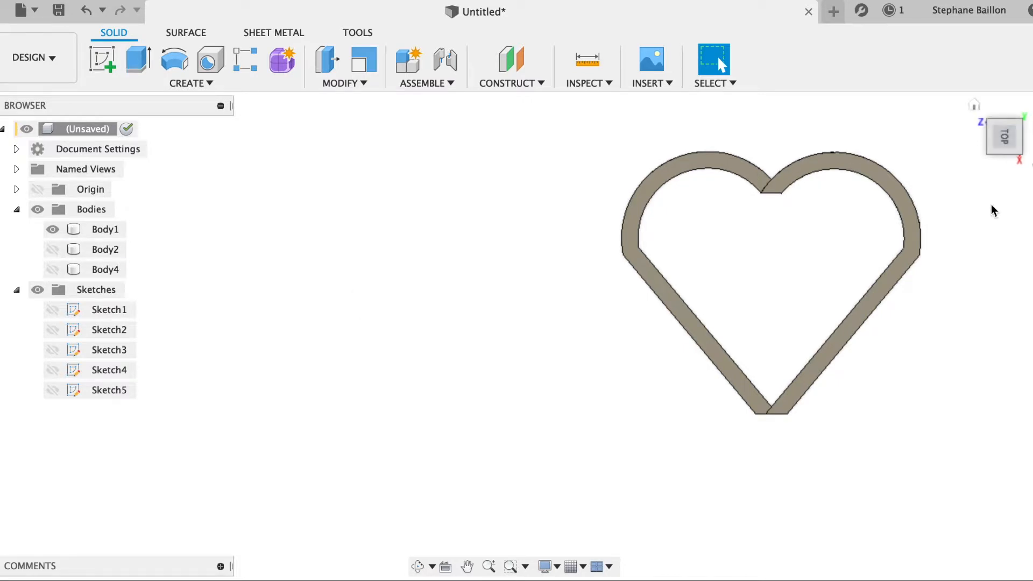
left_click(975, 106)
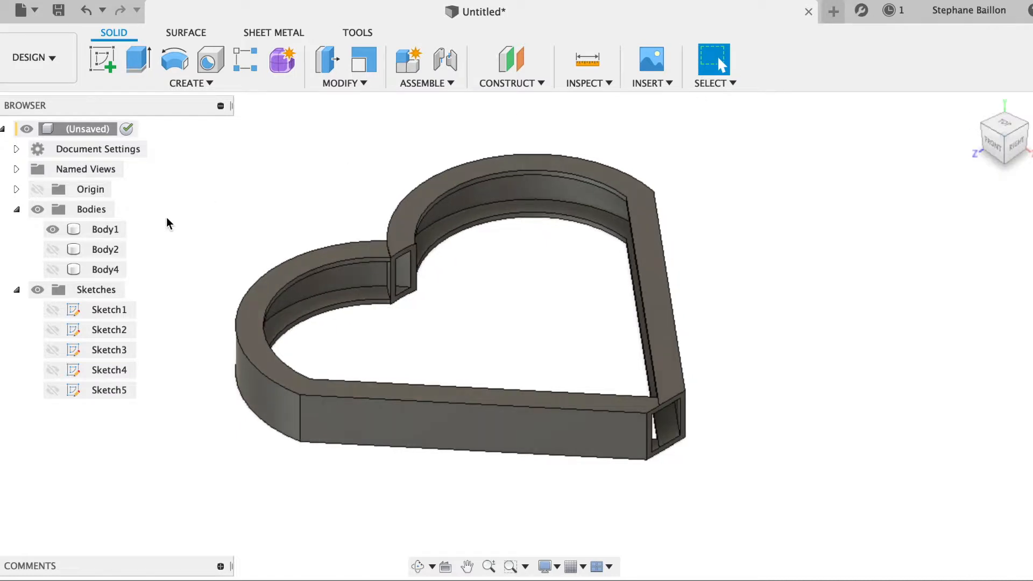
- Toggle the visibility of the three bodies to check each one, ending with only the heart frame Body1 shown
left_click(50, 235)
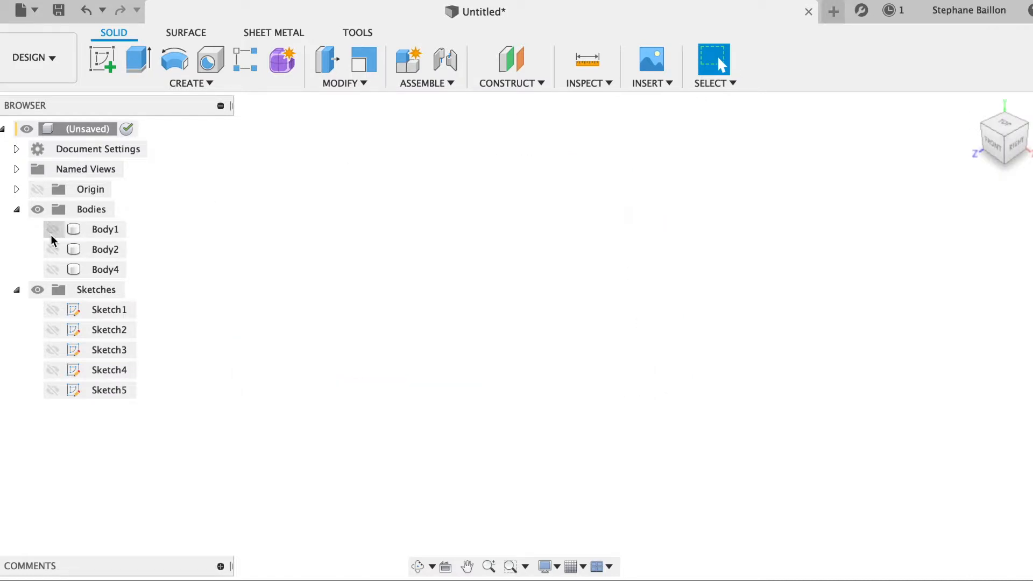
left_click(53, 250)
left_click(52, 250)
left_click(53, 270)
left_click(49, 232)
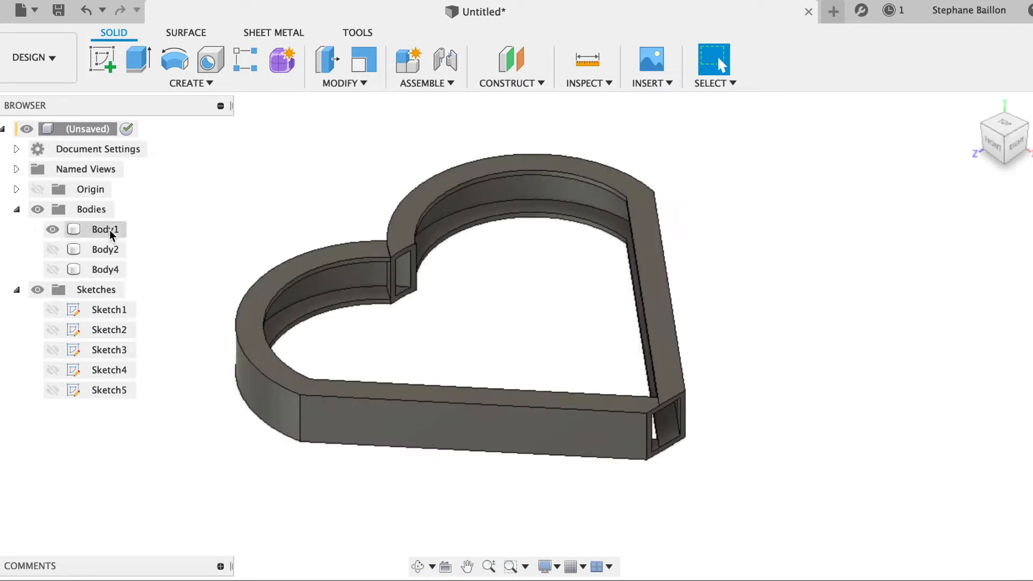
left_click(49, 270)
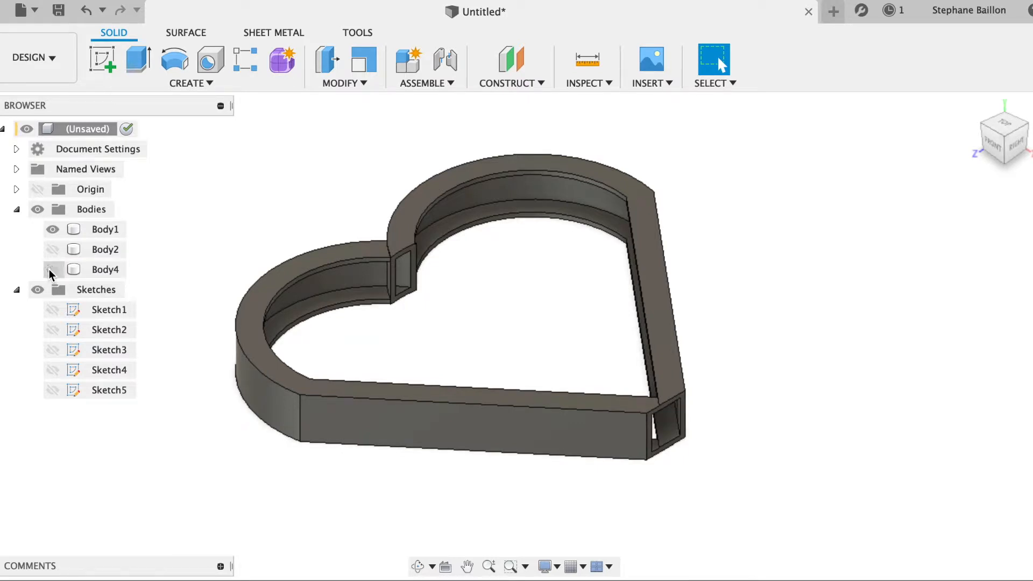
left_click(53, 248)
left_click(54, 249)
left_click(1016, 143)
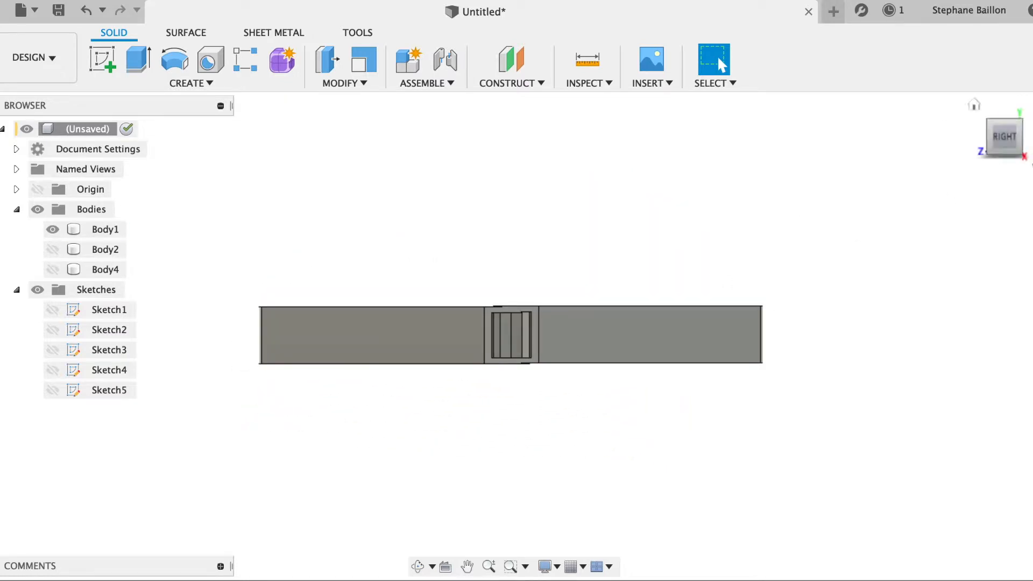
left_click_drag(1007, 116, 1006, 141)
left_click(1009, 142)
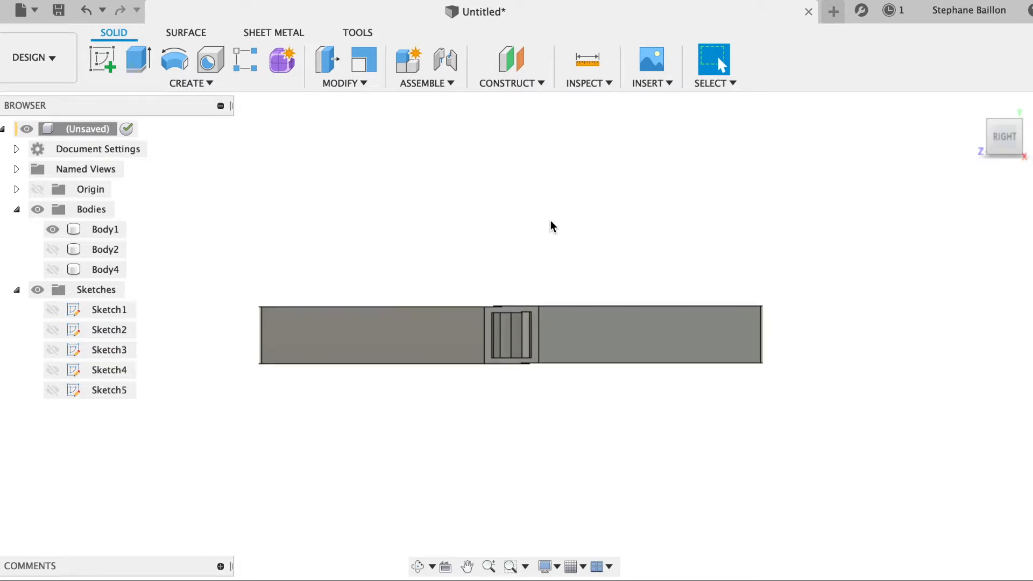
left_click(97, 60)
left_click(182, 84)
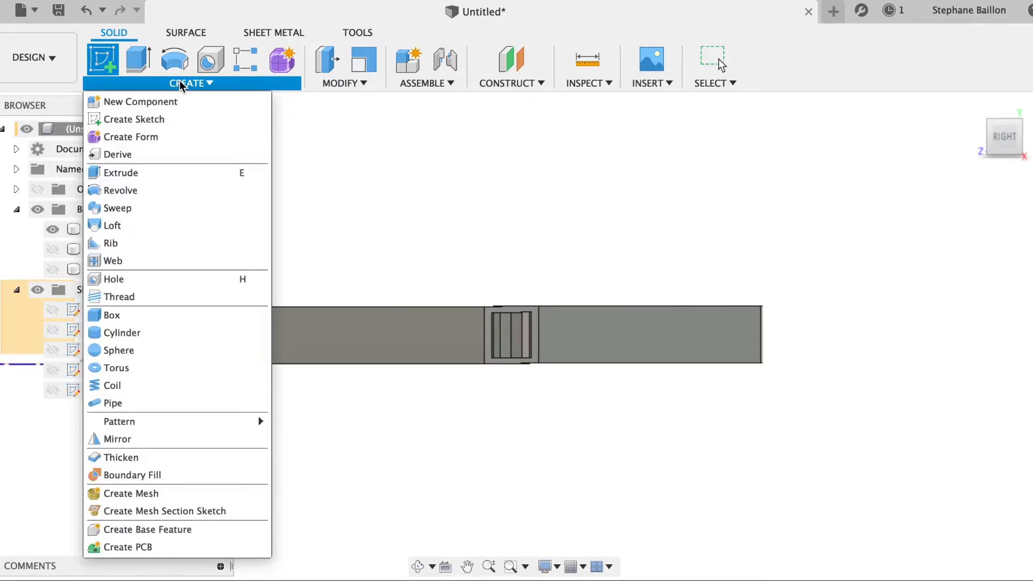
left_click(181, 84)
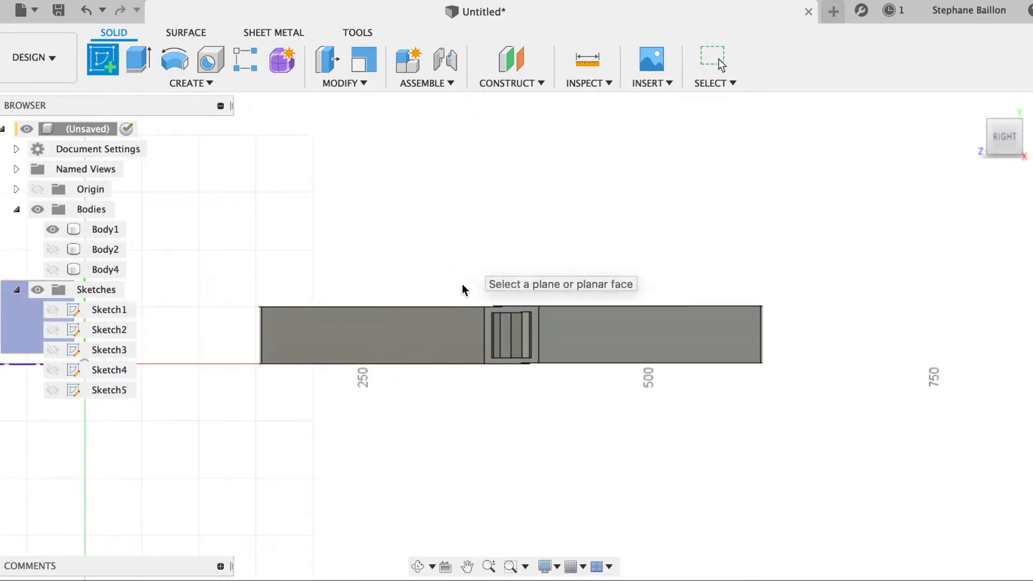
left_click(441, 319)
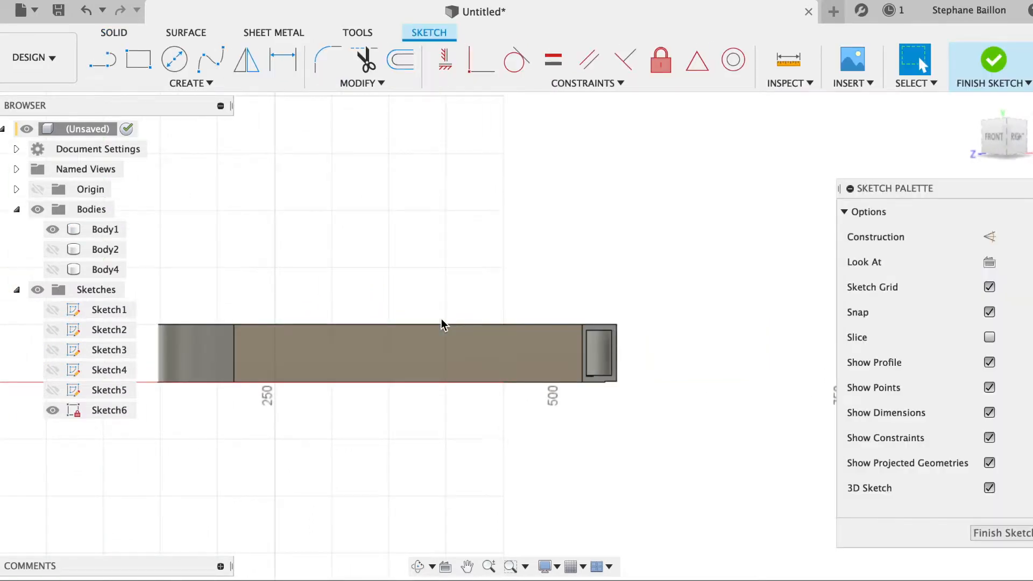
left_click(1016, 534)
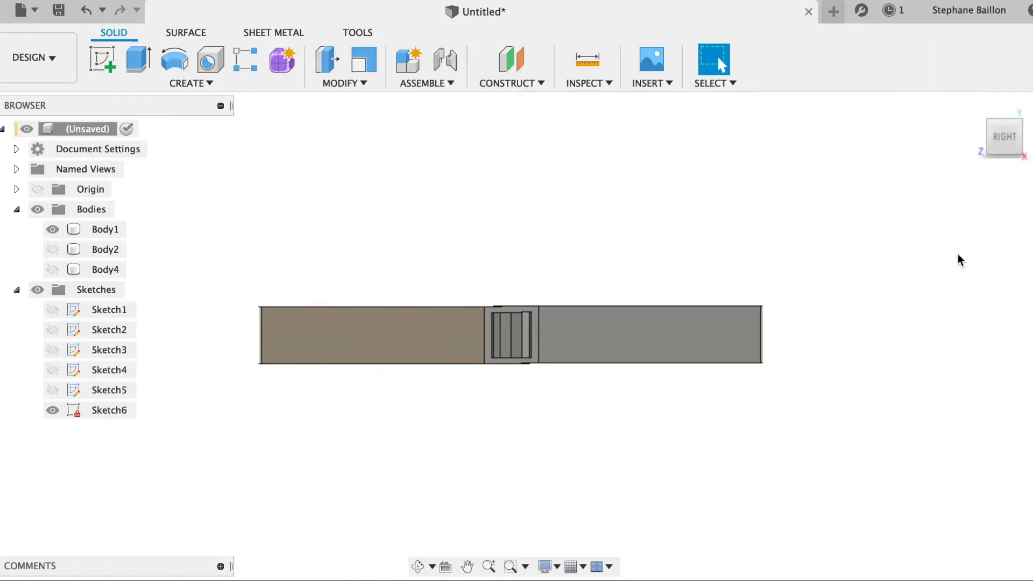
- Sketch a corner-to-corner rectangle about 47 mm wide around the heart tip's end outline, on the vertical origin plane facing Right
left_click(128, 87)
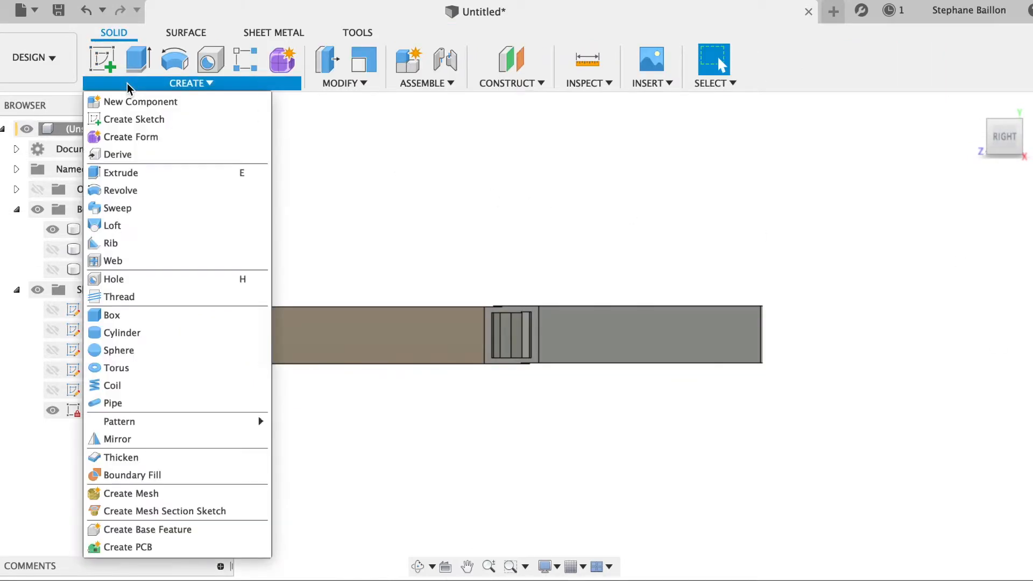
left_click(105, 61)
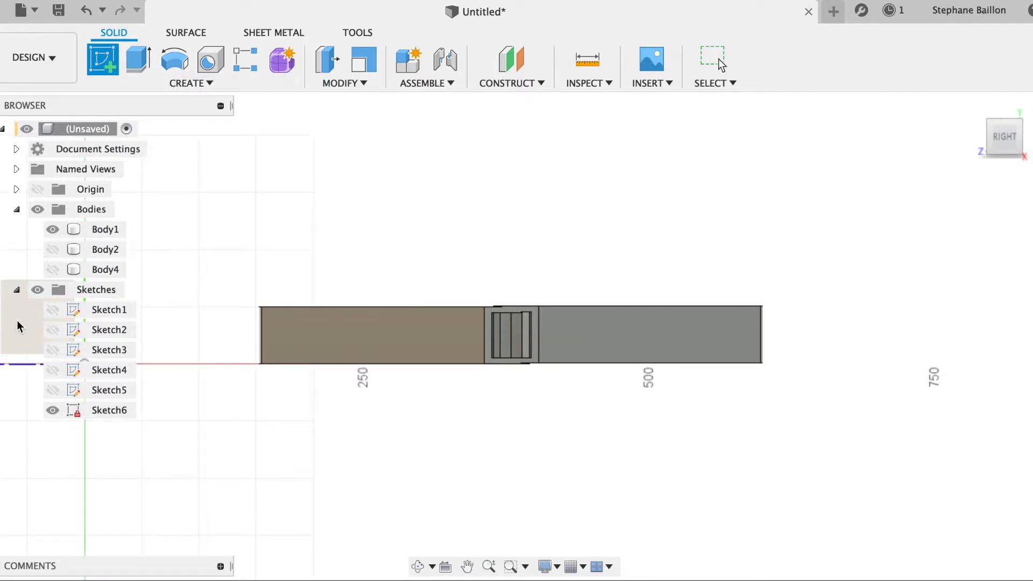
left_click(543, 359)
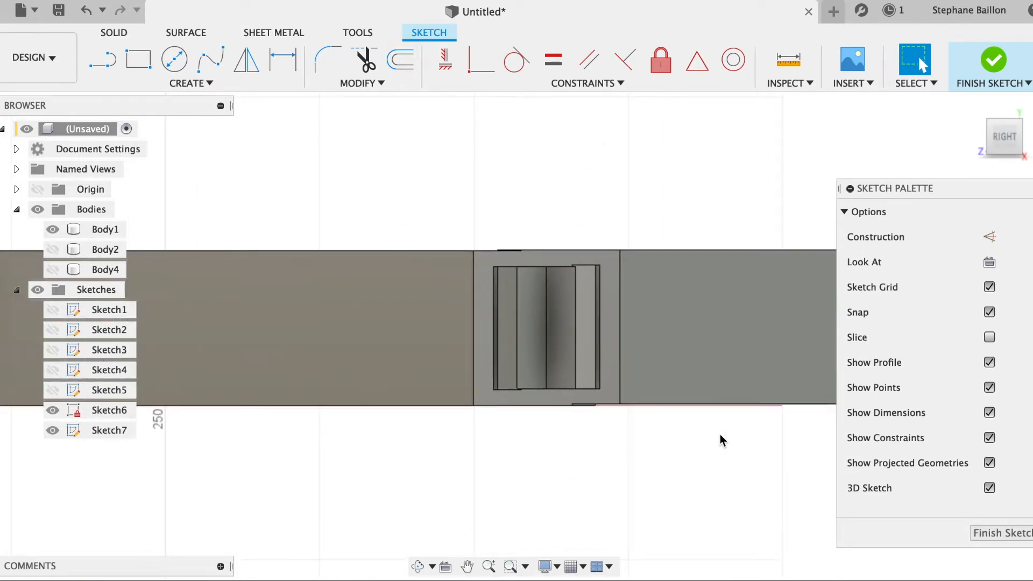
left_click(138, 60)
left_click(474, 250)
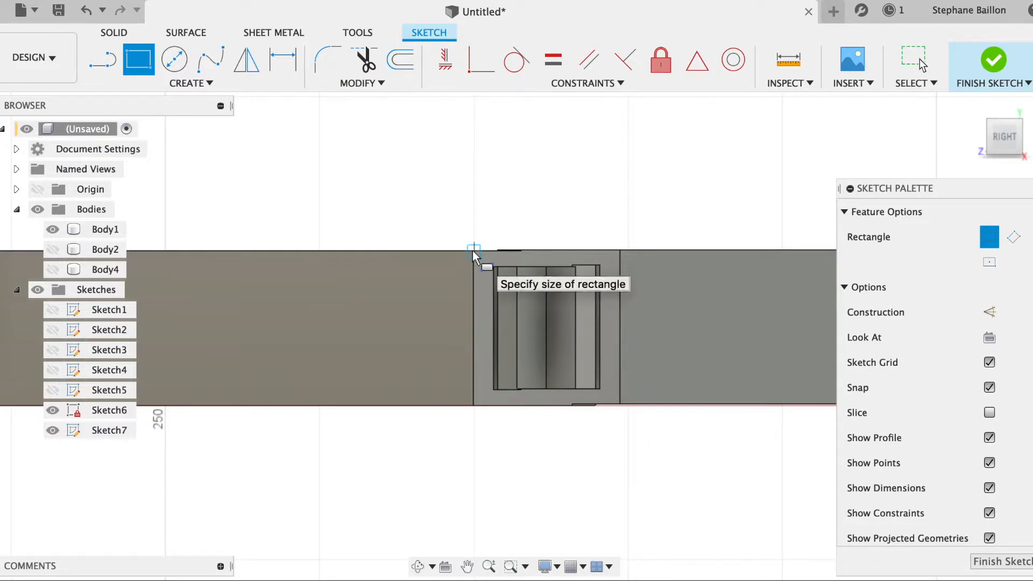
left_click(619, 404)
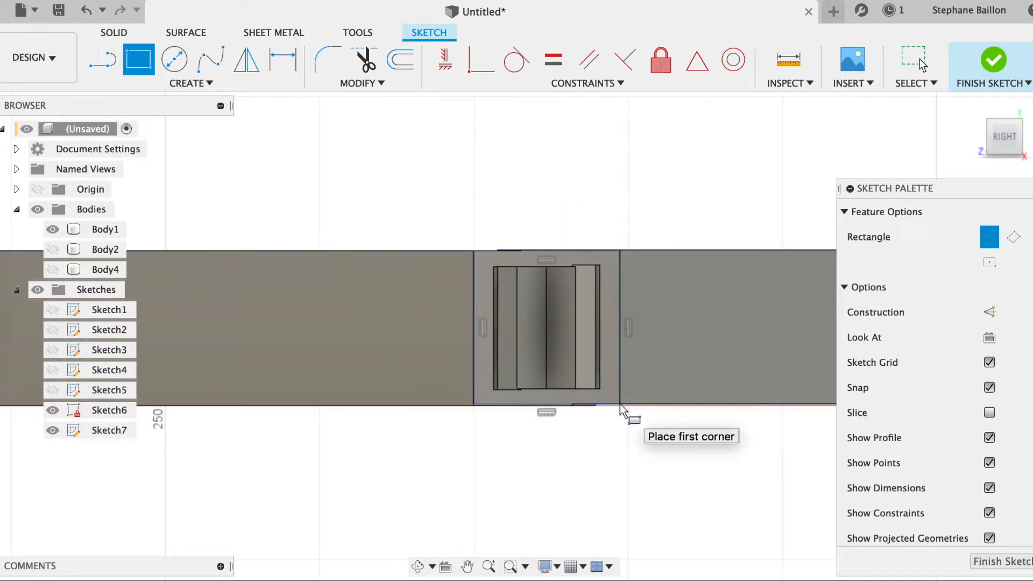
key("e")
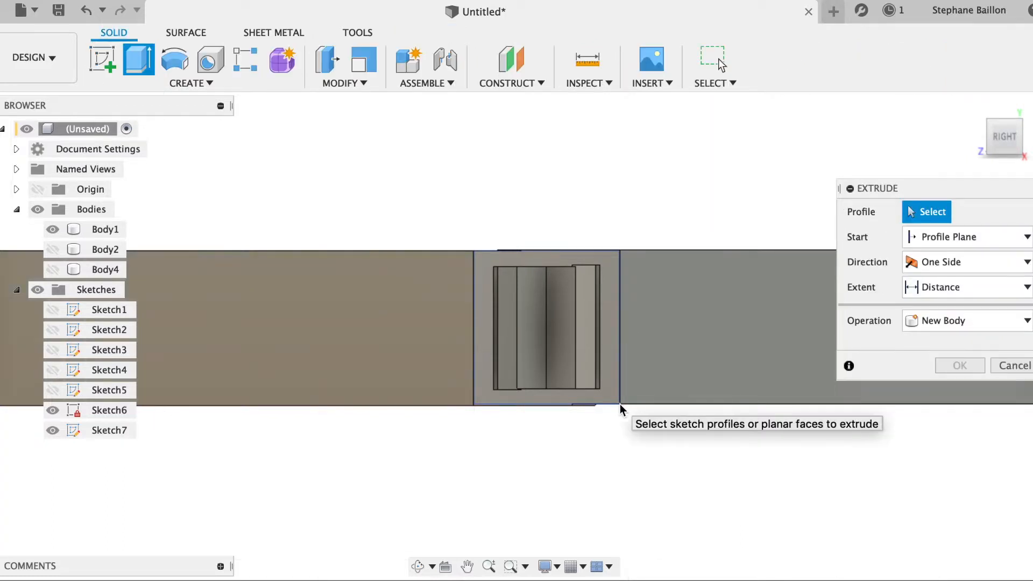
left_click(615, 341)
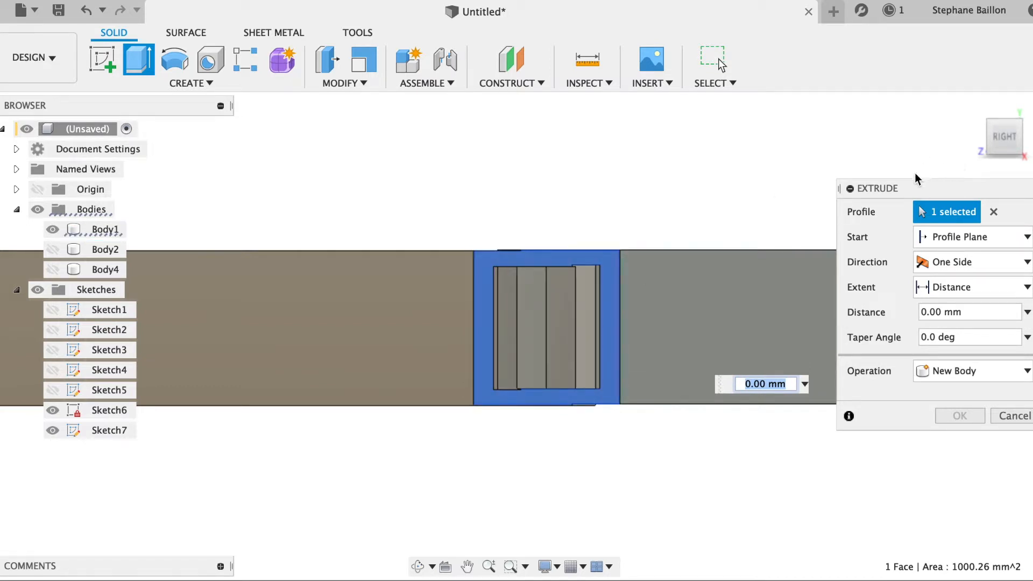
left_click(1015, 416)
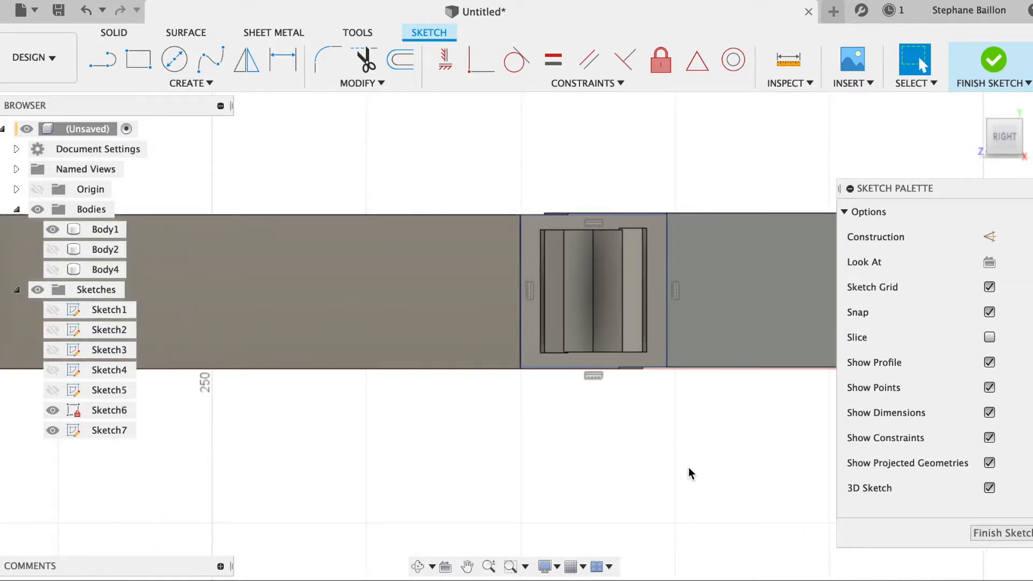
- Extrude the sketched rectangle profile about 388 mm from its plane, across the heart frame to just past the tip
left_click(52, 230)
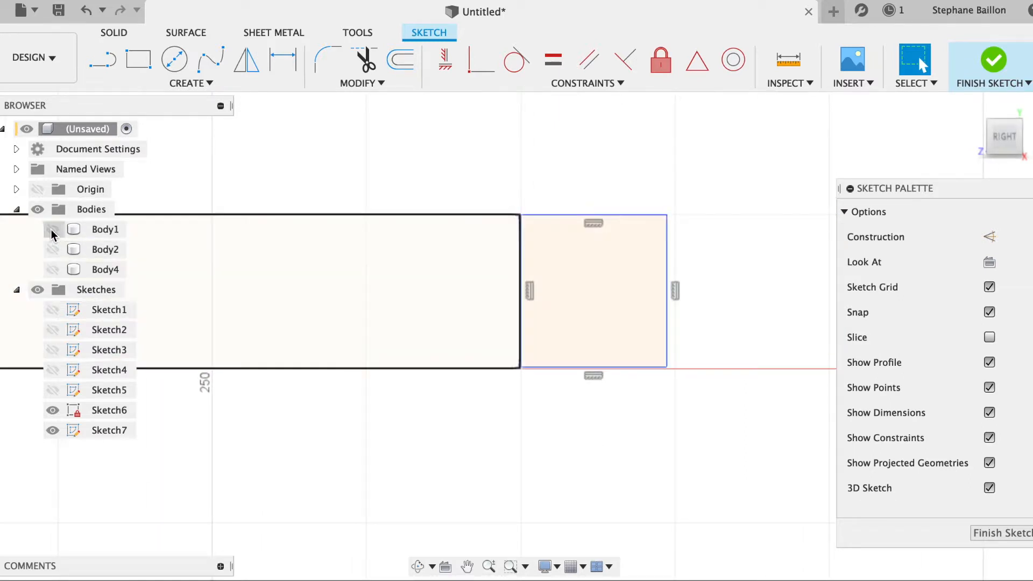
left_click(640, 277)
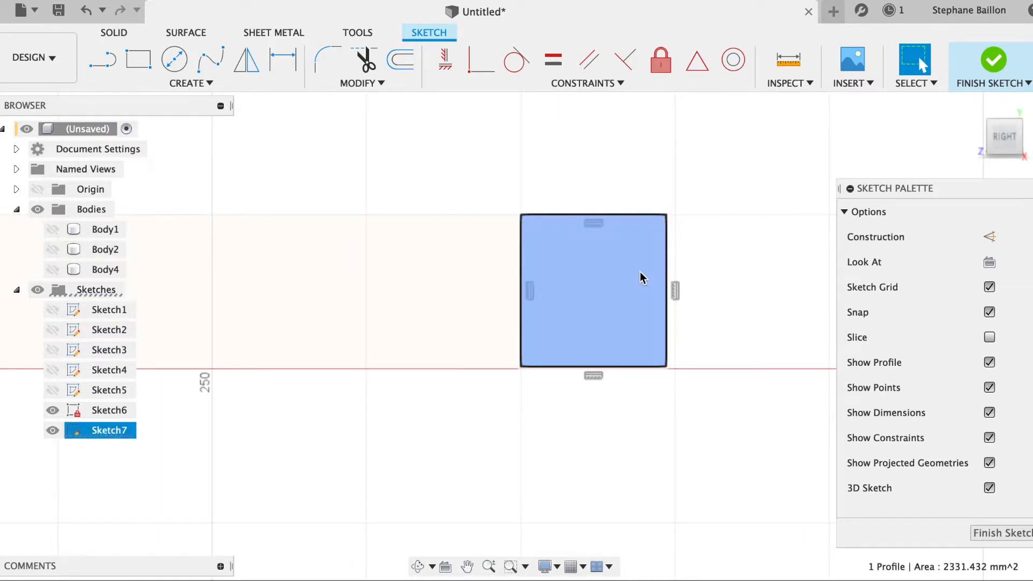
left_click(52, 230)
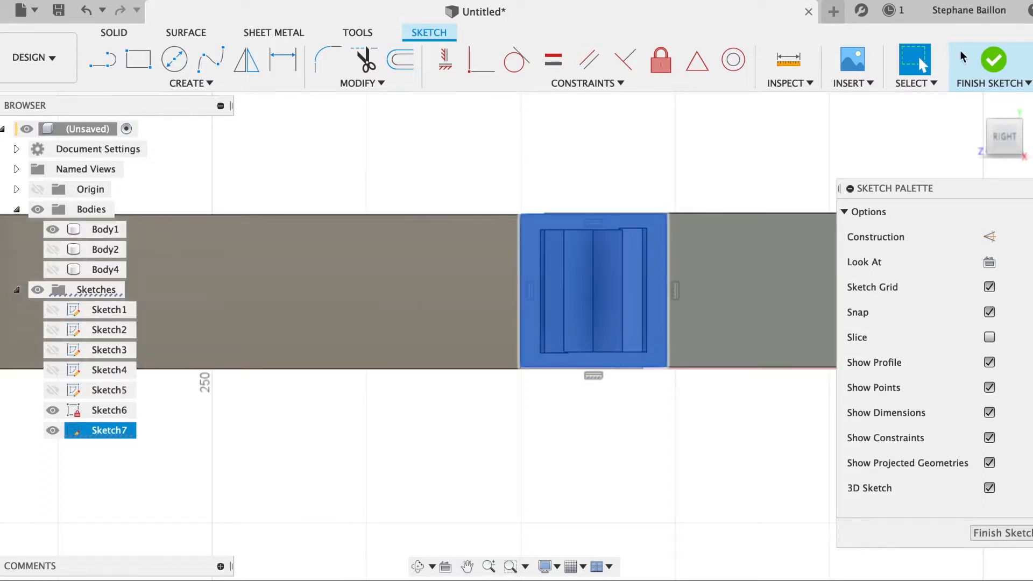
mouse_move(1010, 140)
left_mouse_down()
mouse_move(992, 173)
mouse_move(998, 198)
left_mouse_up()
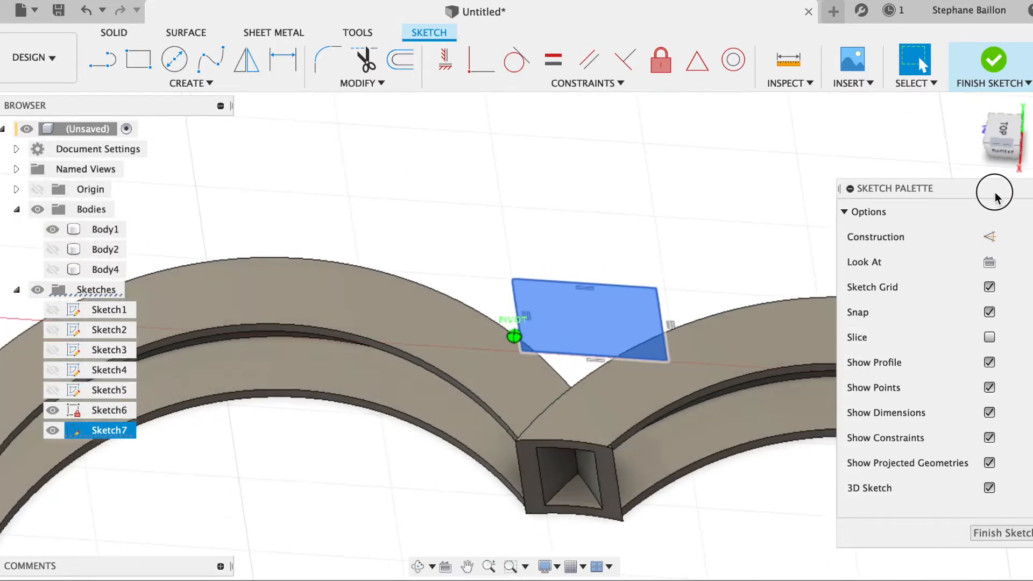
left_click(1003, 130)
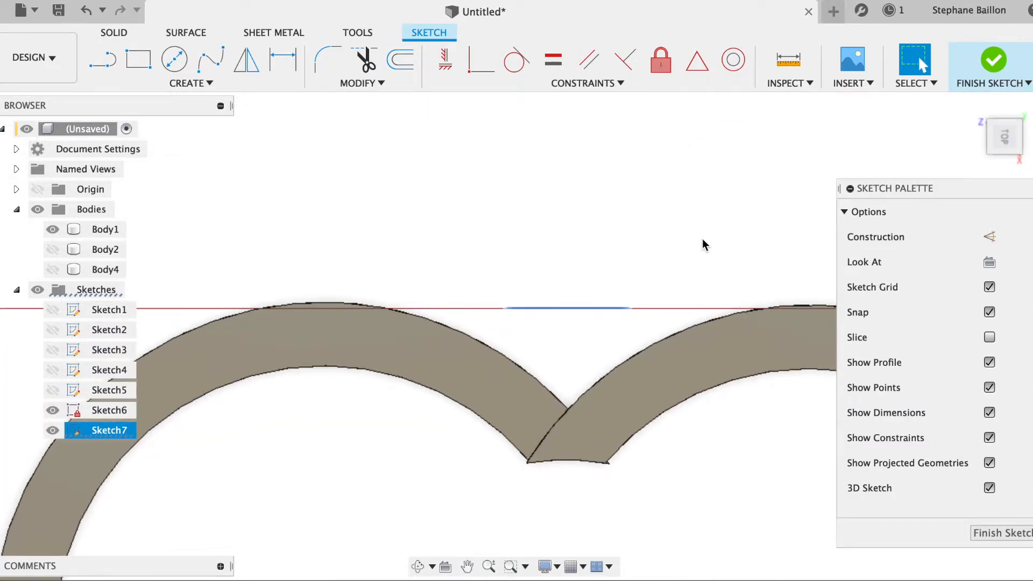
scroll(703, 241, "down", 5)
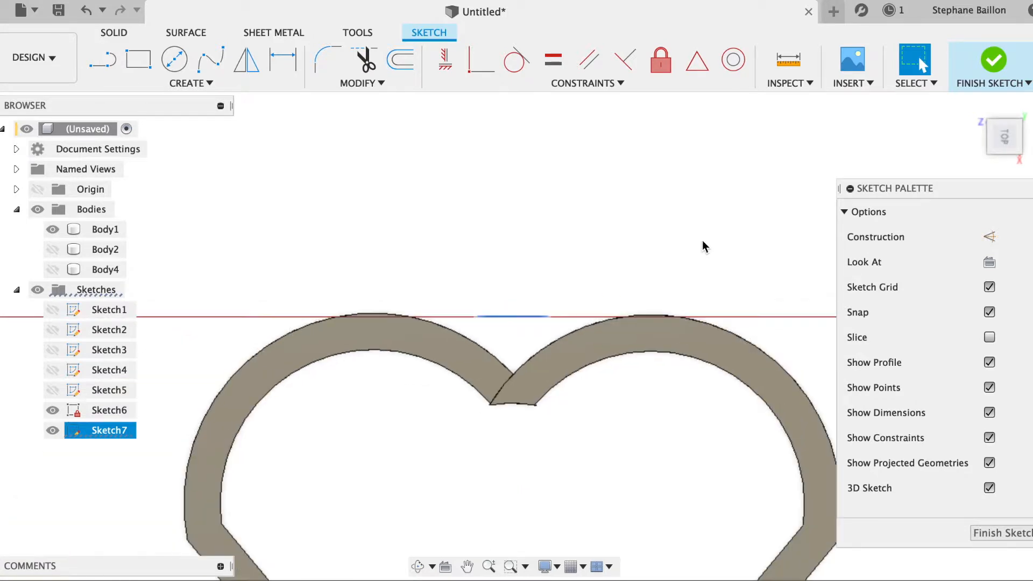
scroll(702, 241, "down", 4)
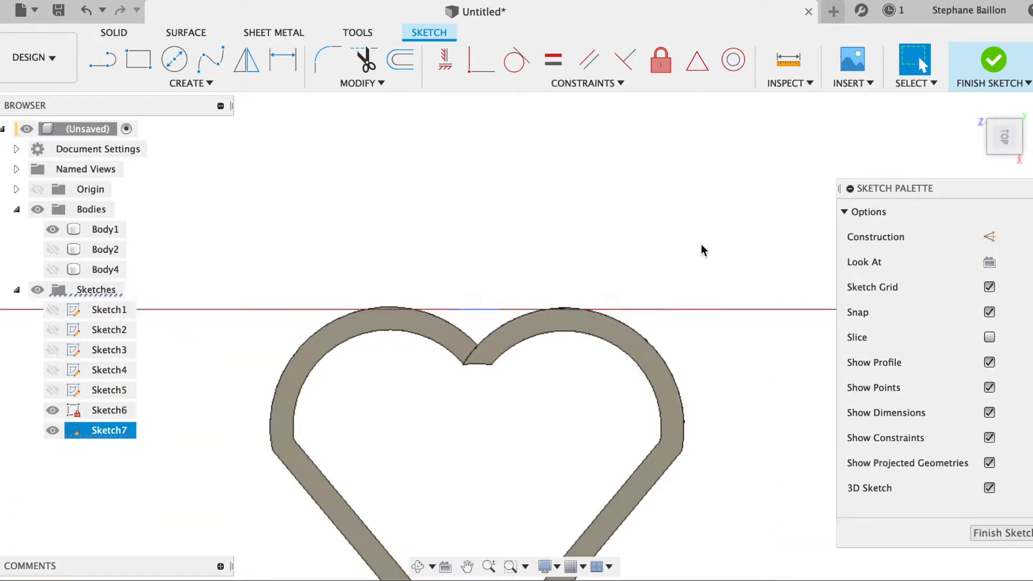
scroll(702, 250, "down", 5)
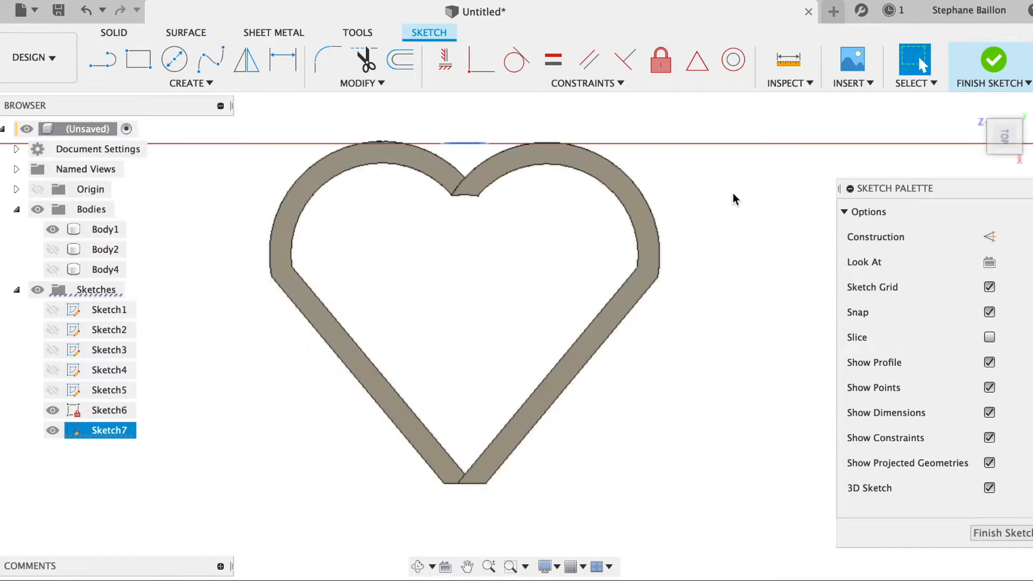
left_click(464, 144)
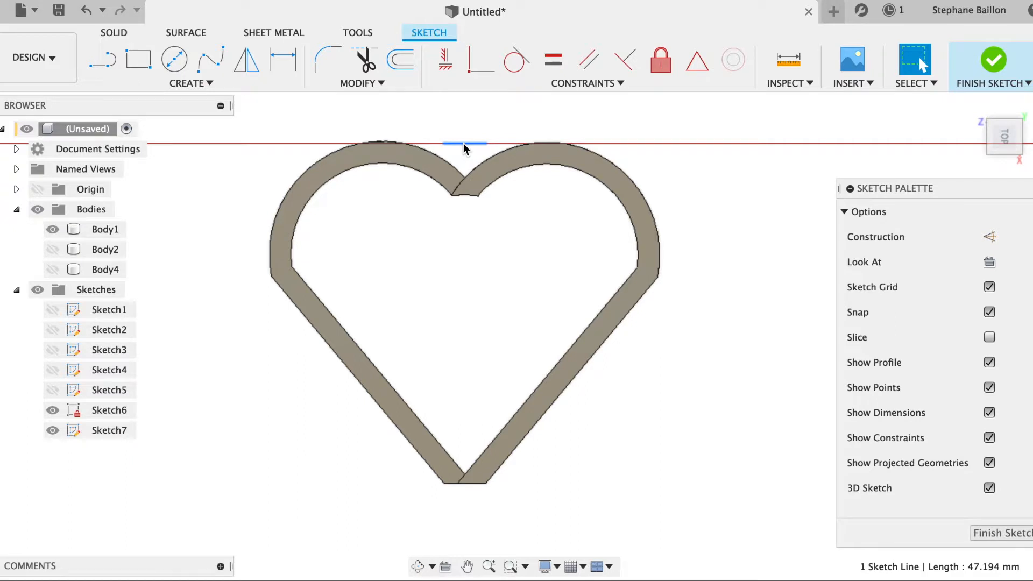
key("e")
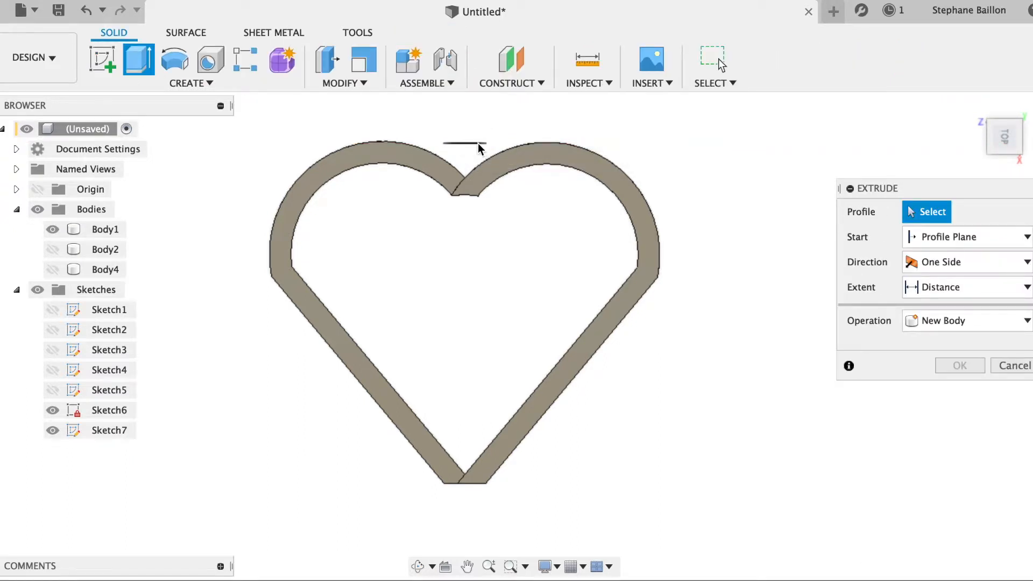
left_click(478, 143)
left_click_drag(466, 157, 492, 502)
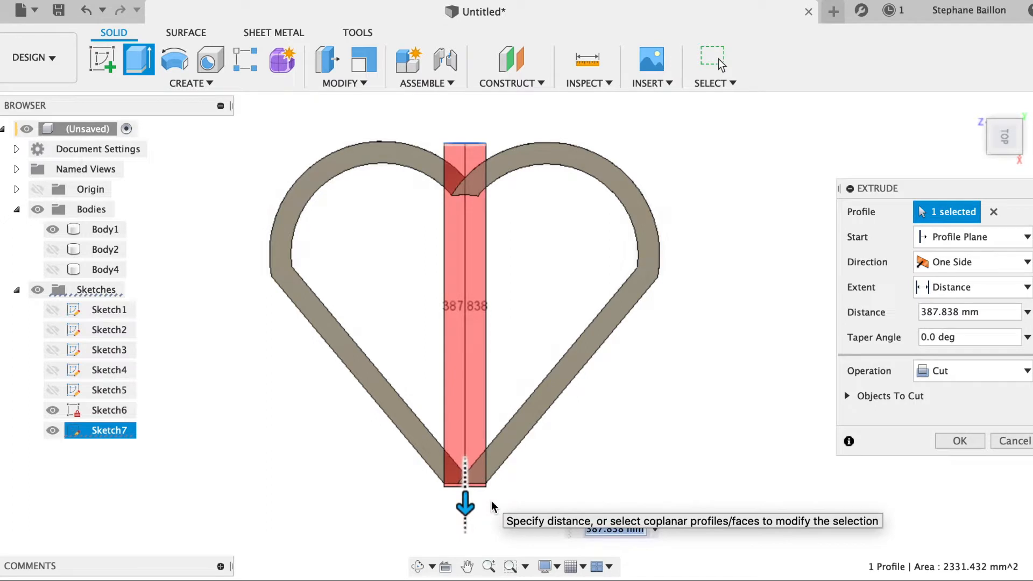
- Set the extrusion direction to Two Sides and pull the Side 2 distance to about -382 mm, near the heart's tip
left_click(966, 269)
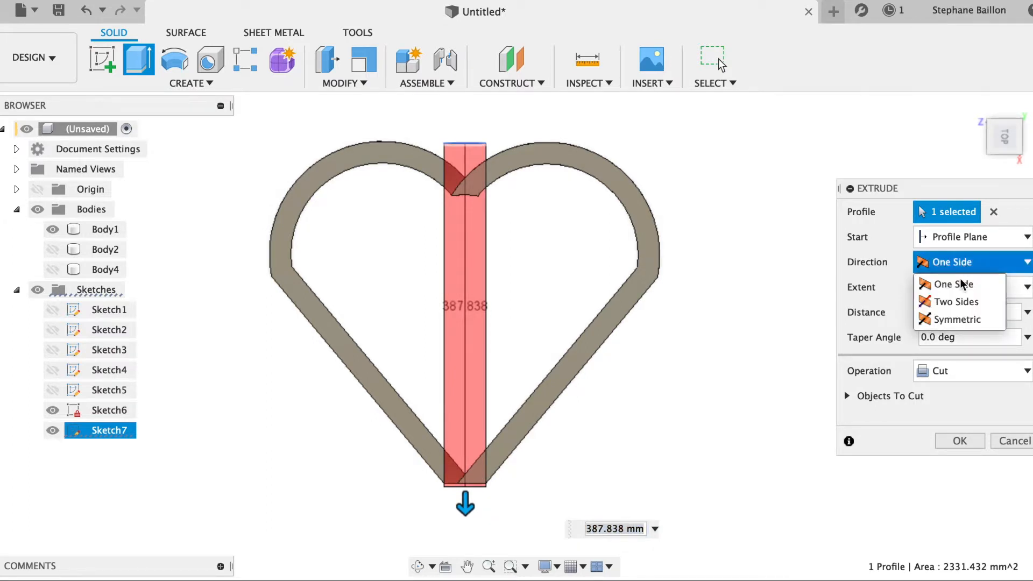
left_click(948, 301)
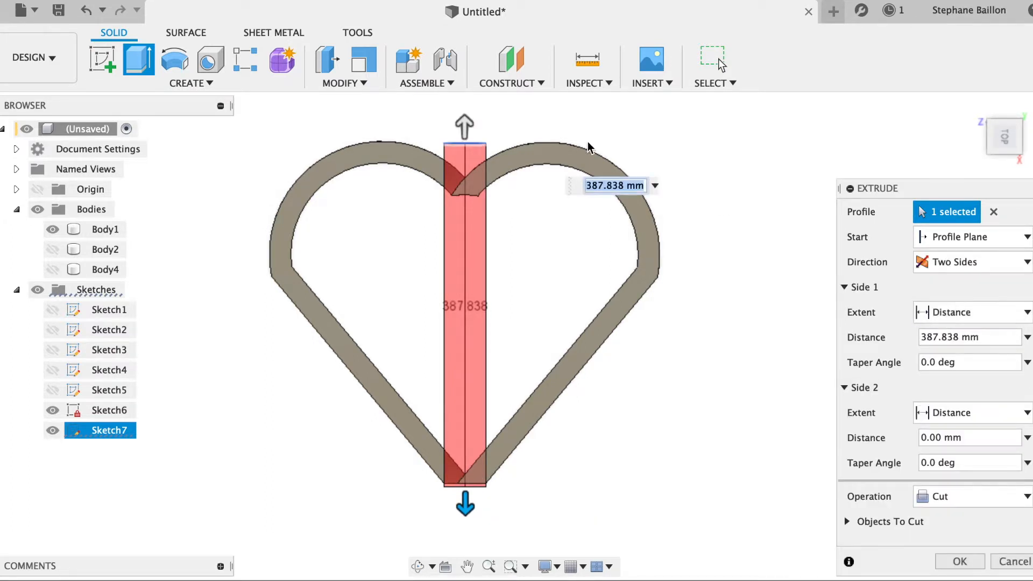
left_click_drag(465, 125, 463, 471)
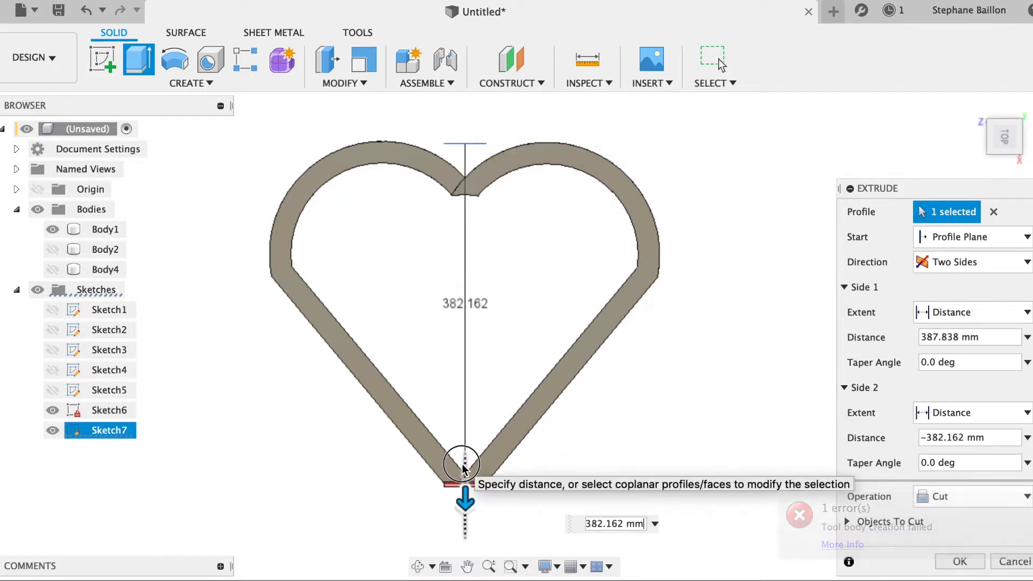
- Switch the extrusion's operation to Join and back to Cut
left_click(940, 497)
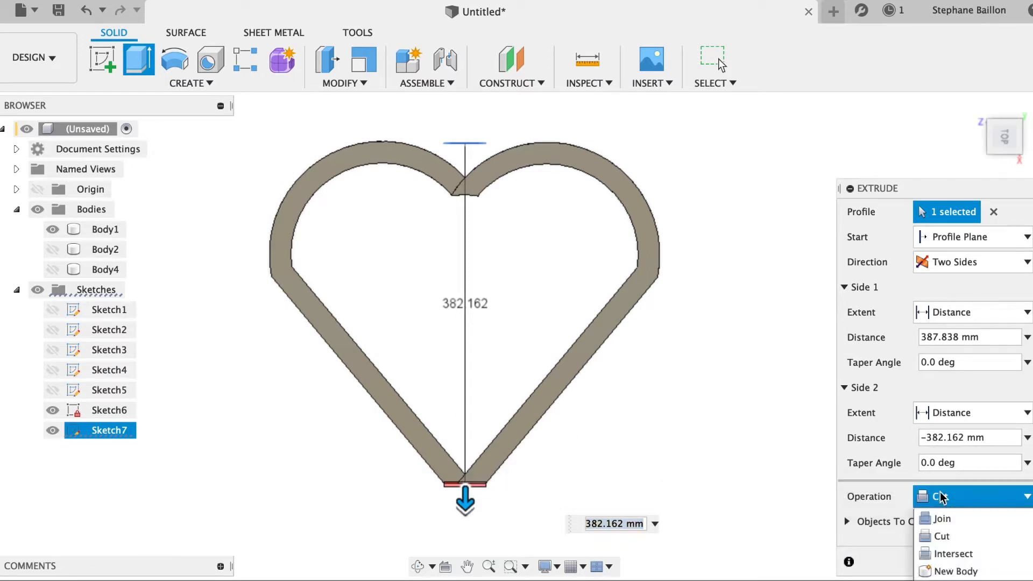
left_click(944, 521)
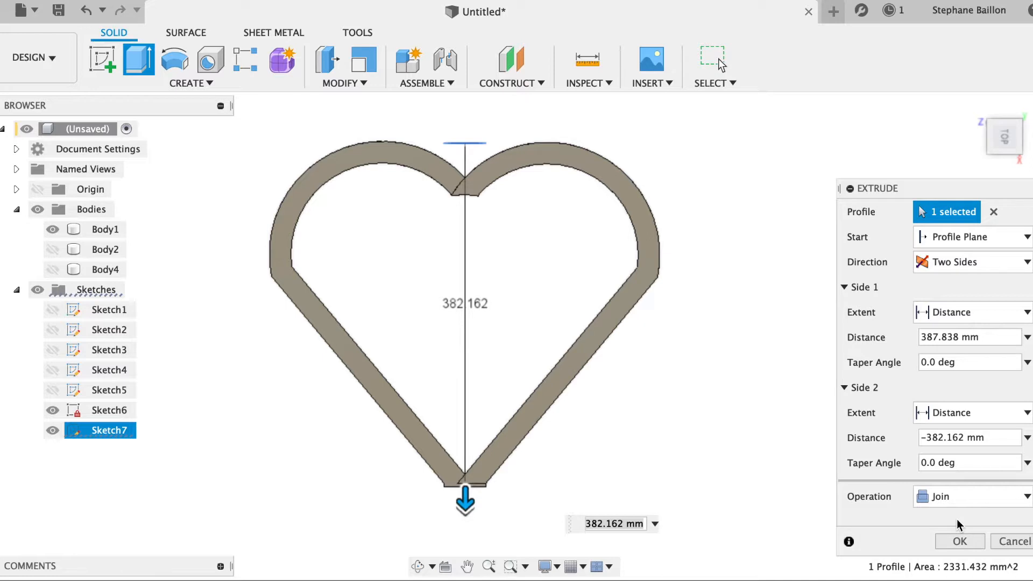
left_click(960, 497)
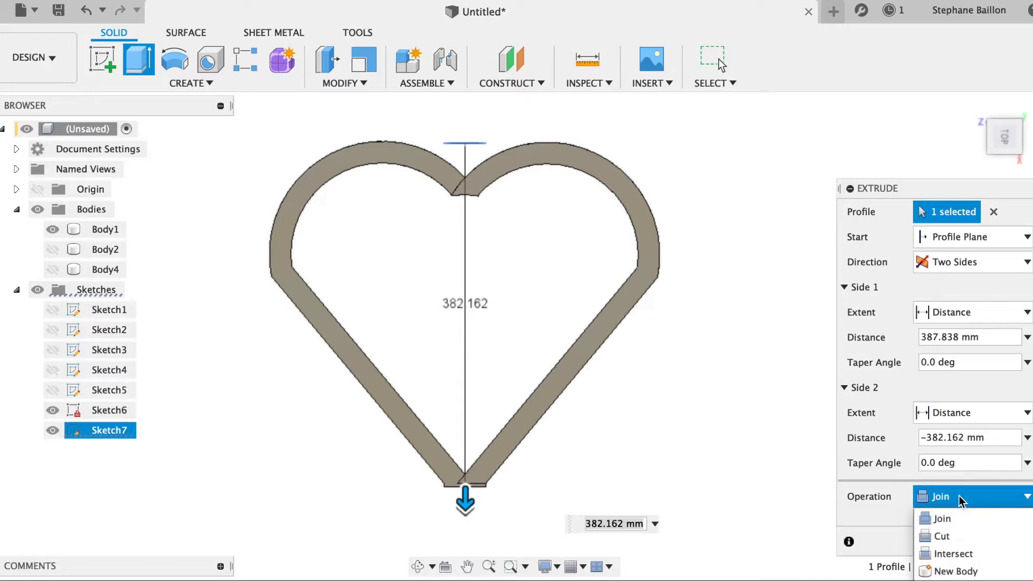
left_click(944, 535)
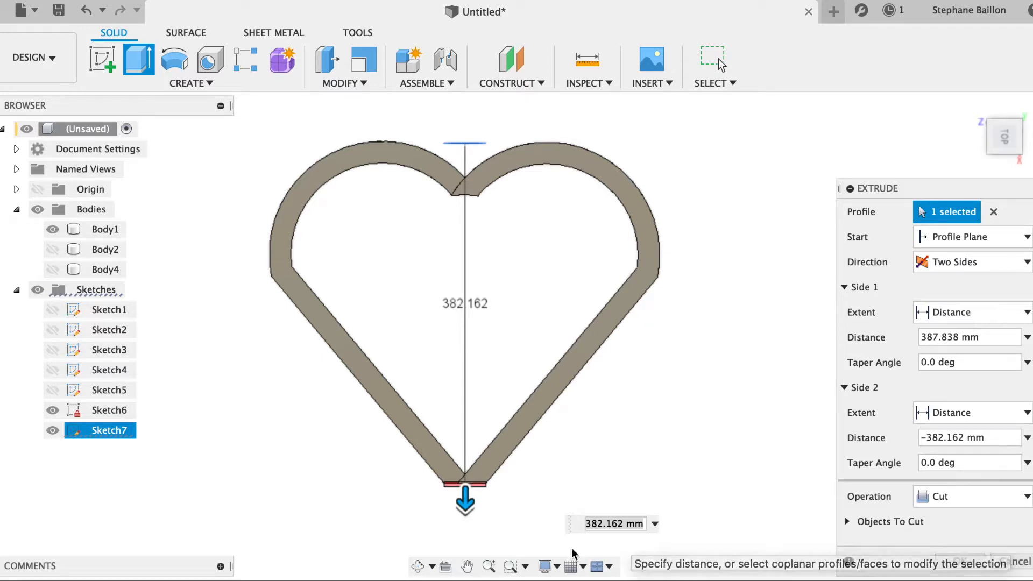
- Set the Side 1 distance to about 372 mm and complete the tip extrusion with the Join operation
left_click_drag(461, 496, 468, 489)
left_click(985, 504)
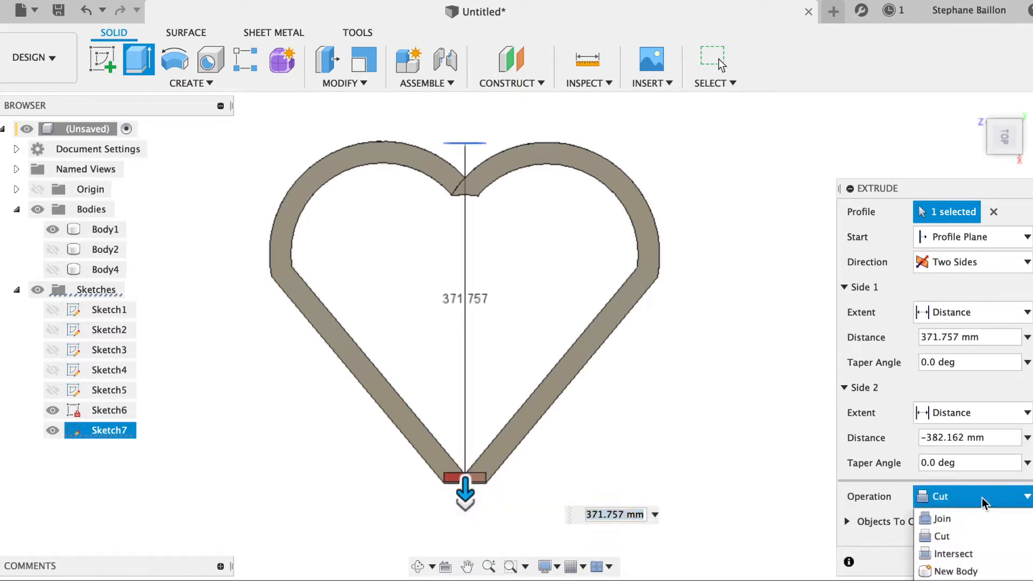
left_click(960, 517)
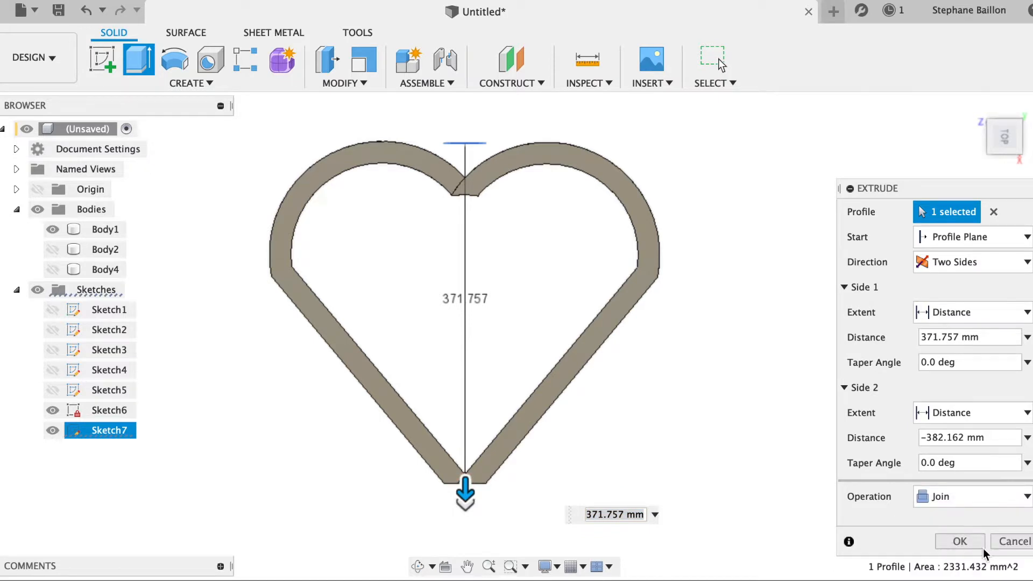
left_click(970, 543)
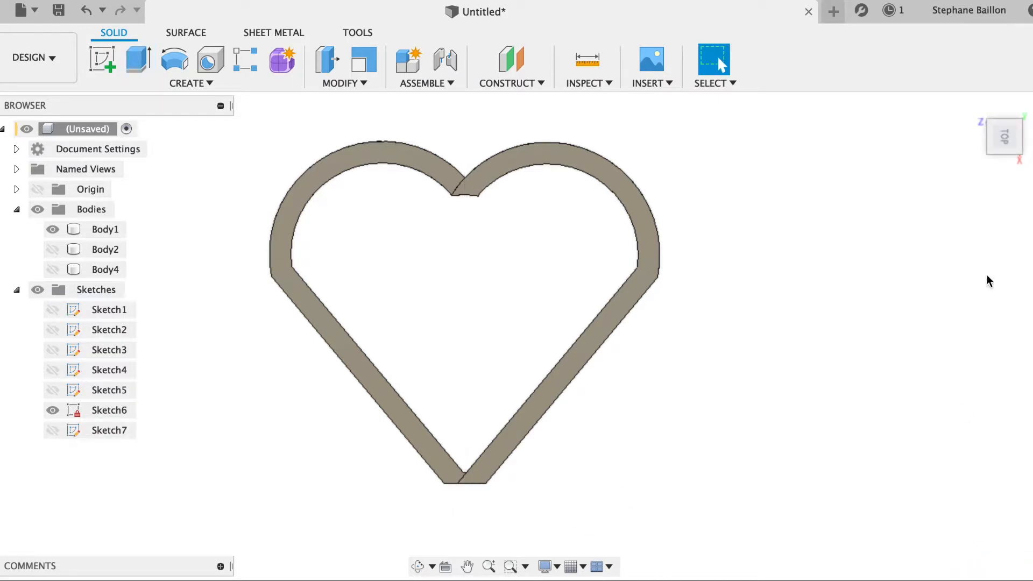
mouse_move(1008, 134)
left_mouse_down()
mouse_move(985, 111)
mouse_move(997, 80)
mouse_move(992, 164)
mouse_move(992, 125)
left_mouse_up()
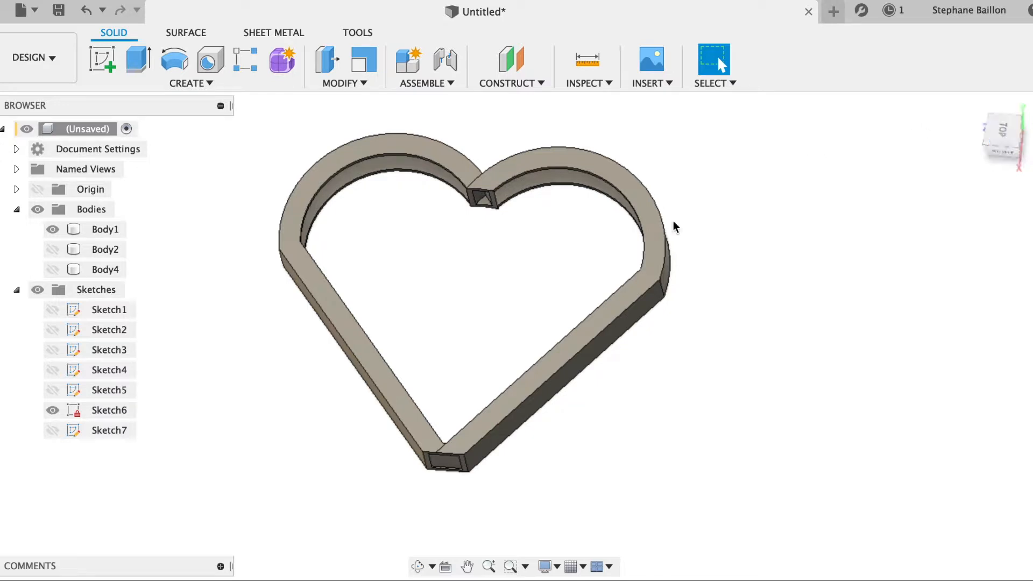
left_click(394, 172)
left_click(394, 172)
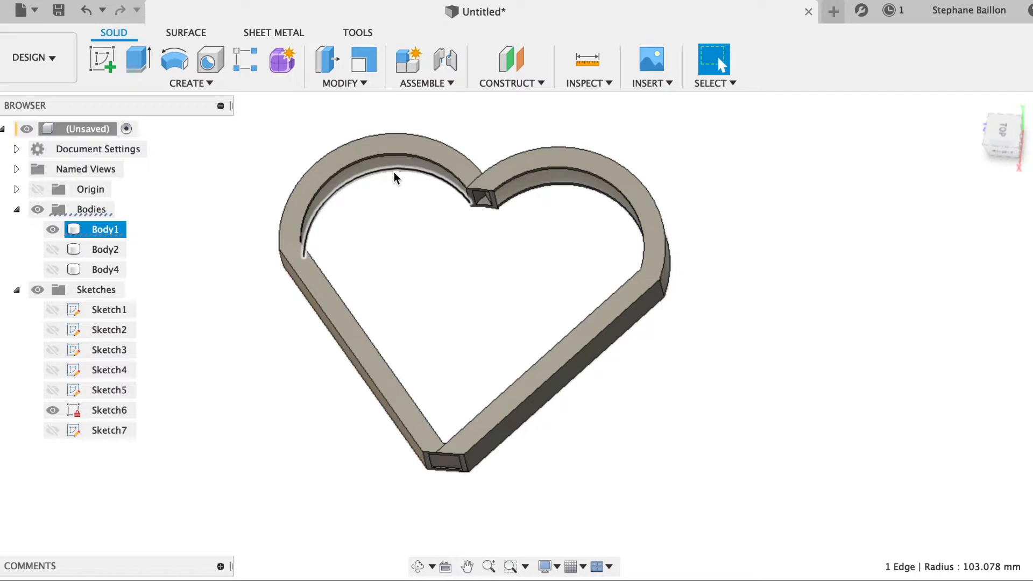
left_click(566, 184, "shift")
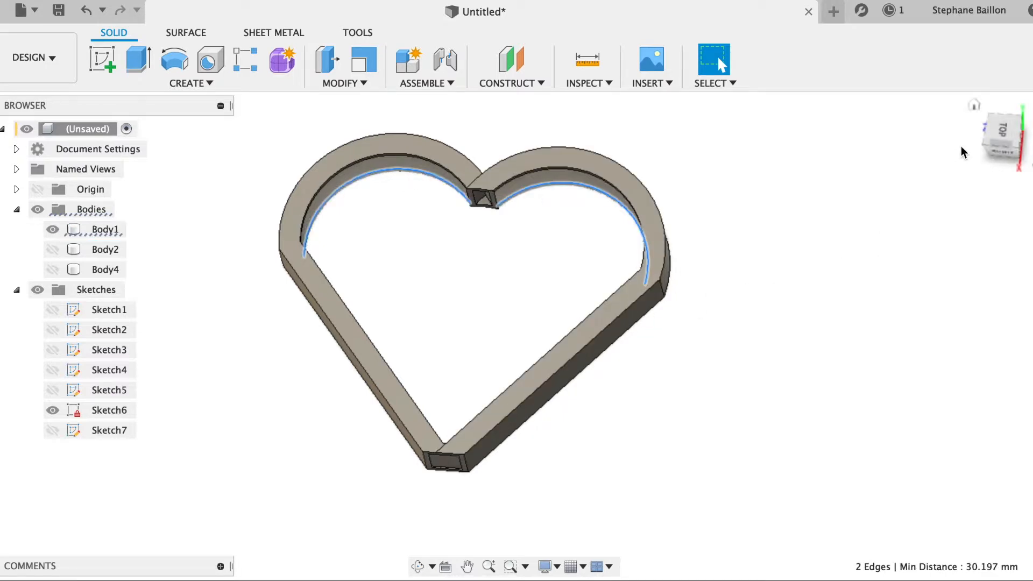
left_click_drag(996, 130, 1019, 173)
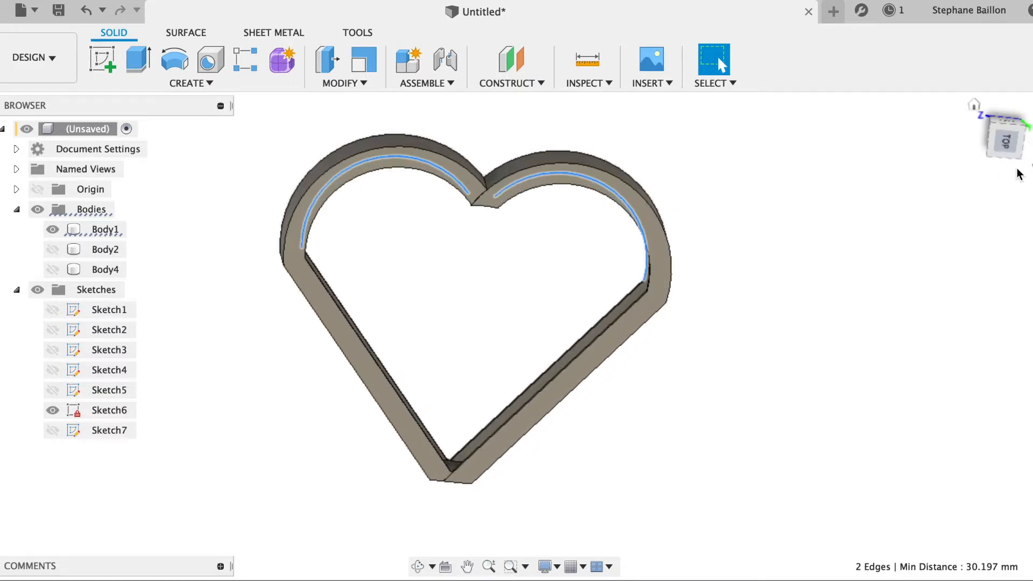
left_click(357, 322, "shift")
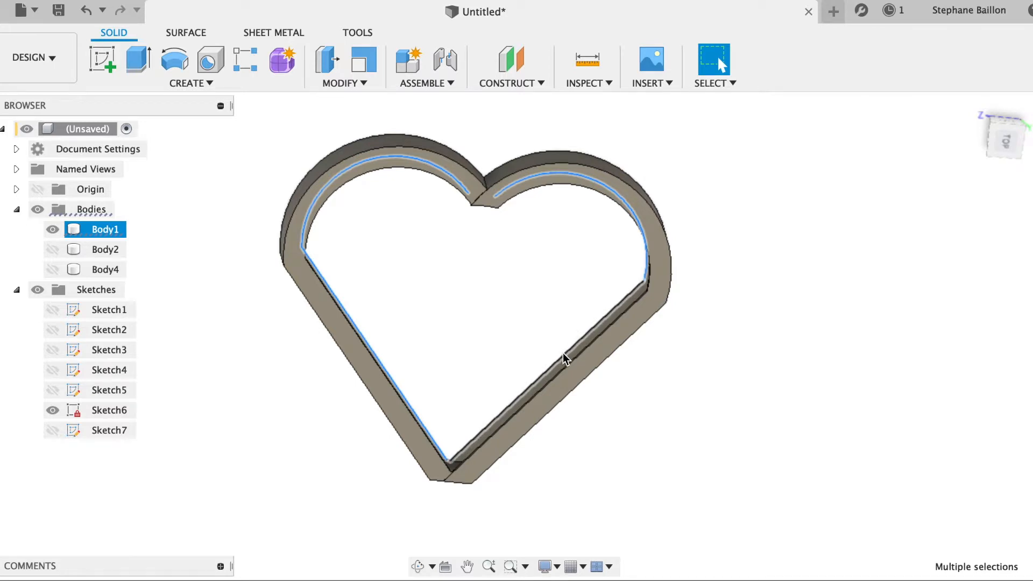
left_click(581, 341, "shift")
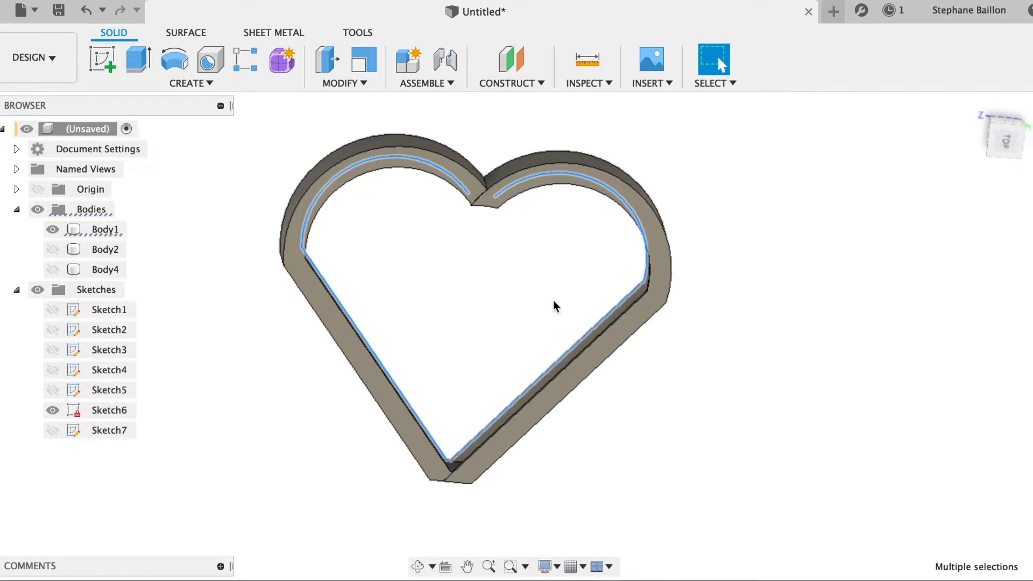
key("e")
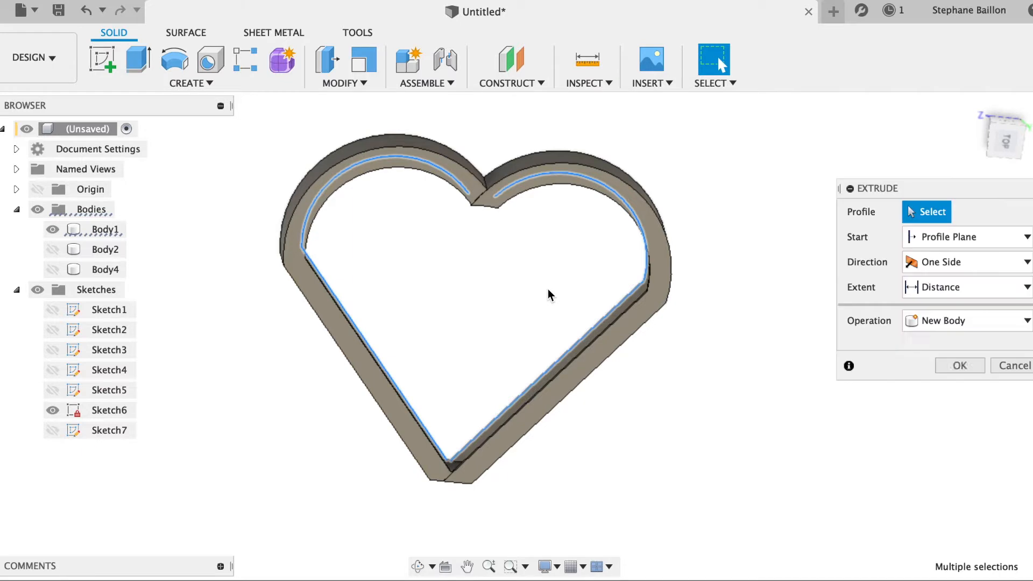
left_click(557, 361)
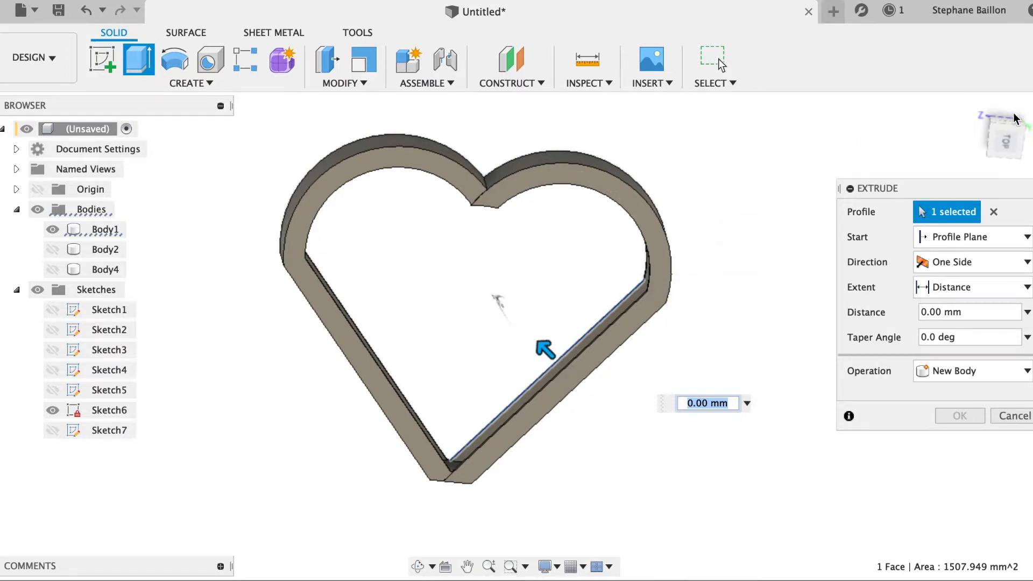
mouse_move(1006, 139)
left_mouse_down()
mouse_move(995, 101)
mouse_move(994, 112)
left_mouse_up()
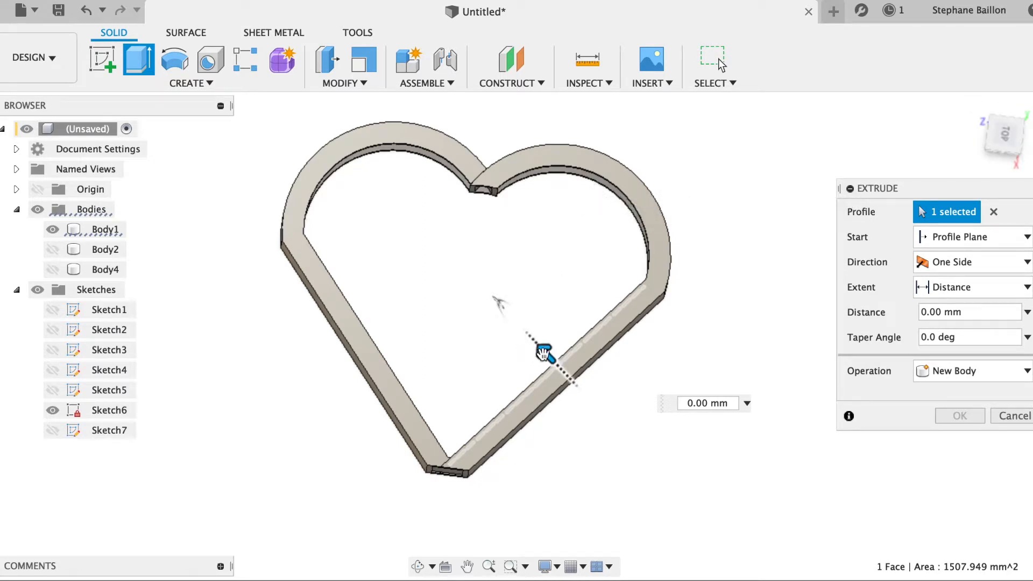
mouse_move(544, 355)
left_mouse_down()
mouse_move(481, 307)
mouse_move(540, 352)
left_mouse_up()
left_click(1013, 440)
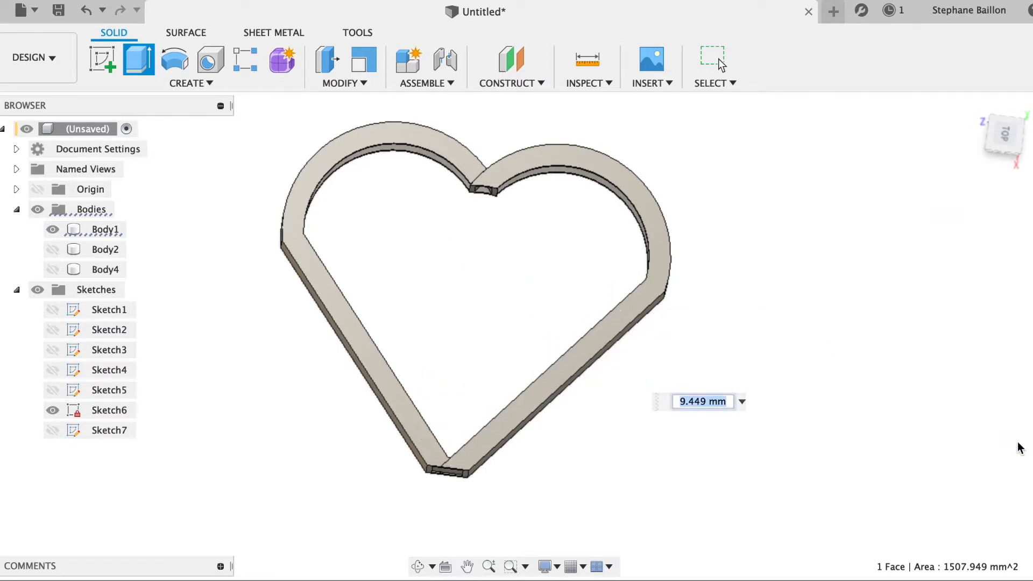
- Hide Sketch6 so that only the joined heart frame is displayed
left_click(975, 107)
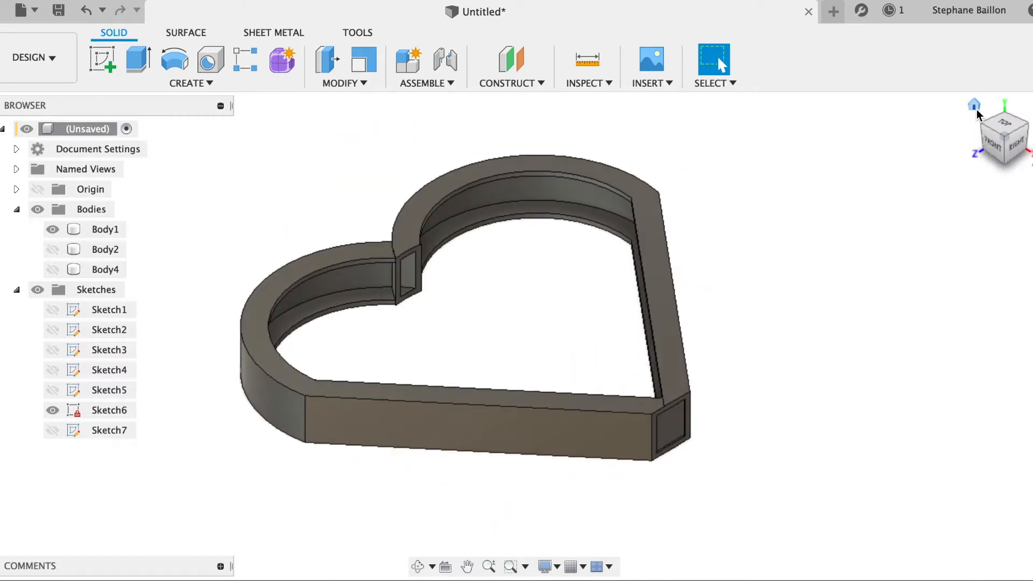
left_click(1015, 127)
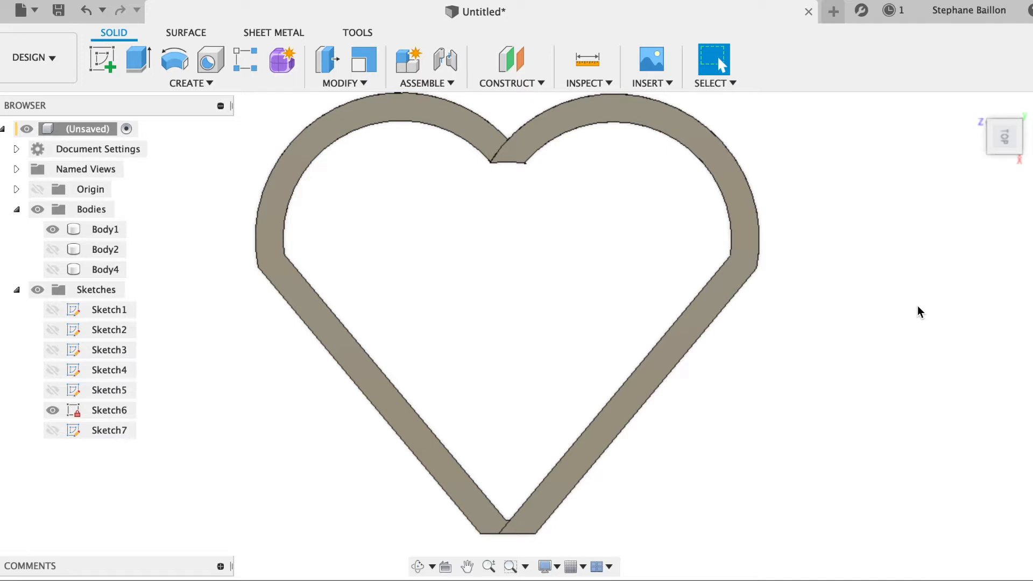
left_click(69, 414)
left_click(51, 411)
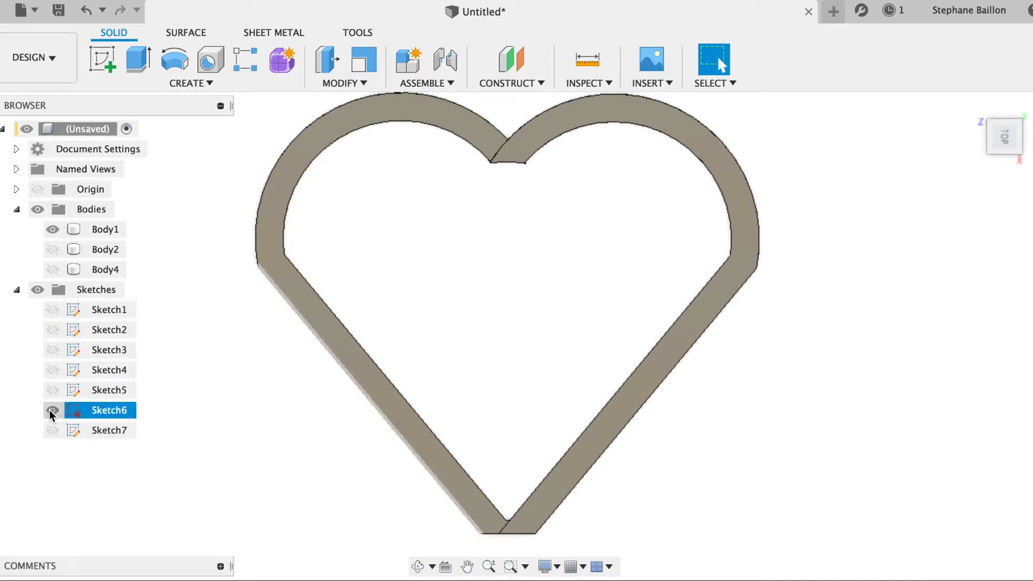
left_click(50, 410)
- Find the sketch with the full heart outline among the existing sketches and show it (Sketch2)
left_click(102, 430)
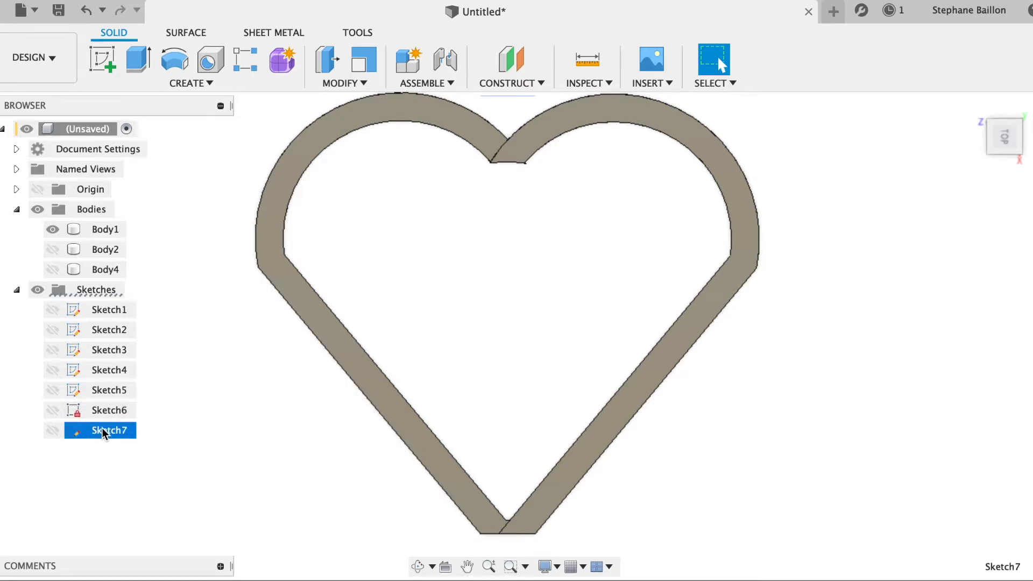
left_click(112, 317)
left_click(108, 331)
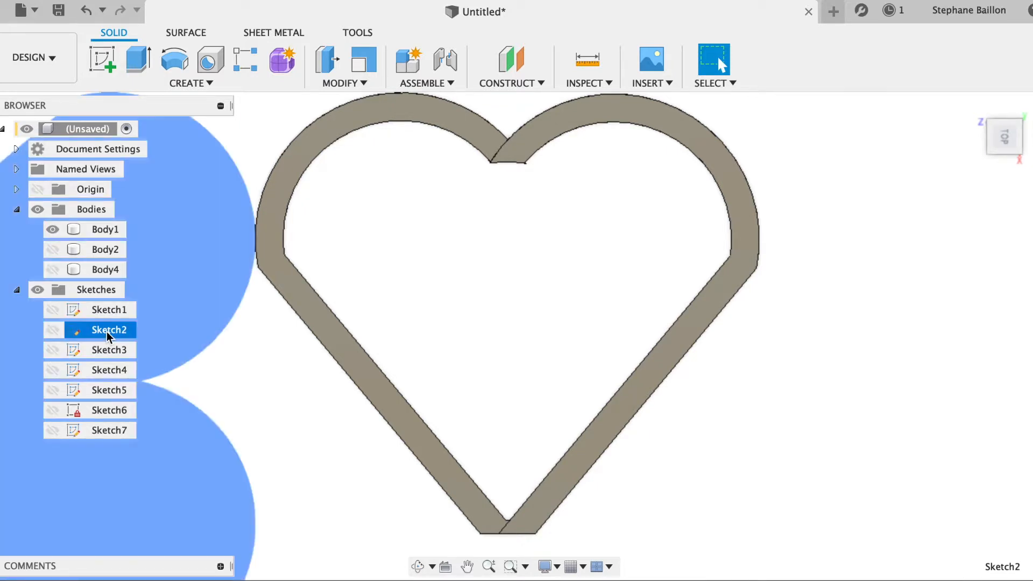
left_click(202, 310)
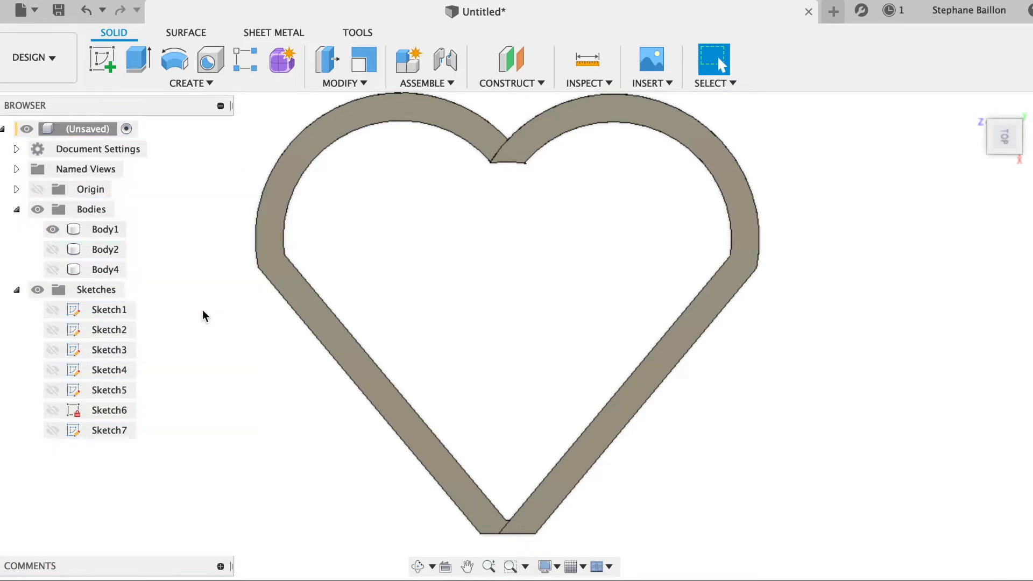
left_click(99, 330)
left_click(53, 332)
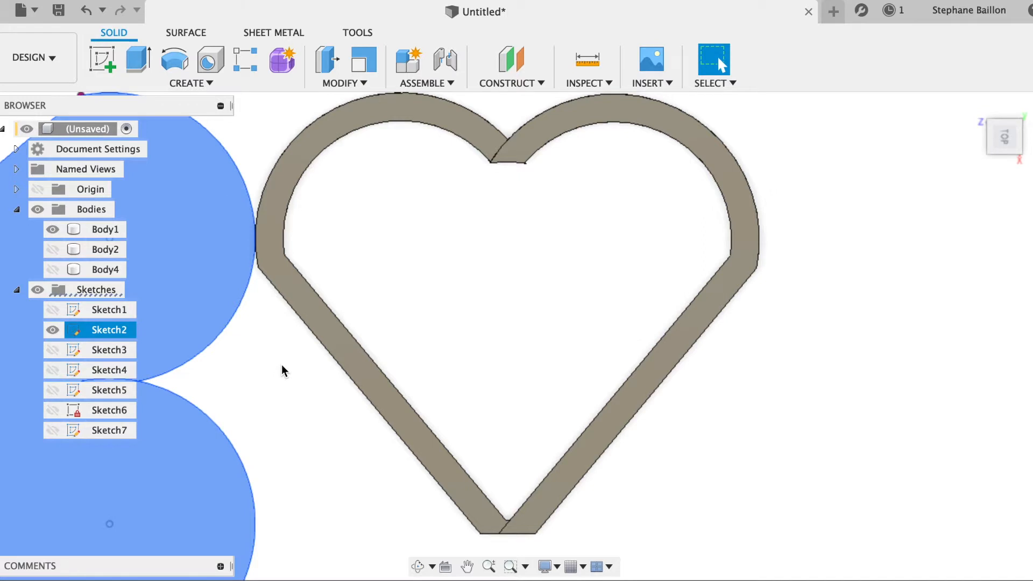
- Extrude Sketch2's closed heart profile 5 mm to one side as a new body
left_click(211, 288)
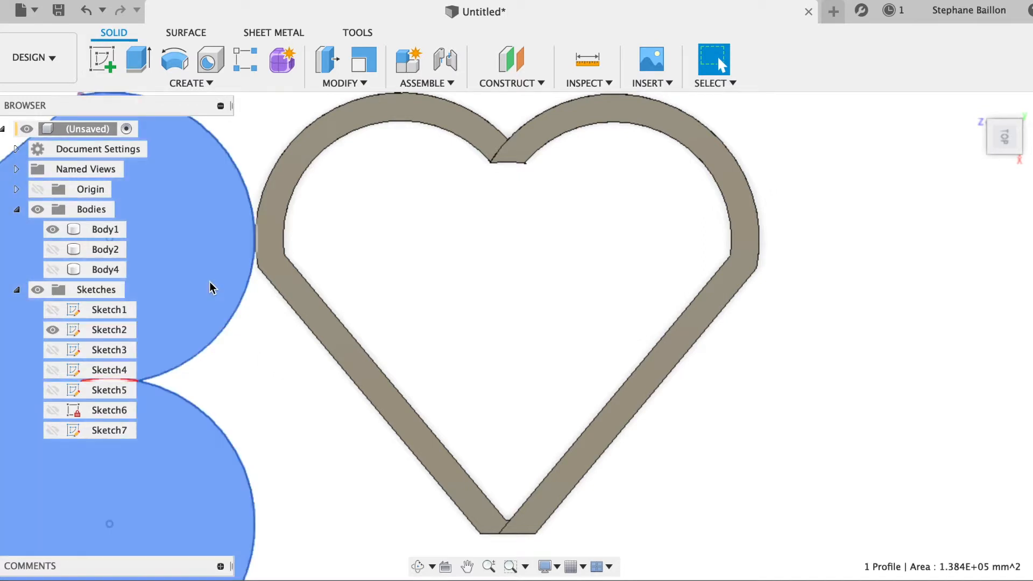
left_click(214, 284)
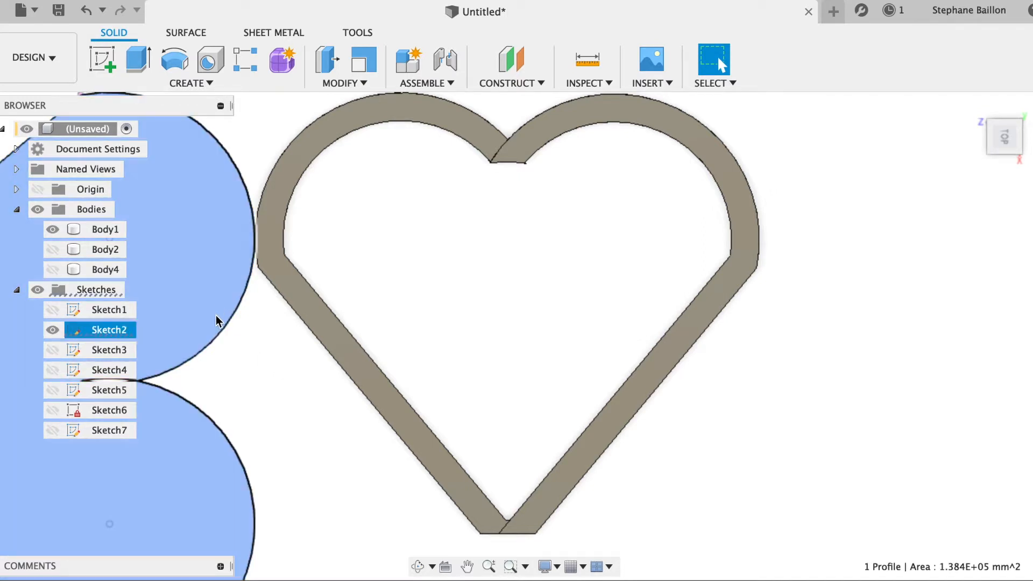
key("e")
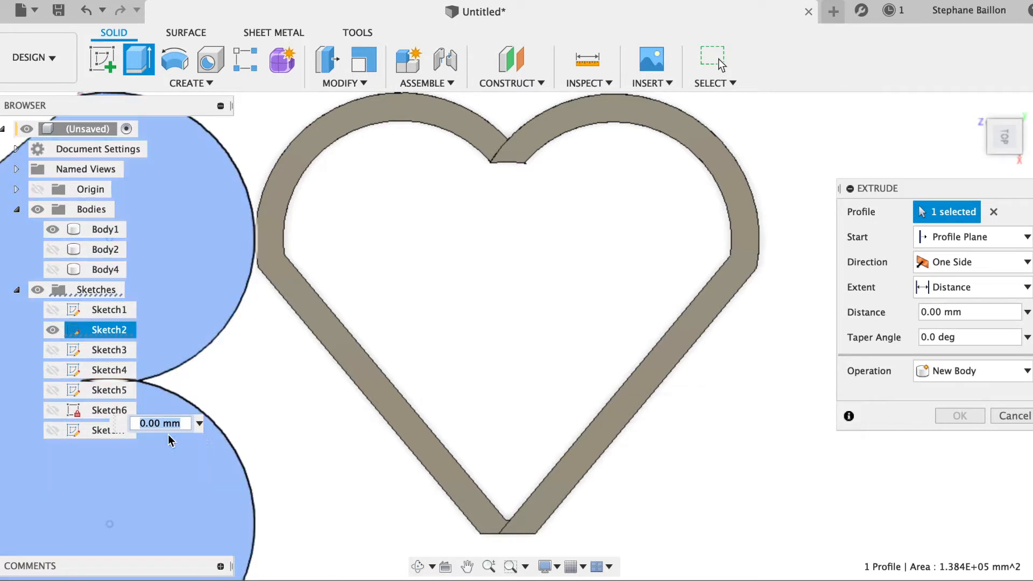
left_click(200, 424)
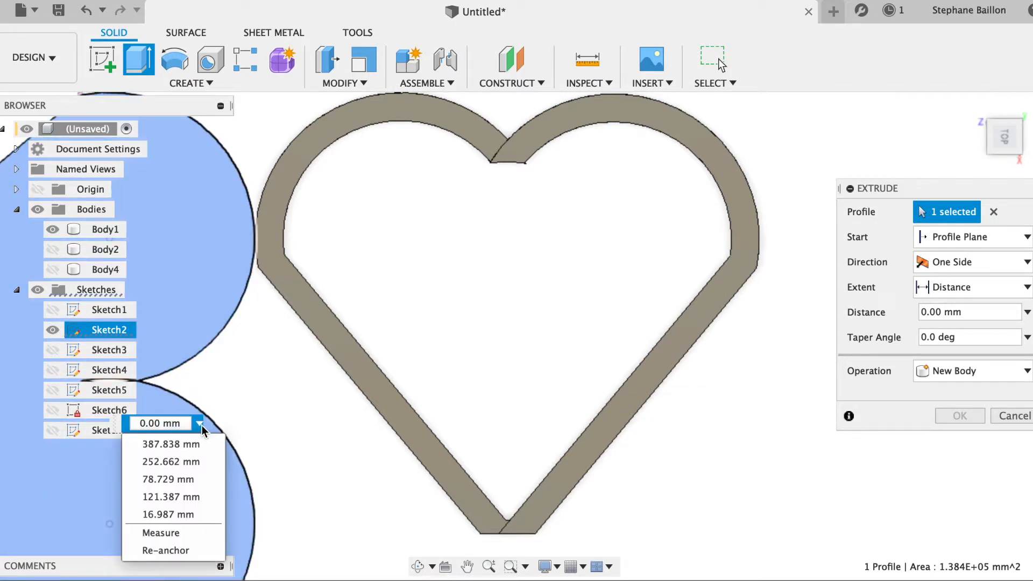
left_click(186, 423)
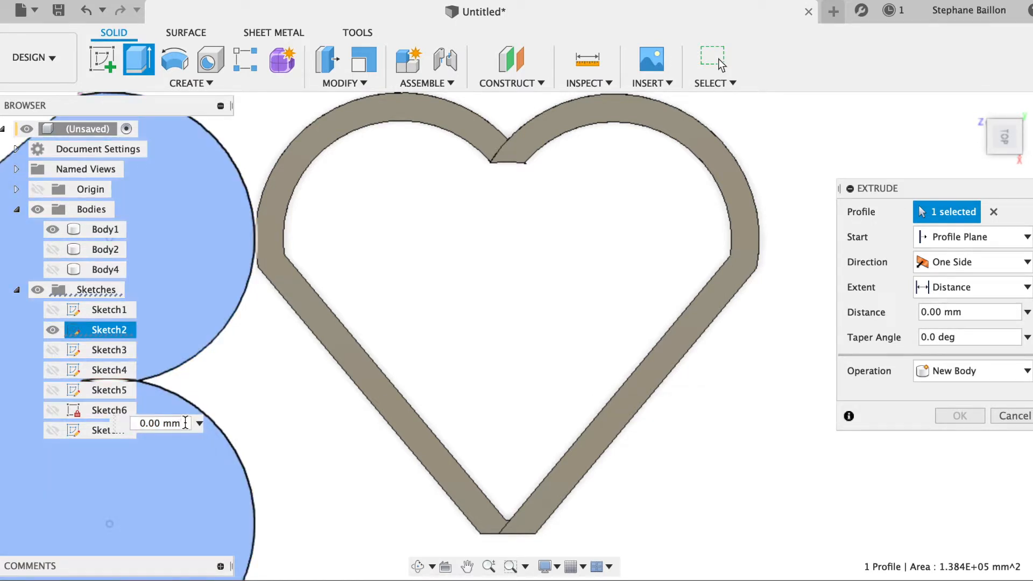
key("BackSpace")
key("BackSpace")
key("BackSpace")
key("BackSpace")
key("BackSpace")
key("BackSpace")
key("BackSpace")
type("5")
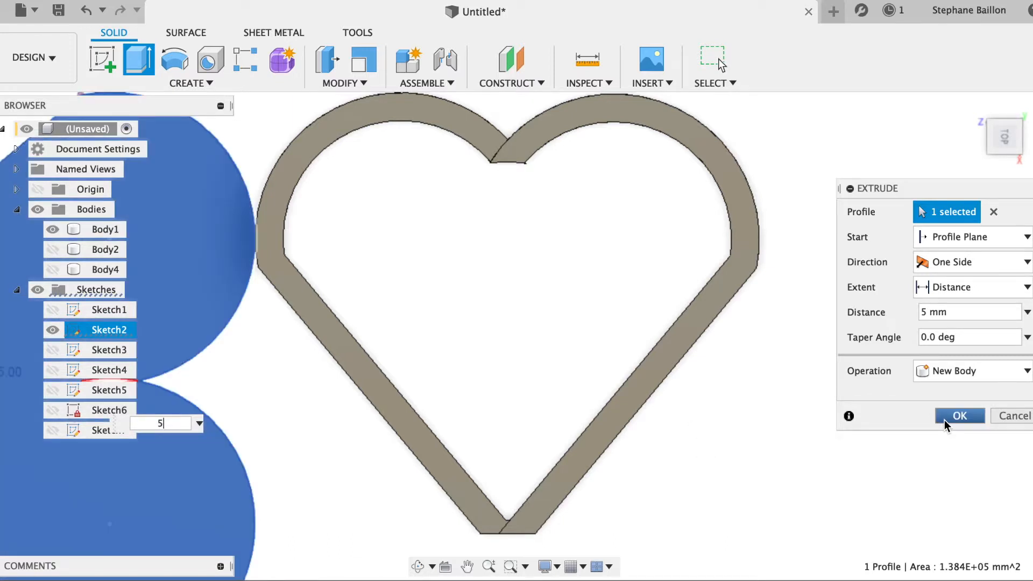
left_click(944, 420)
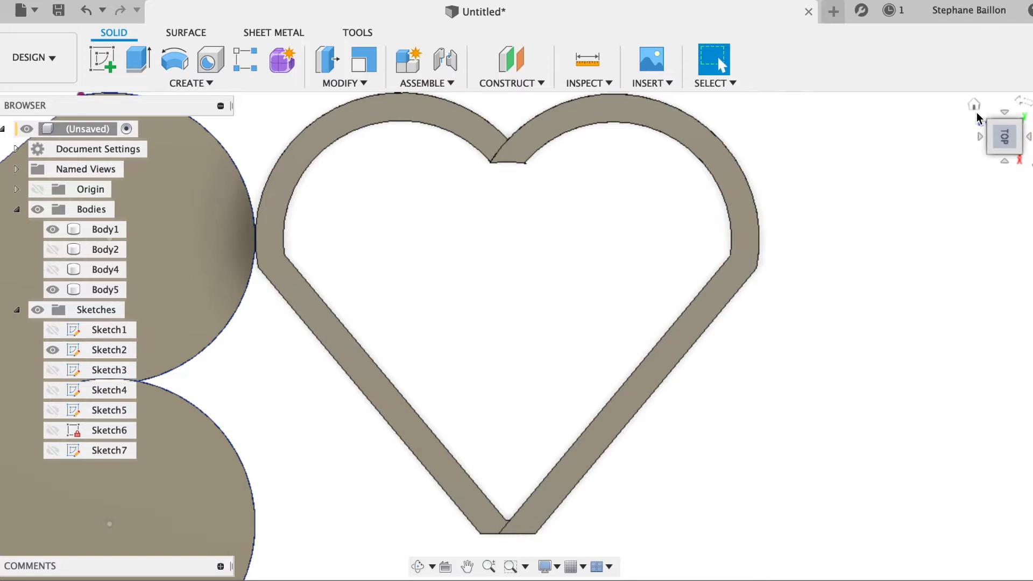
- Rotate the solid heart plate 90 degrees about Z to match the frame's orientation, and hide Sketch2
left_click(975, 106)
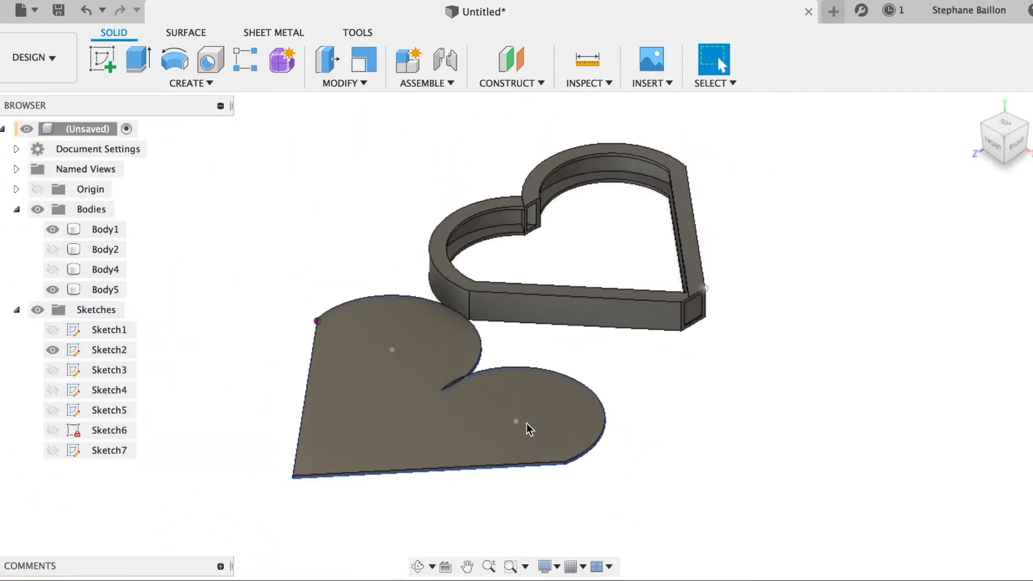
left_click(494, 458)
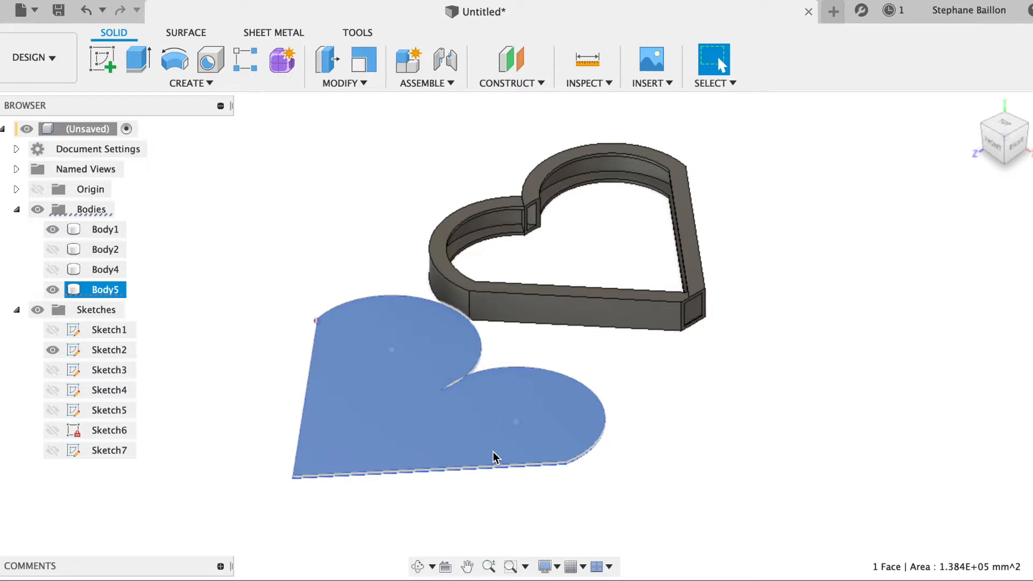
left_click(1008, 125)
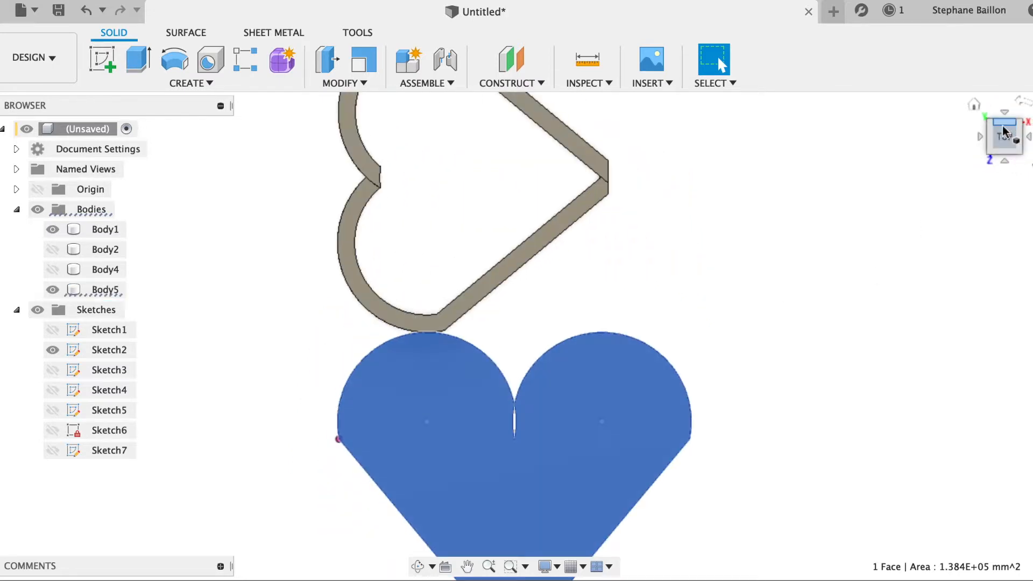
left_click(1028, 102)
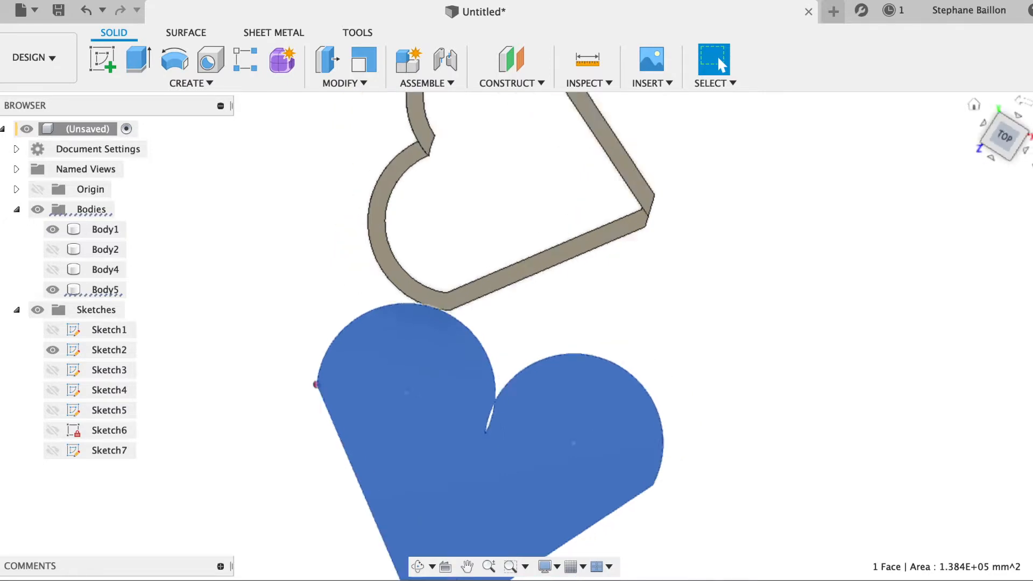
left_click(309, 348)
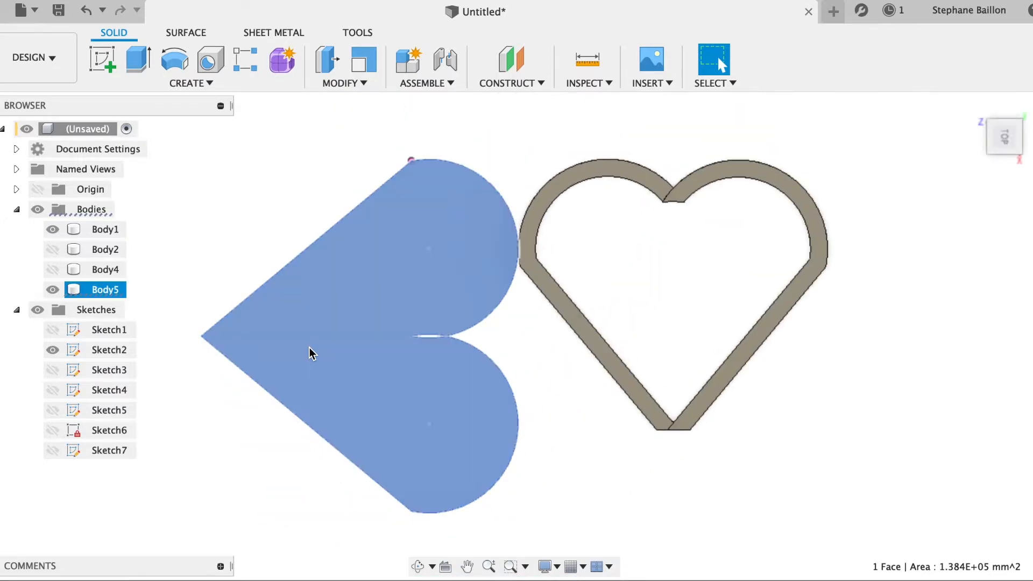
left_click(111, 292)
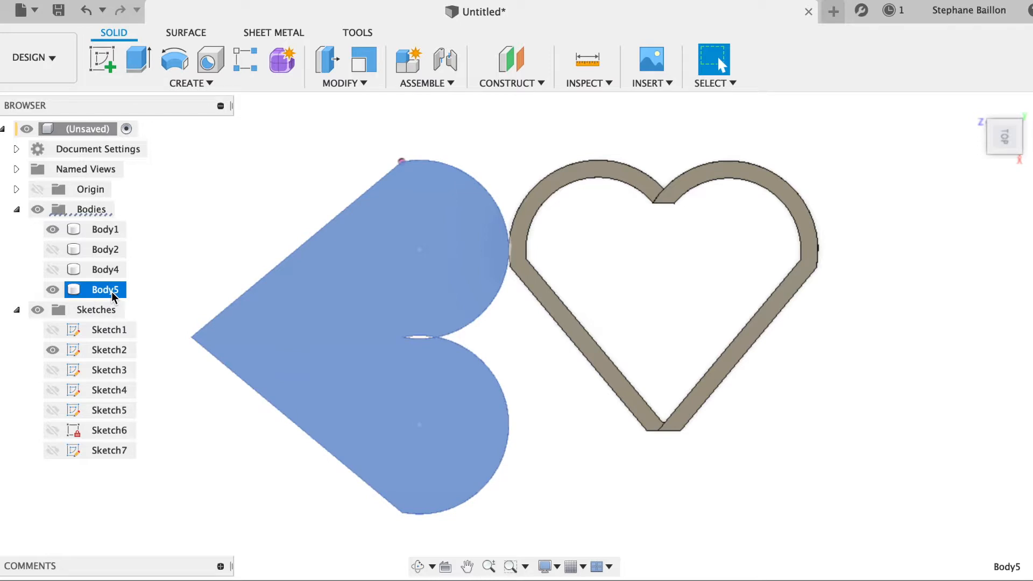
key("m")
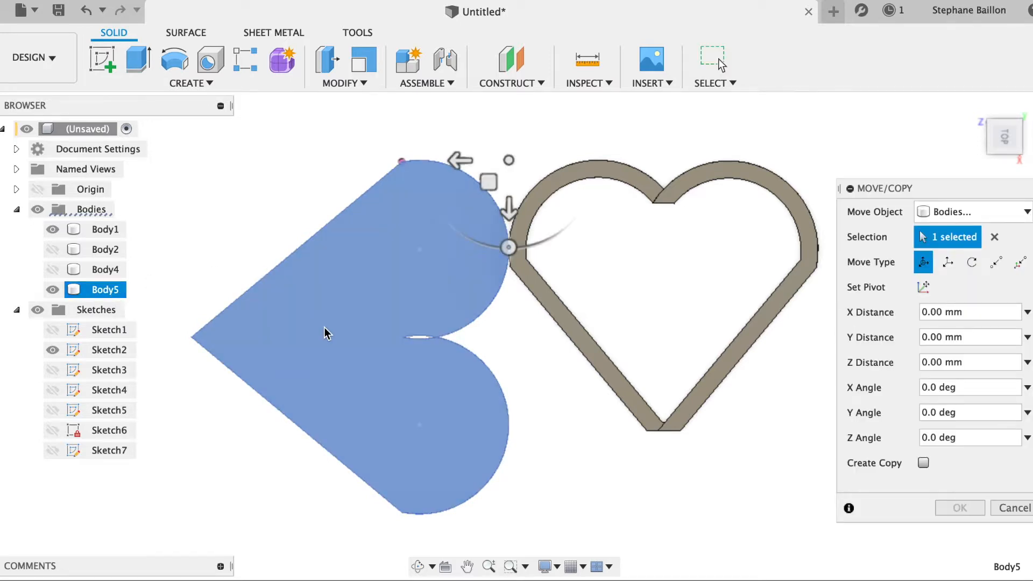
left_click(398, 310)
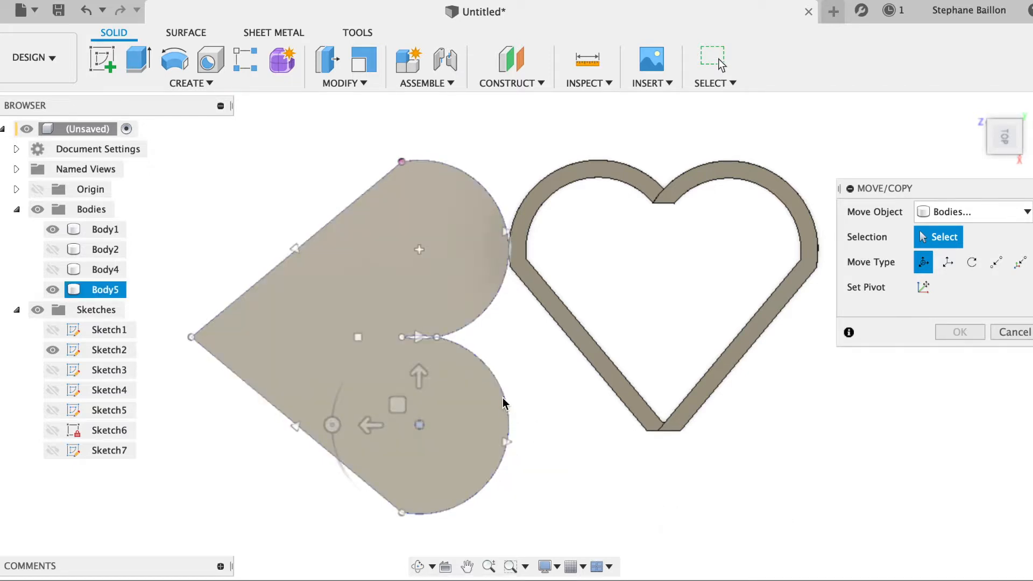
left_click(503, 399)
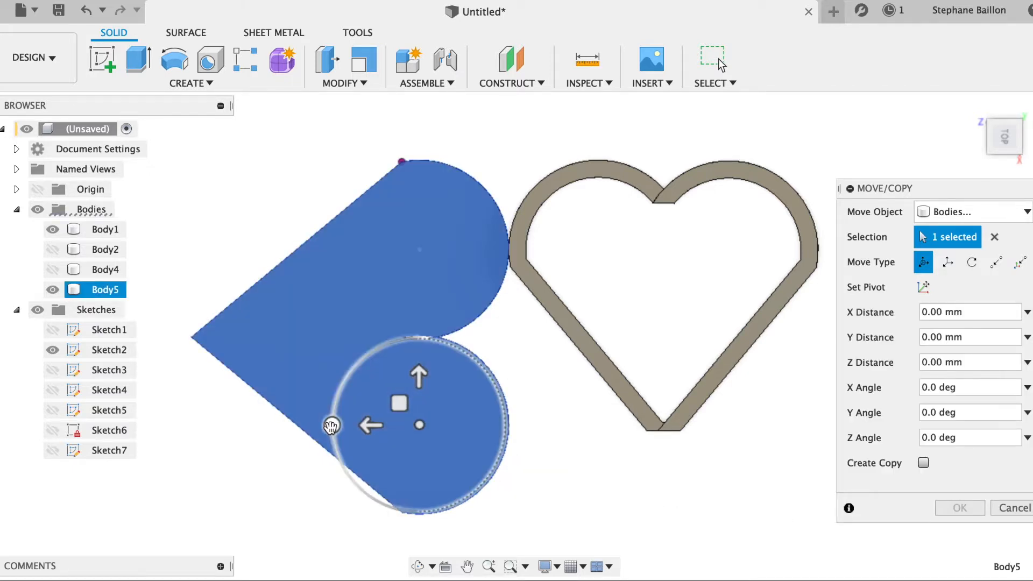
left_click(332, 426)
left_click_drag(332, 429, 421, 482)
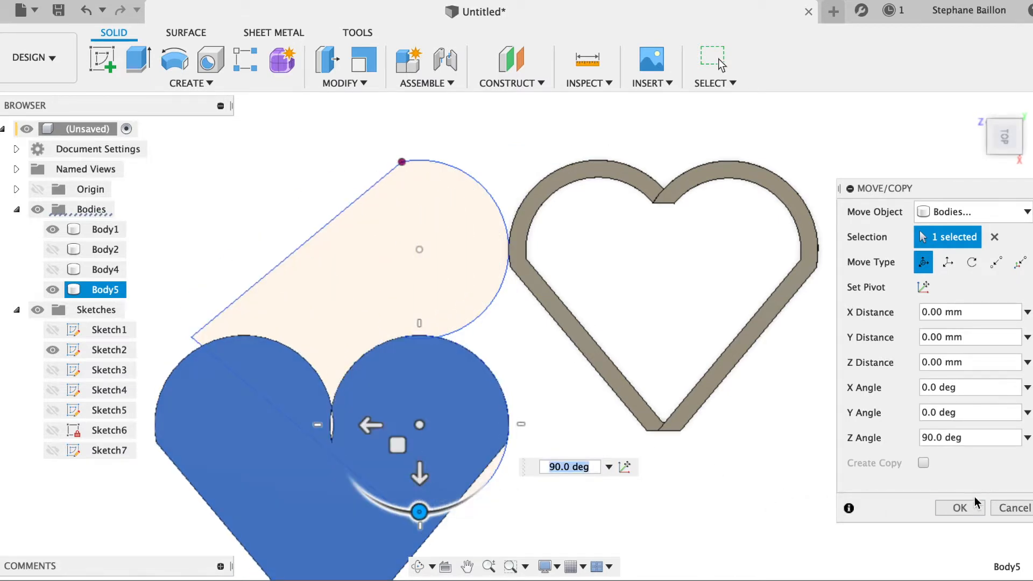
left_click(53, 350)
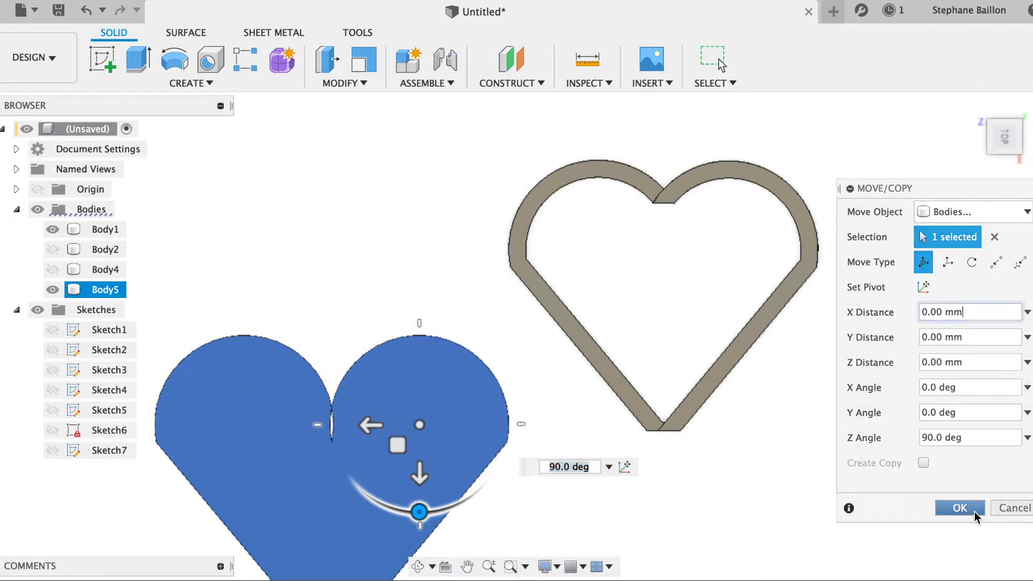
left_click(974, 511)
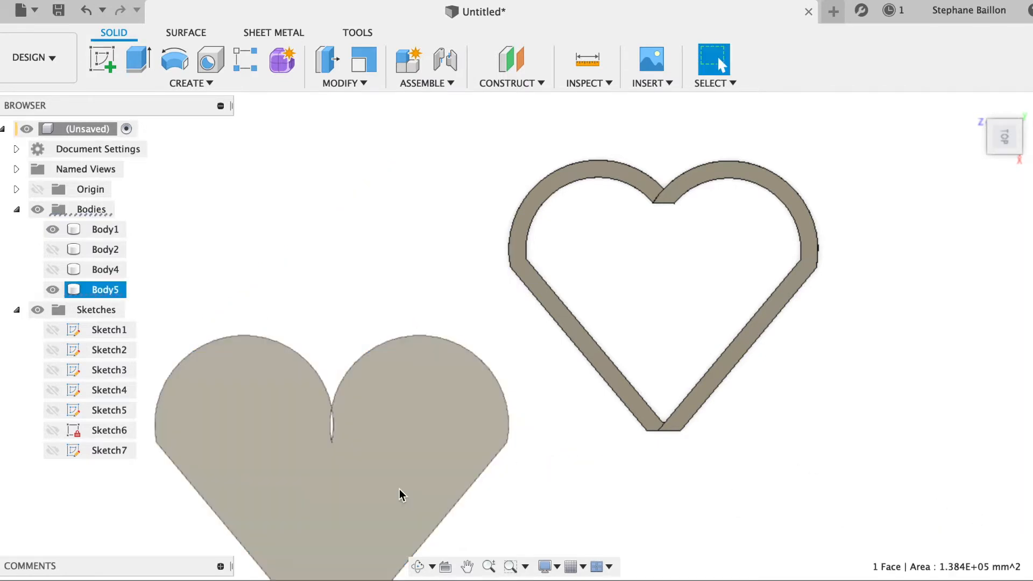
- Try to move the heart plate body over the frame, about 257 mm along X and about -468 mm along Y
left_click(399, 489)
key("m")
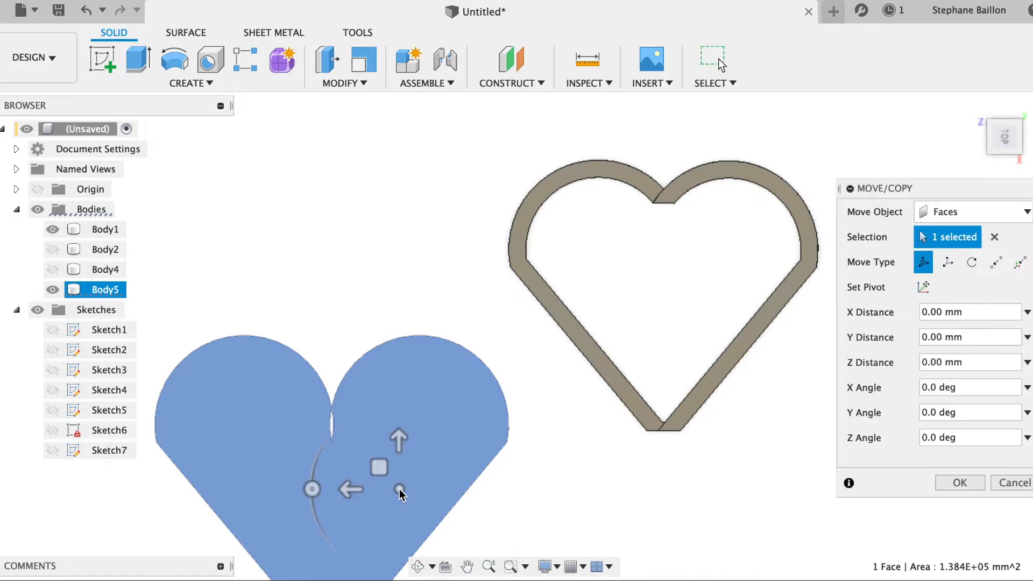
left_click(401, 439)
left_click_drag(402, 441, 412, 289)
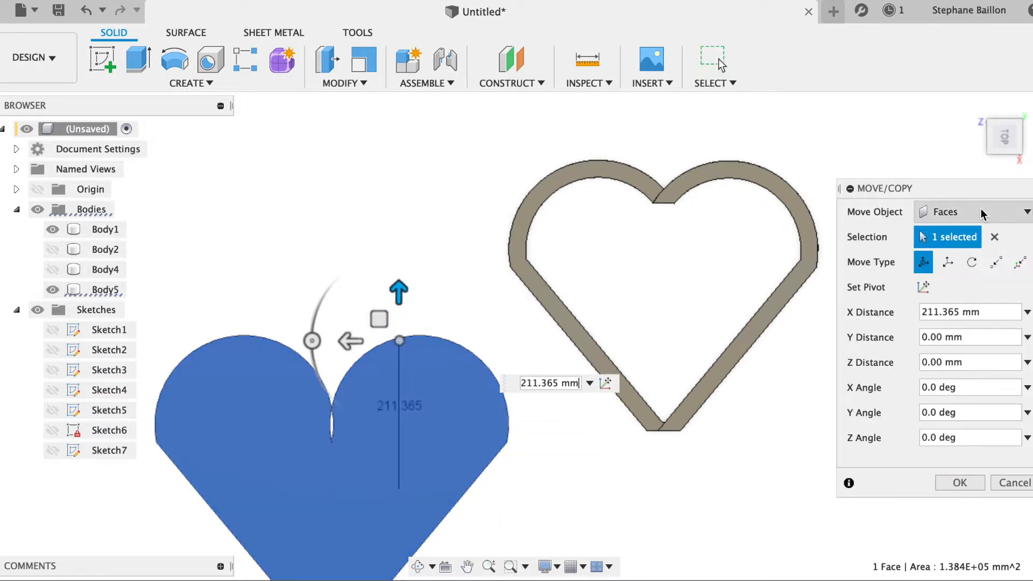
left_click(980, 210)
left_click(955, 250)
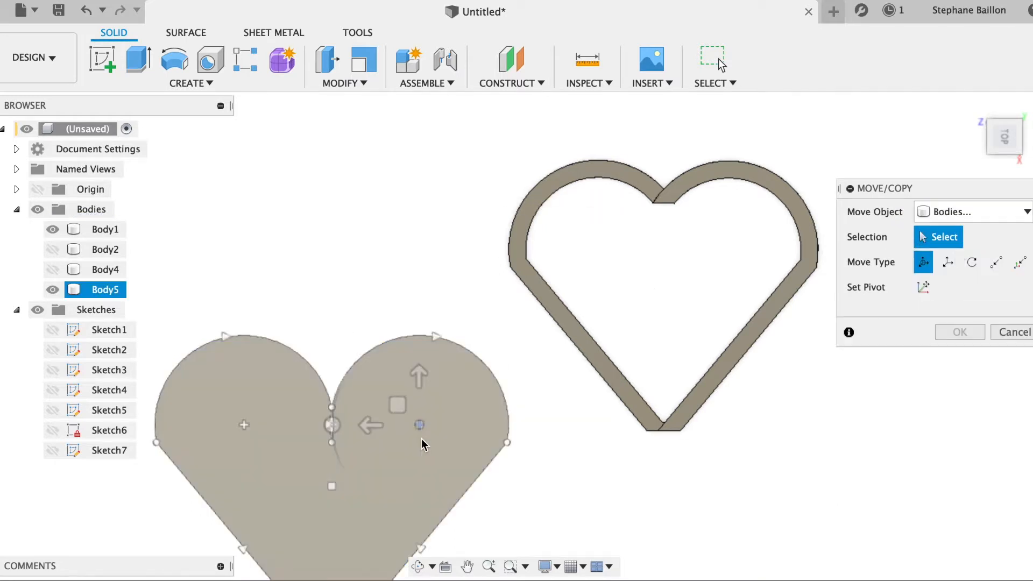
left_click(421, 438)
left_click_drag(419, 375, 416, 199)
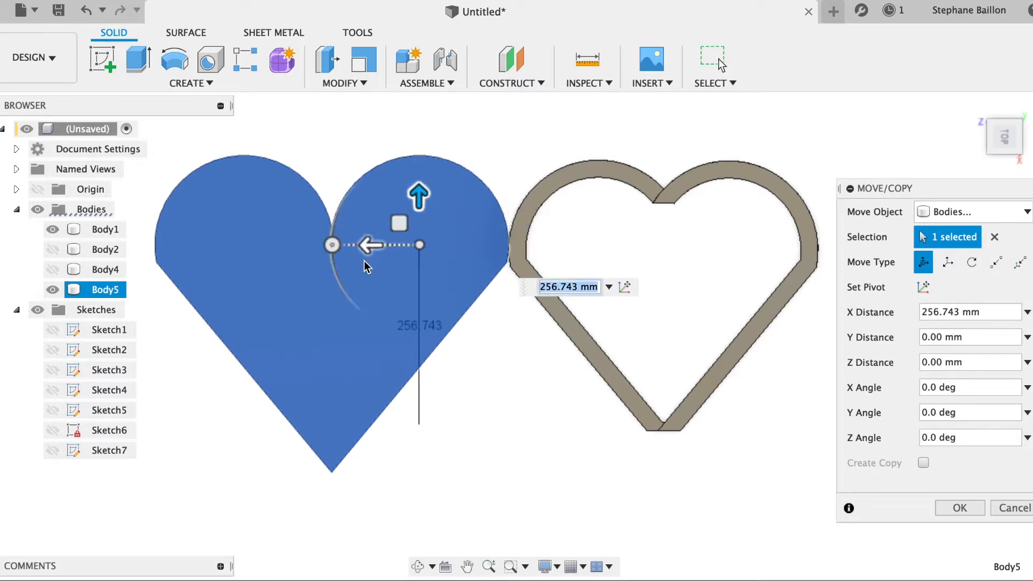
left_click_drag(371, 245, 698, 331)
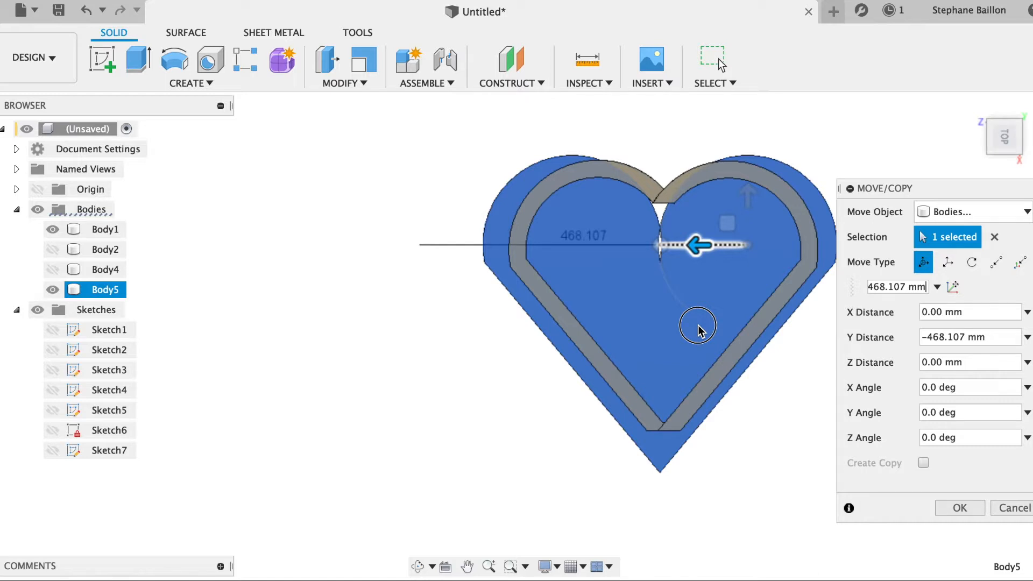
left_click_drag(698, 329, 698, 329)
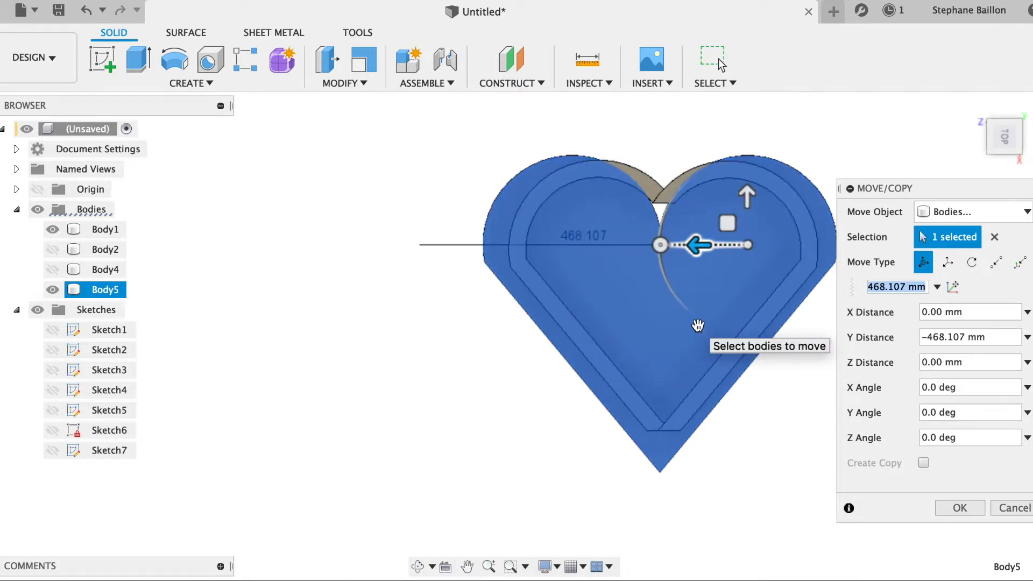
left_click(1010, 508)
- Delete the solid heart plate body (Body5) despite its references in the timeline
left_click(433, 407)
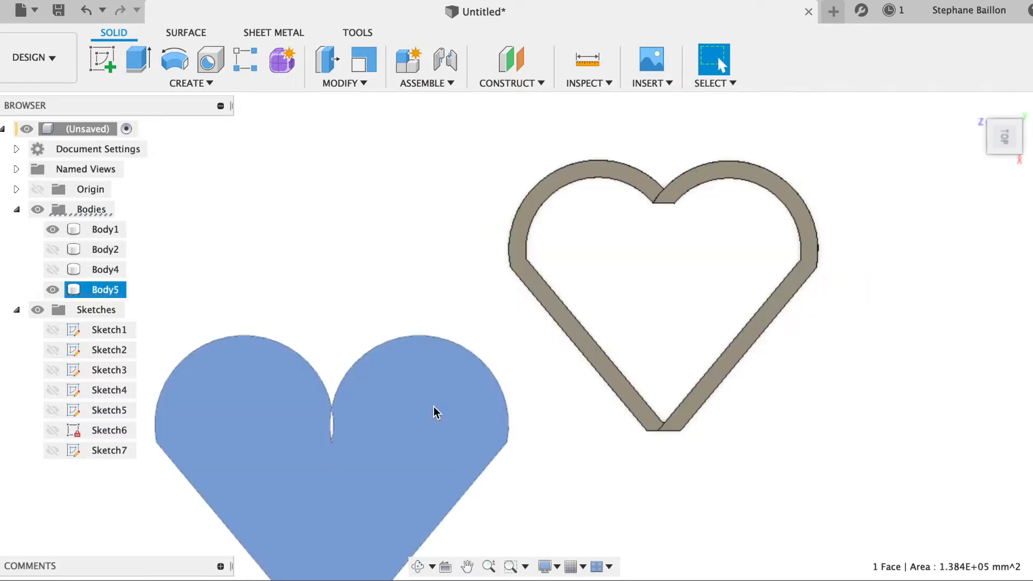
right_click(434, 406)
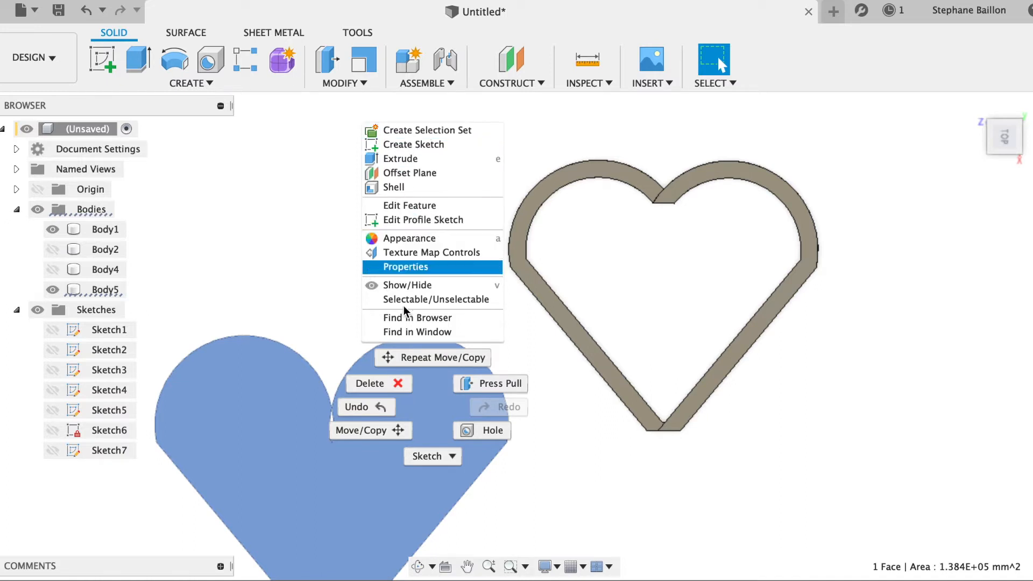
left_click(382, 384)
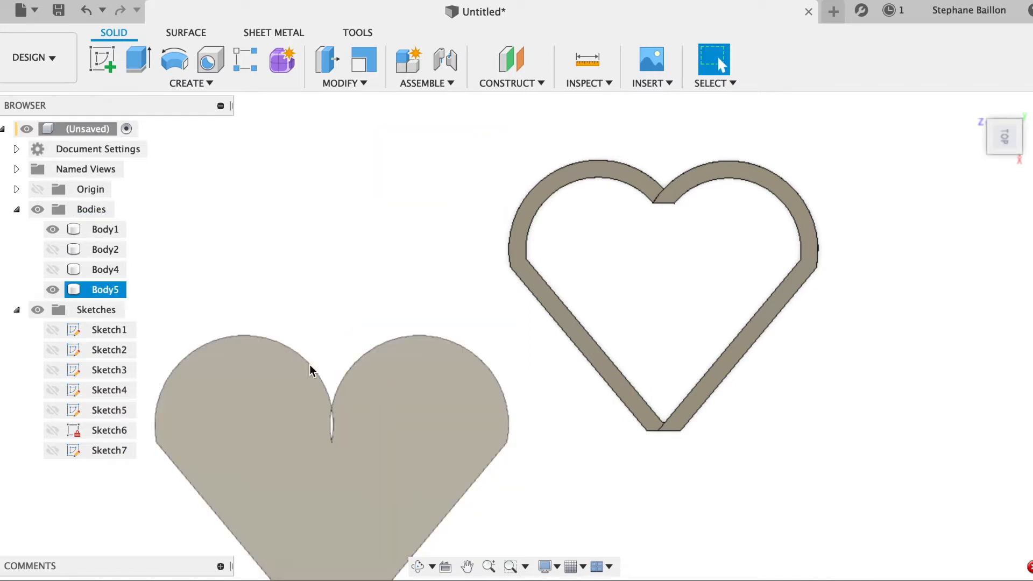
left_click(115, 290)
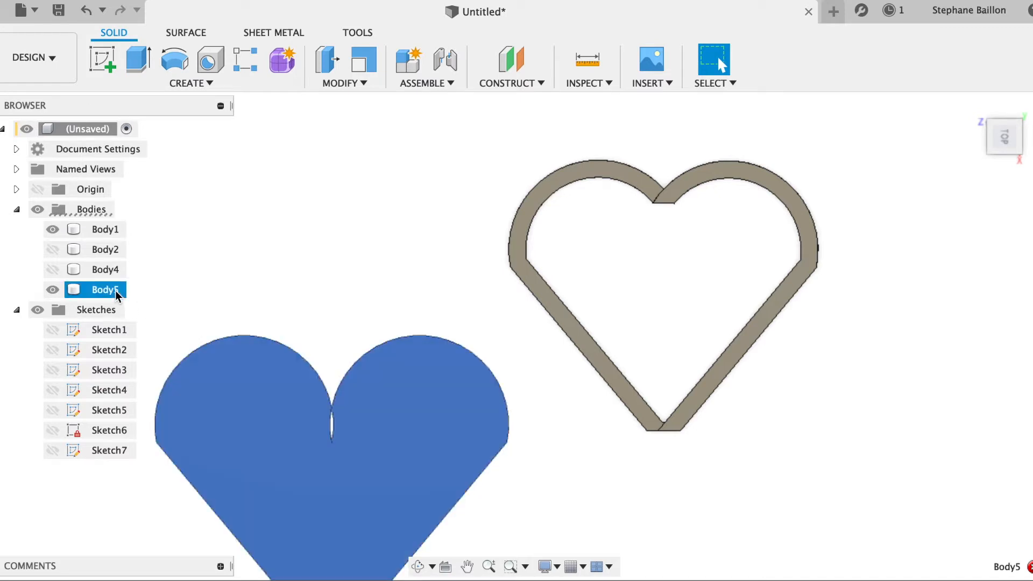
right_click(115, 291)
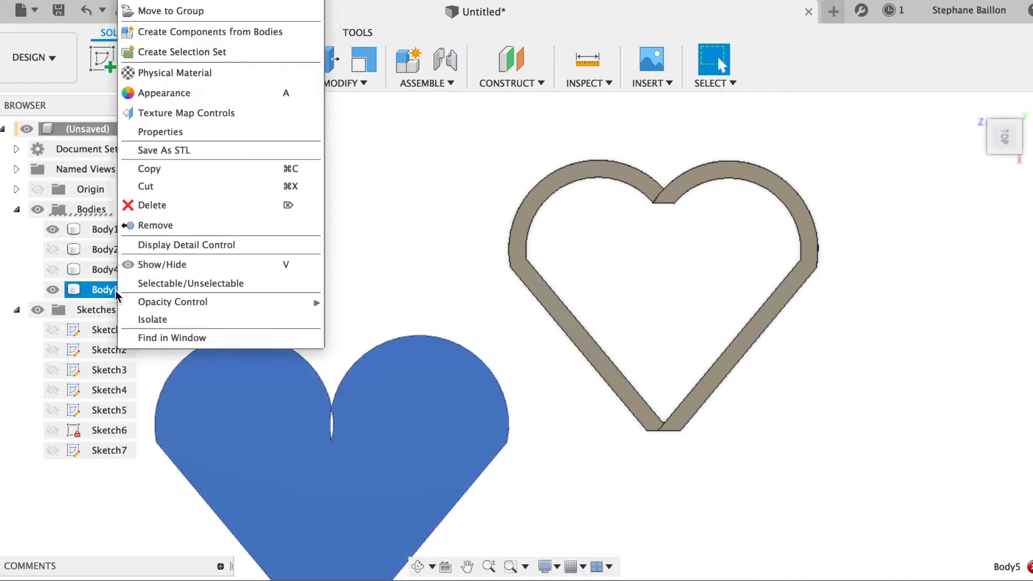
left_click(163, 208)
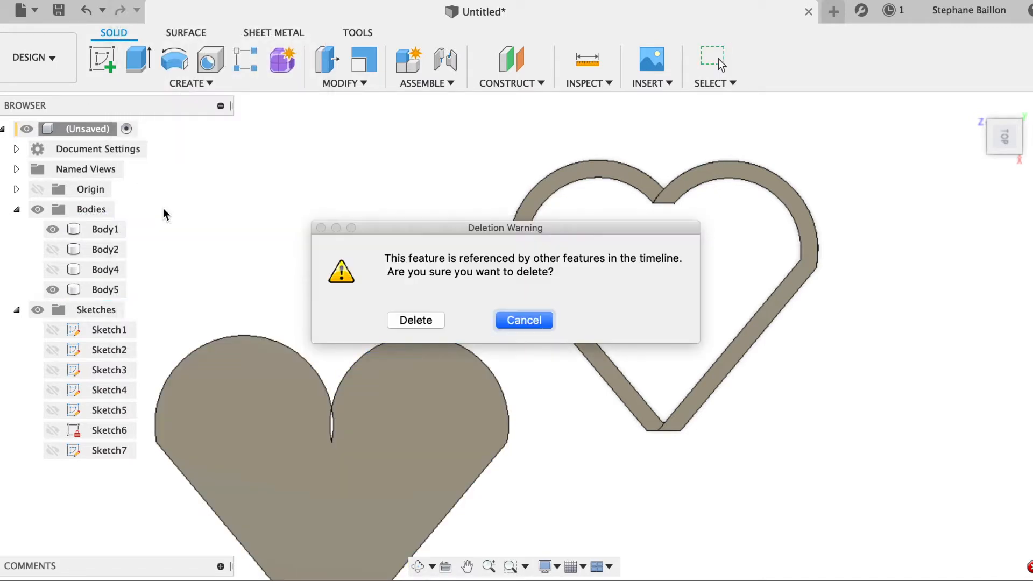
left_click(429, 321)
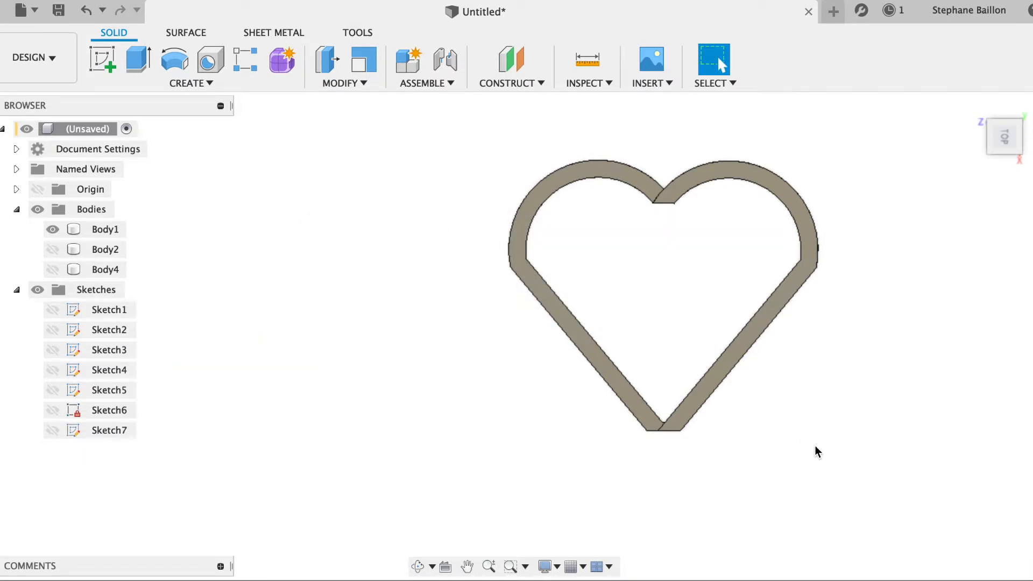
- Create a new sketch on a plane parallel to the heart frame's top for retracing its outline
left_click(128, 81)
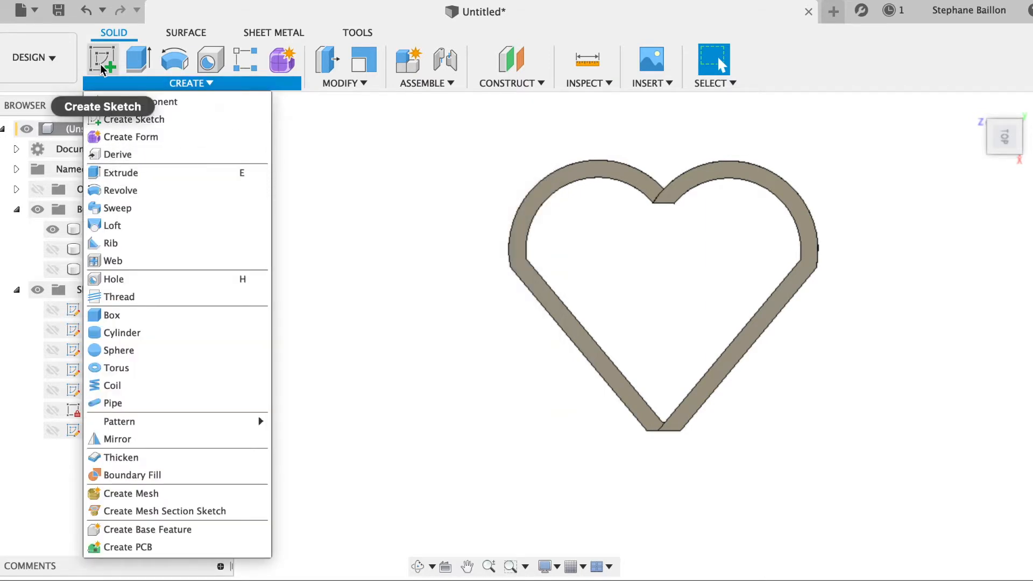
left_click(103, 65)
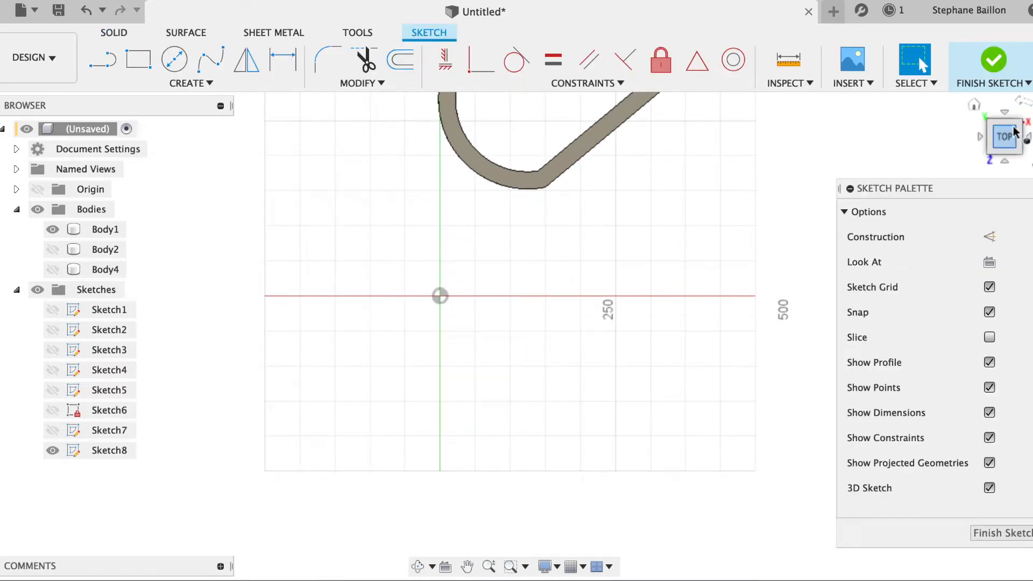
left_click(1026, 104)
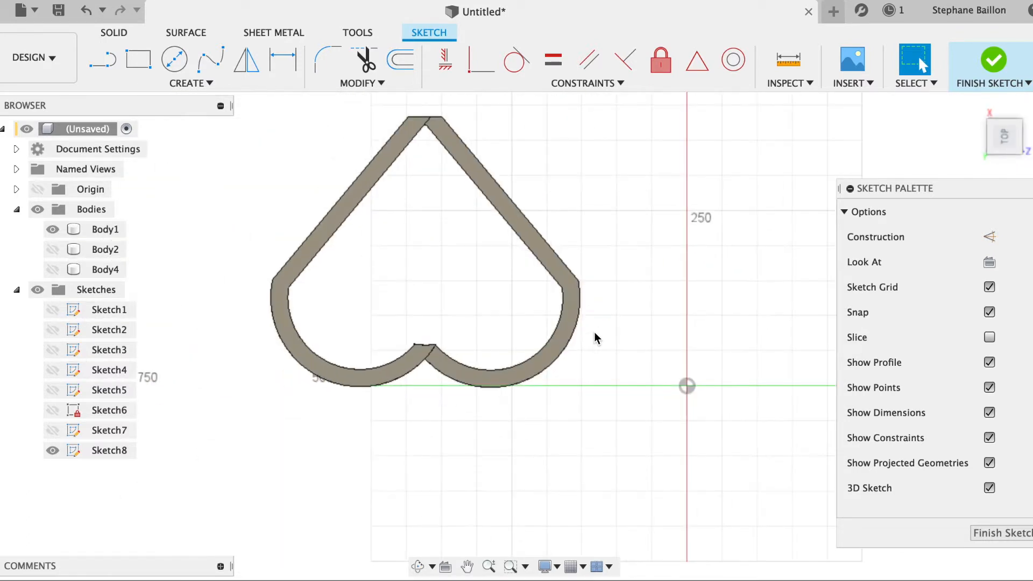
- Draw a 3-point arc along the outer edge of the frame's first lobe, from its side corner to the notch between the lobes
left_click(207, 84)
mouse_move(145, 161)
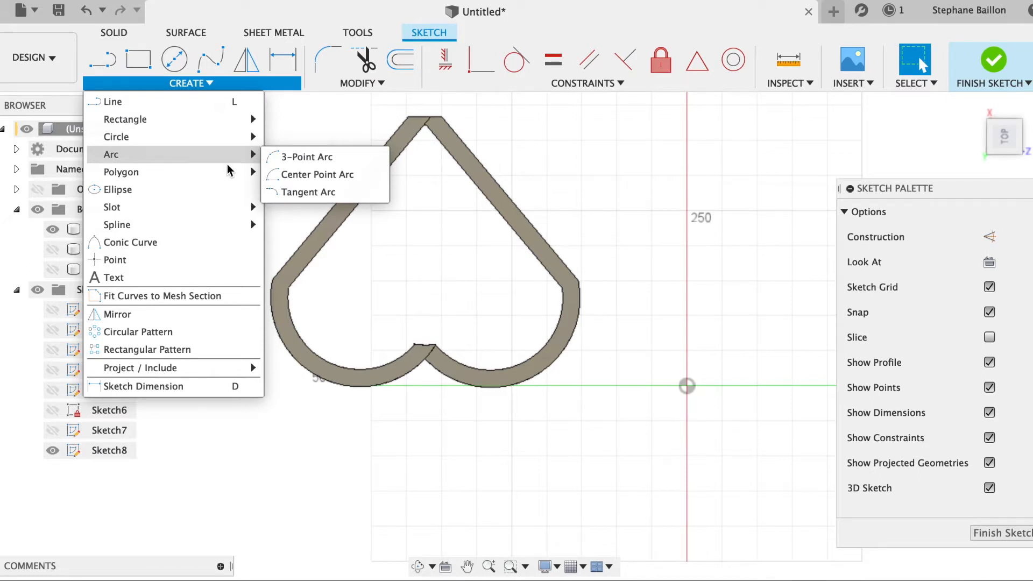
left_click(296, 163)
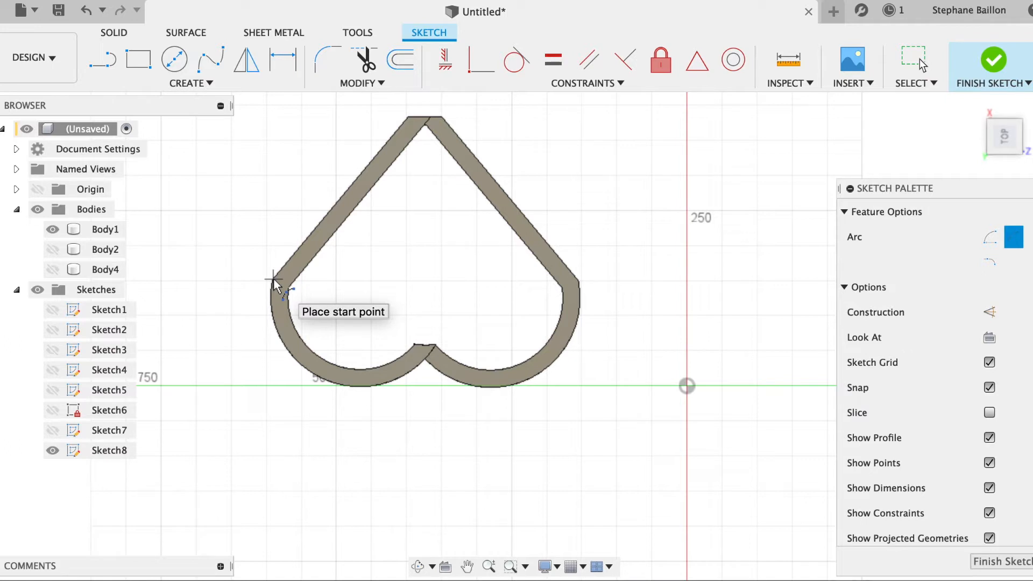
left_click(274, 279)
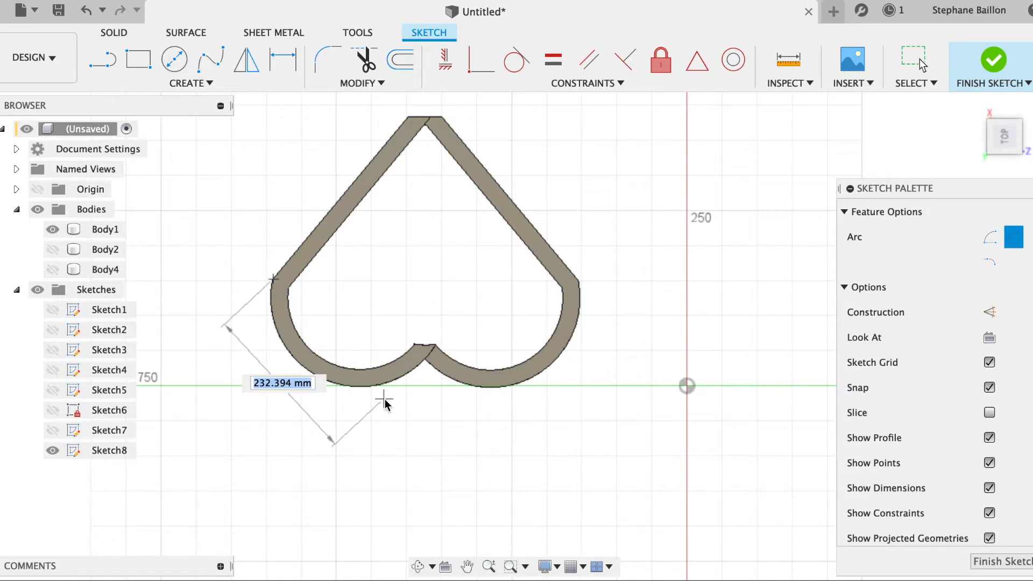
left_click(426, 360)
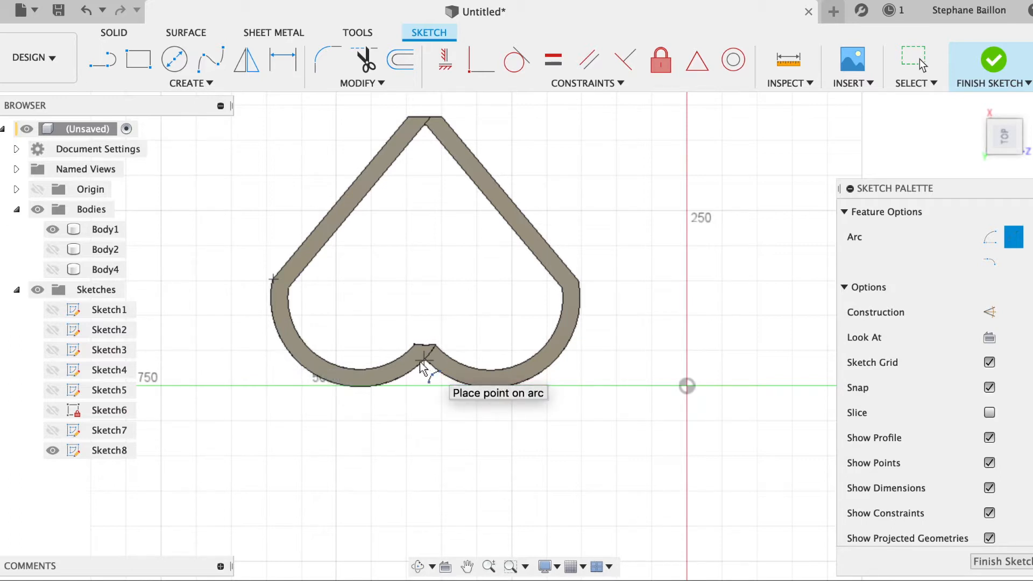
left_click(318, 380)
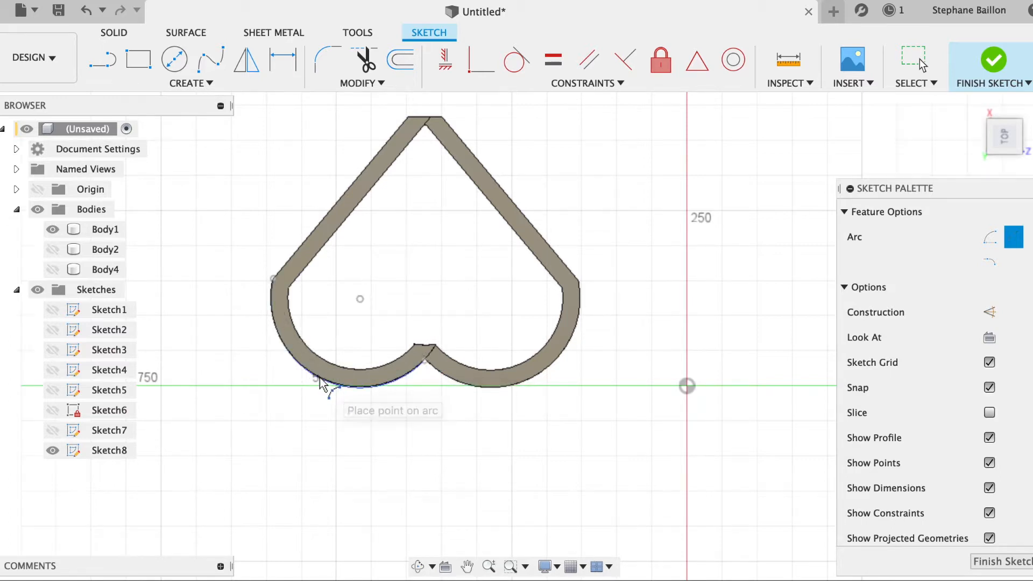
- Draw a 3-point arc along the outer edge of the frame's second lobe, from the notch to its side corner
left_click(424, 360)
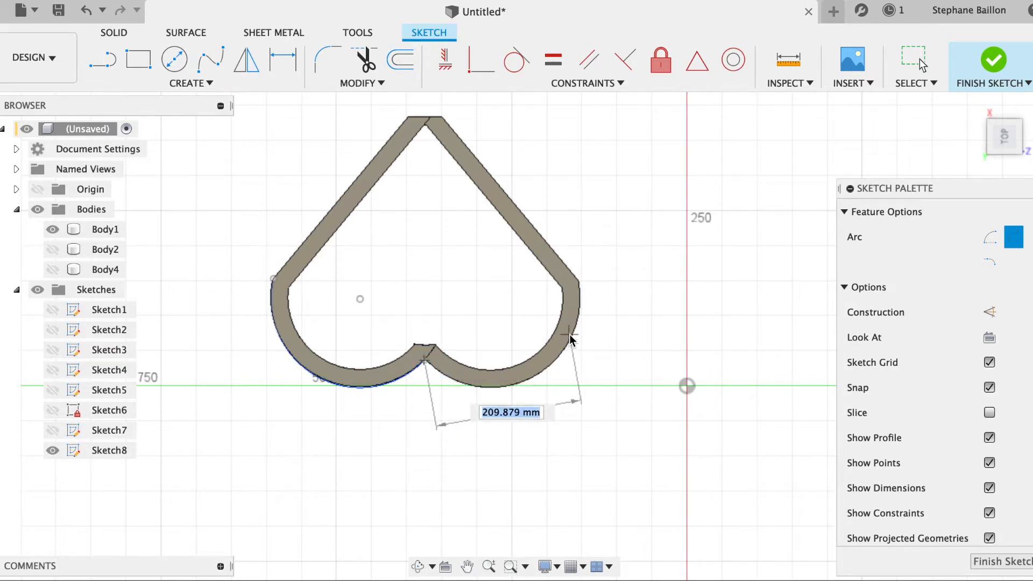
left_click(579, 283)
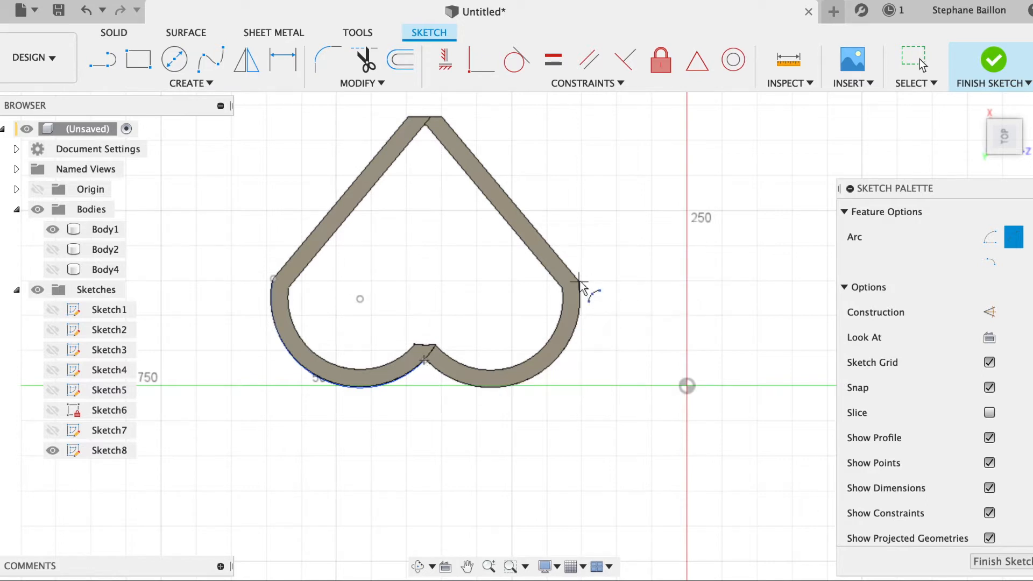
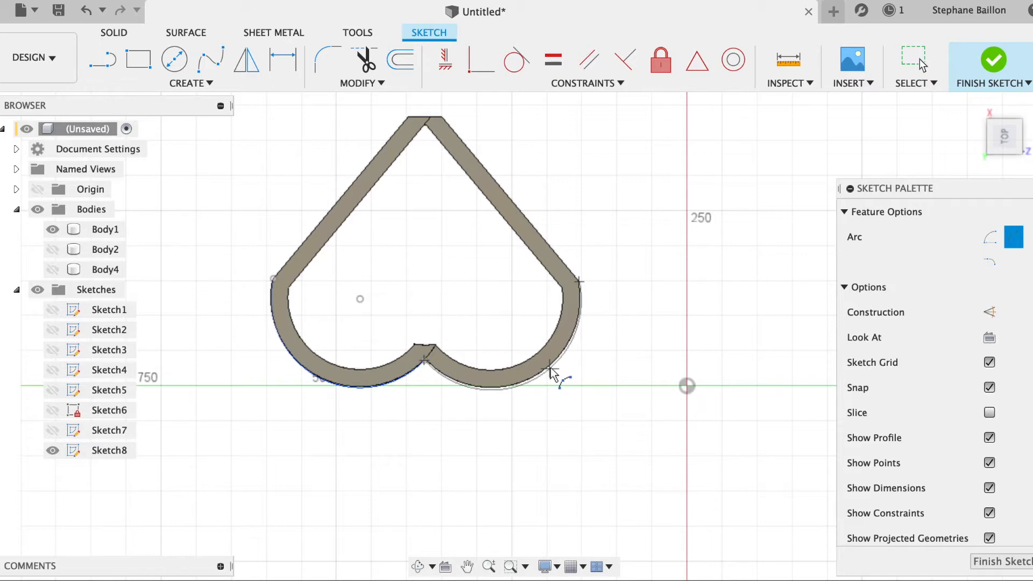
left_click(550, 369)
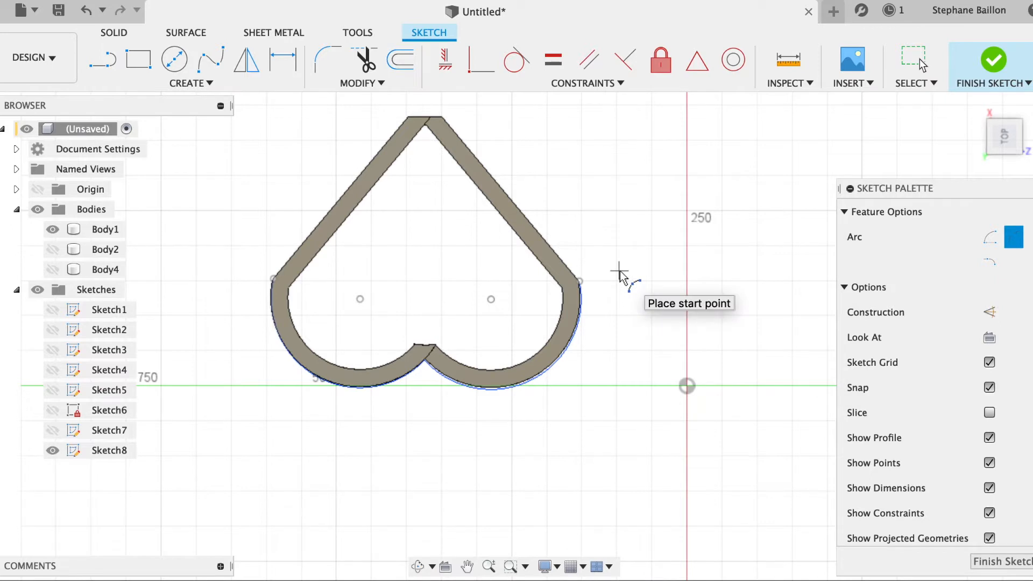
scroll(620, 272, "up", 3)
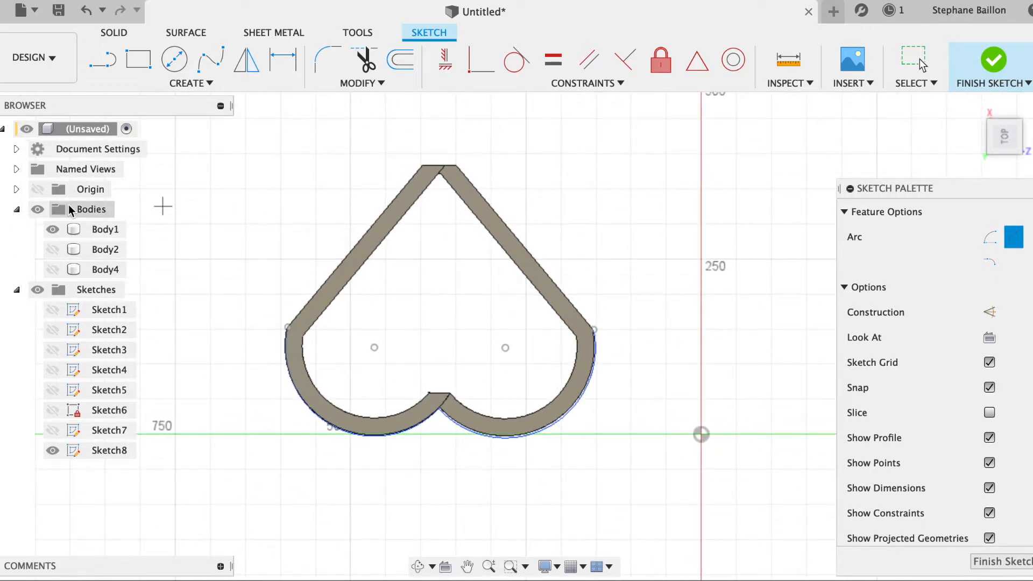
- Close the outline with lines along the first side (about 302 mm), the flat tip (about 47 mm) and the second side, finishing the sketch
left_click(103, 61)
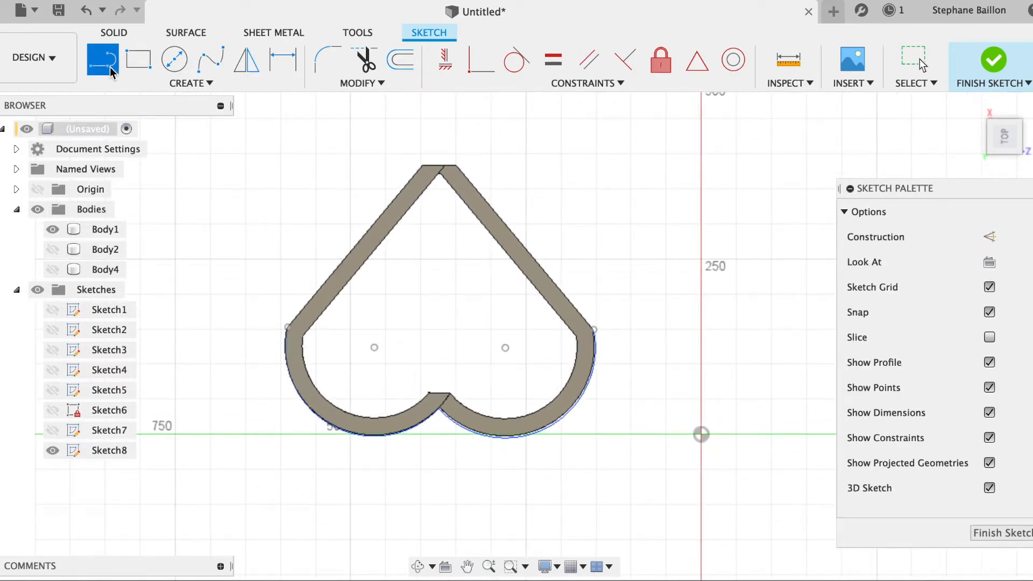
left_click(289, 327)
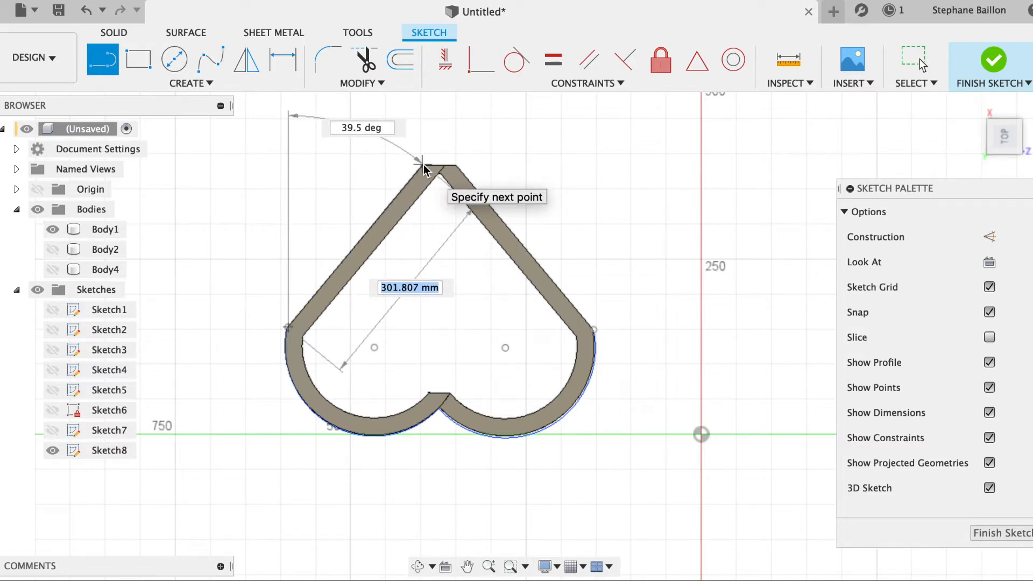
left_click(423, 165)
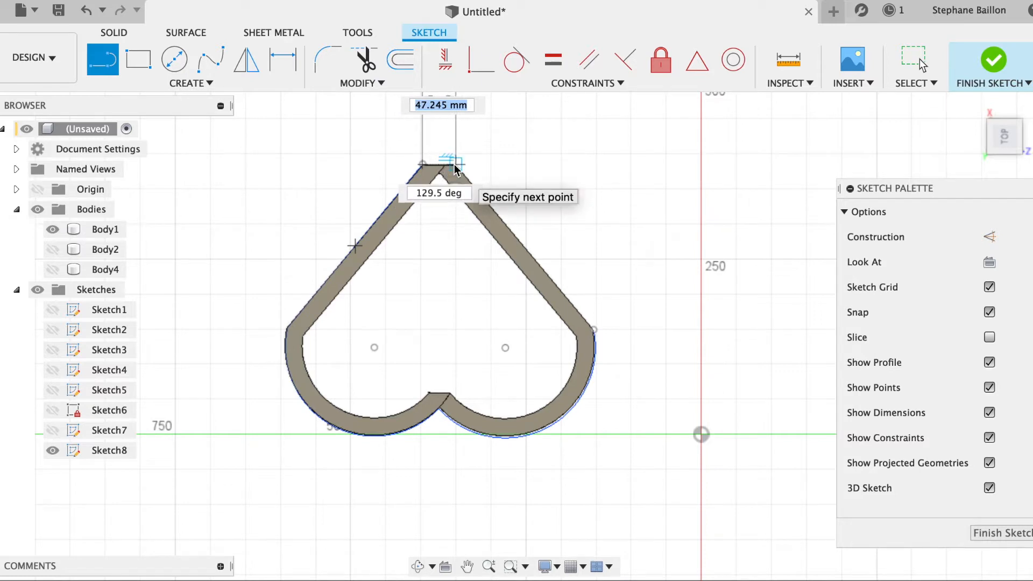
left_click(456, 165)
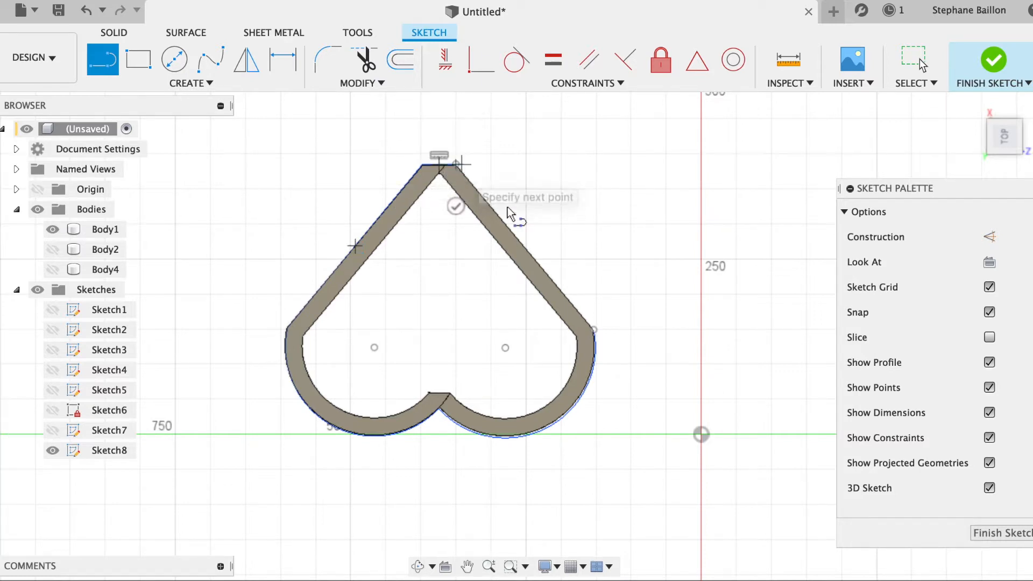
left_click(599, 334)
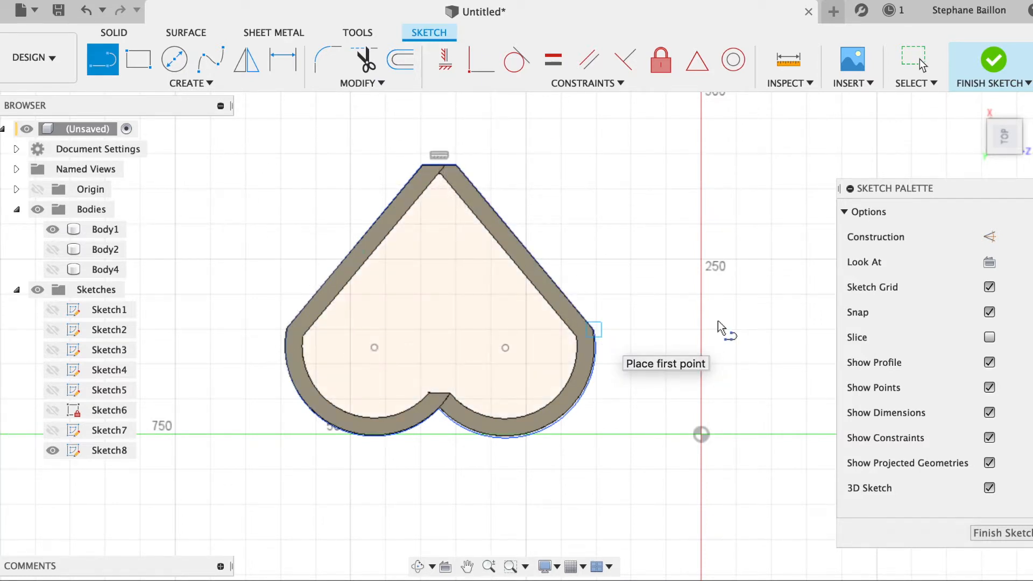
left_click(1002, 533)
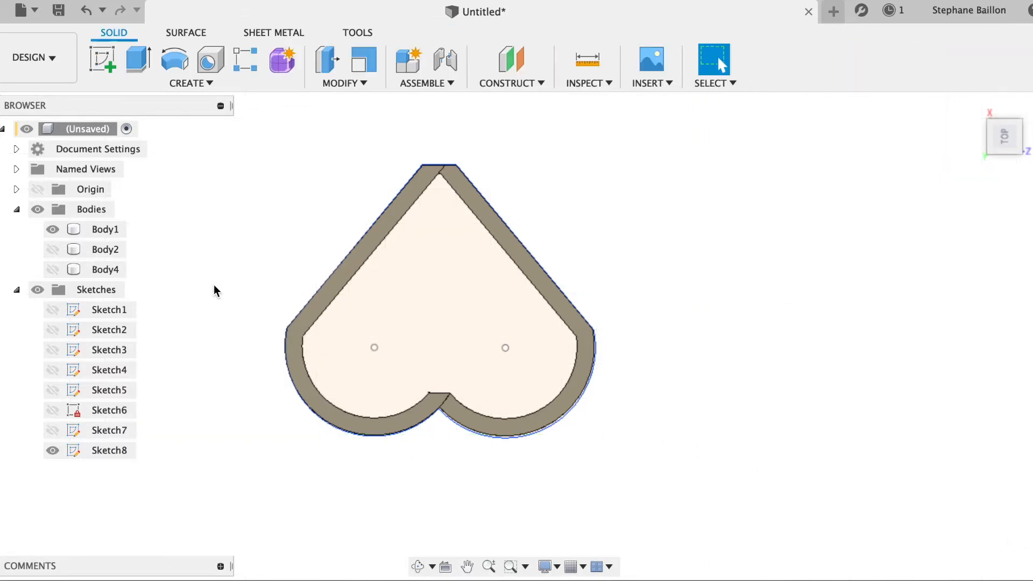
- Hide the frame body and extrude the closed heart profile 5 mm as a new body
left_click(52, 230)
left_click(483, 300)
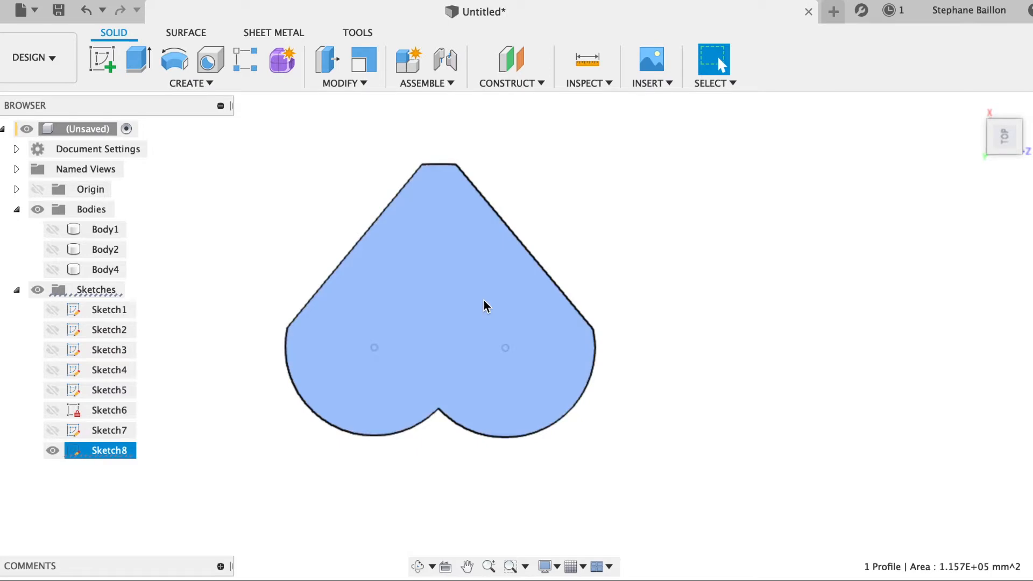
key("e")
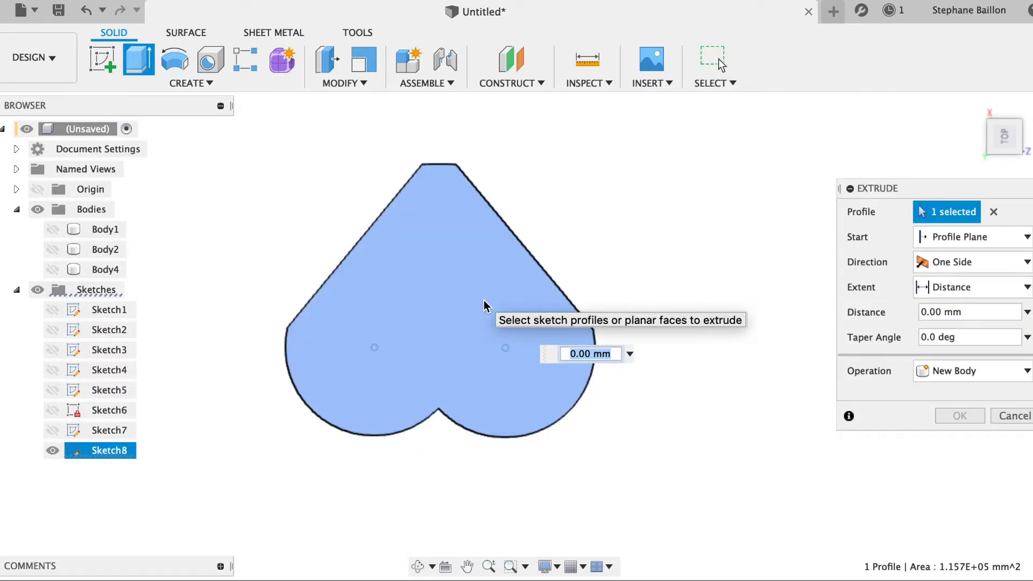
left_click(631, 354)
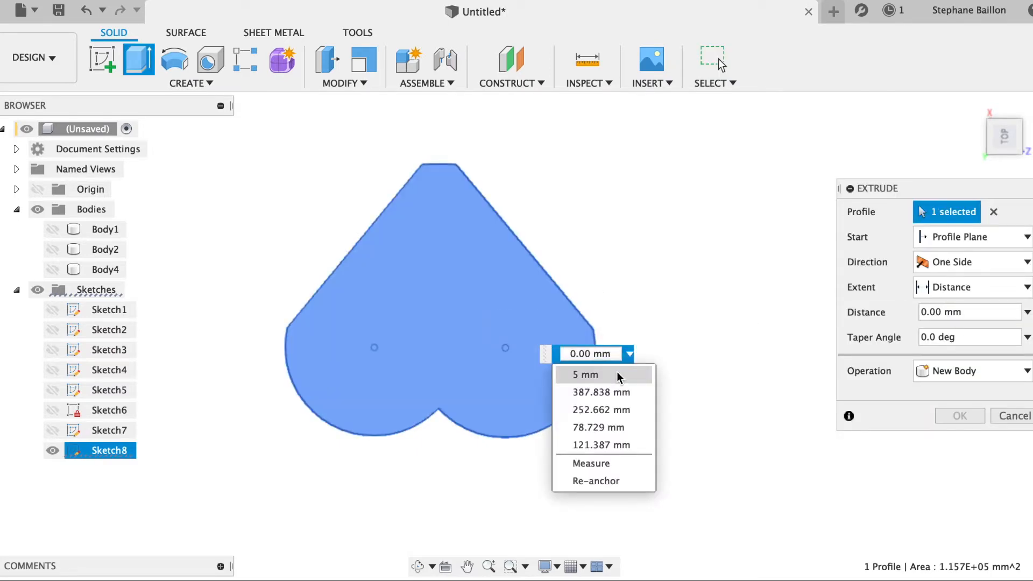
left_click(617, 373)
left_click(948, 413)
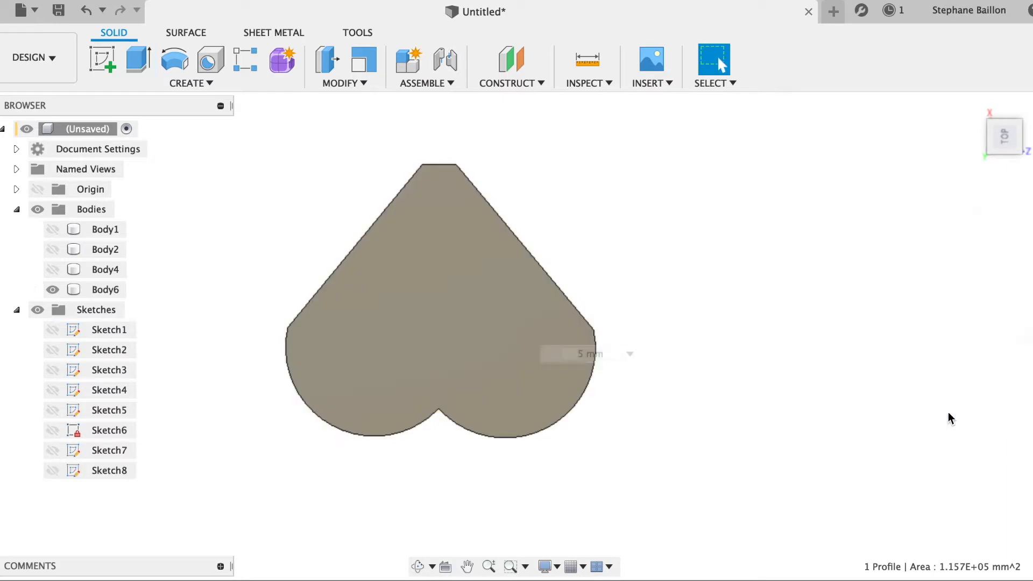
- Show the frame body and join it to the heart plate with Combine, using the plate as target and keeping the tool body
left_click(52, 229)
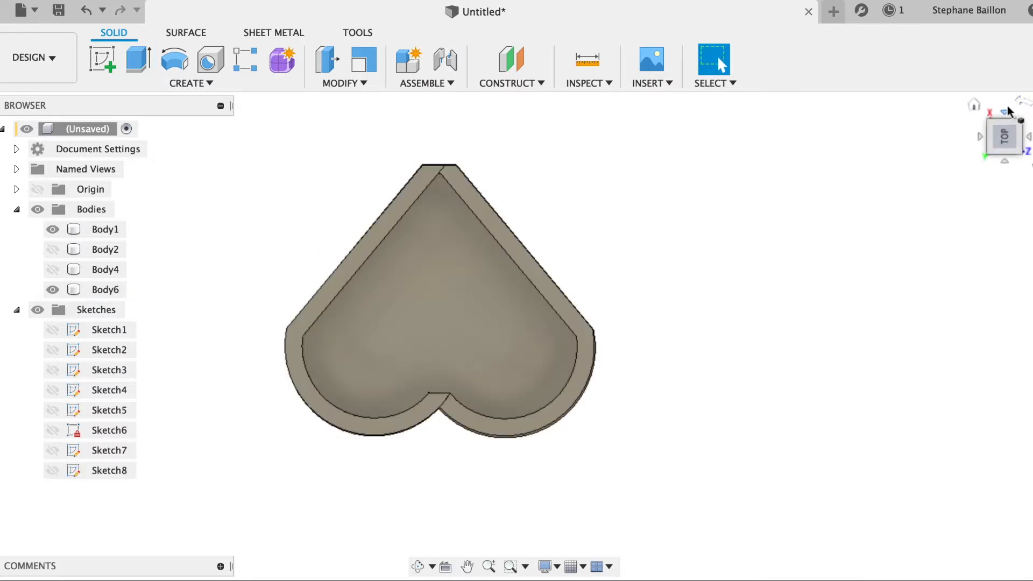
left_click(1020, 103)
left_click(1021, 103)
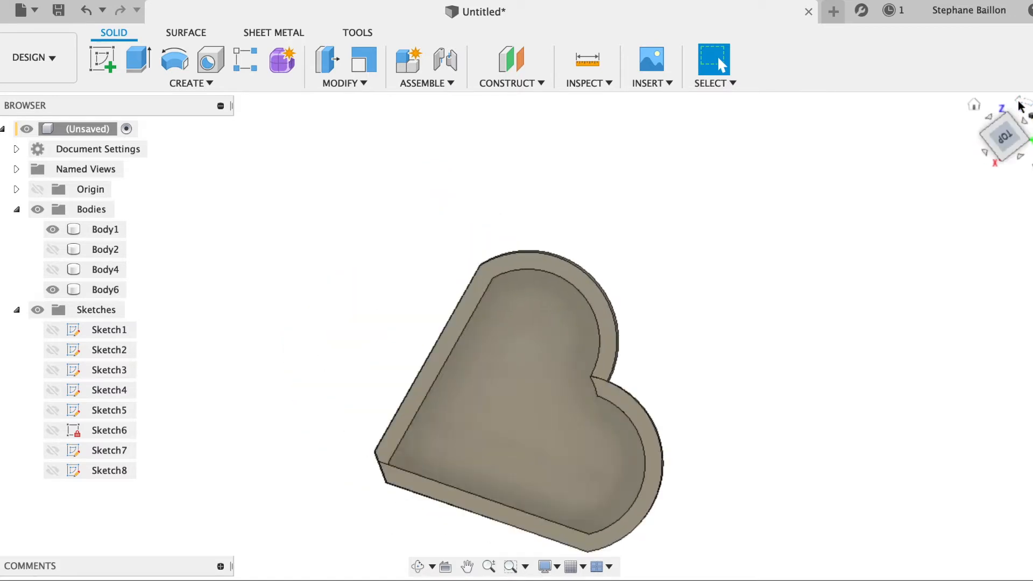
mouse_move(1005, 142)
middle_mouse_down("shift")
mouse_move(933, 116)
mouse_move(972, 137)
middle_mouse_up("shift")
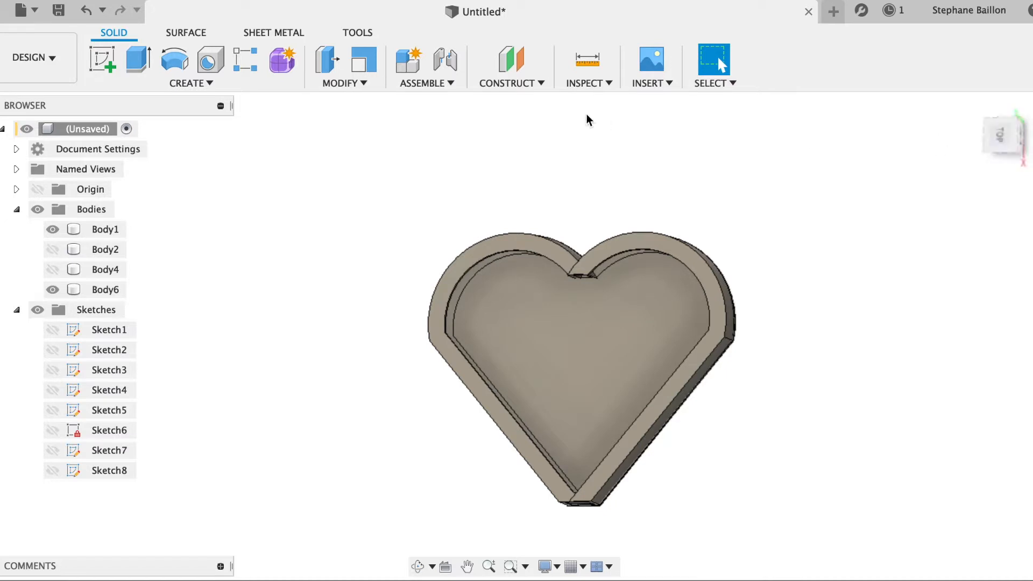
left_click(363, 86)
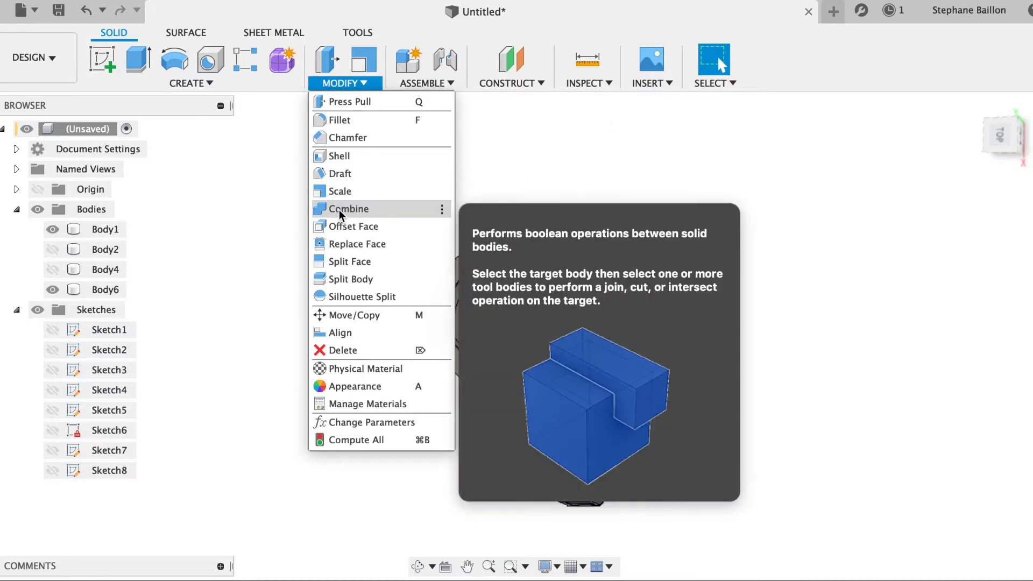
left_click(343, 207)
left_click(550, 330)
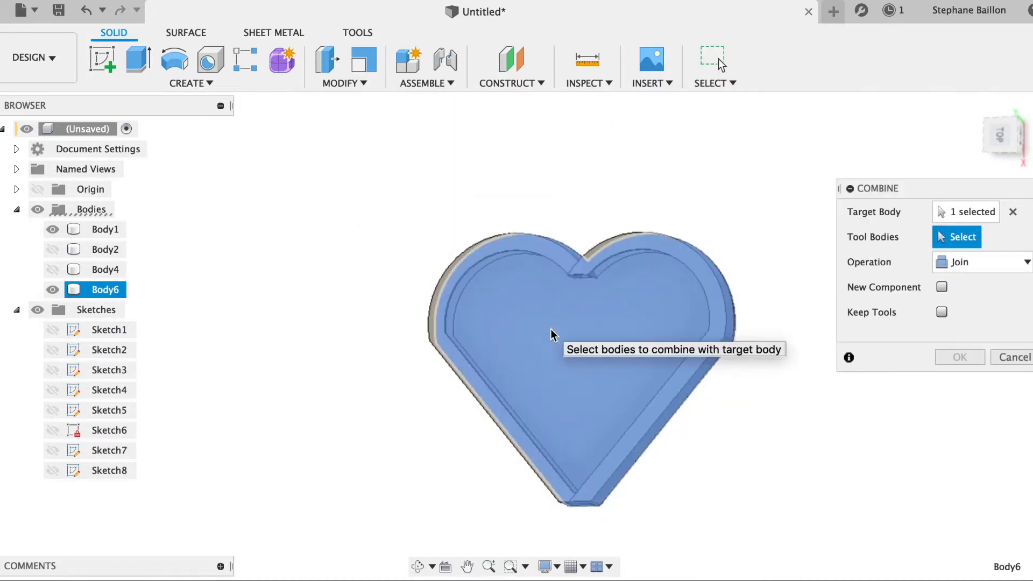
left_click(524, 254)
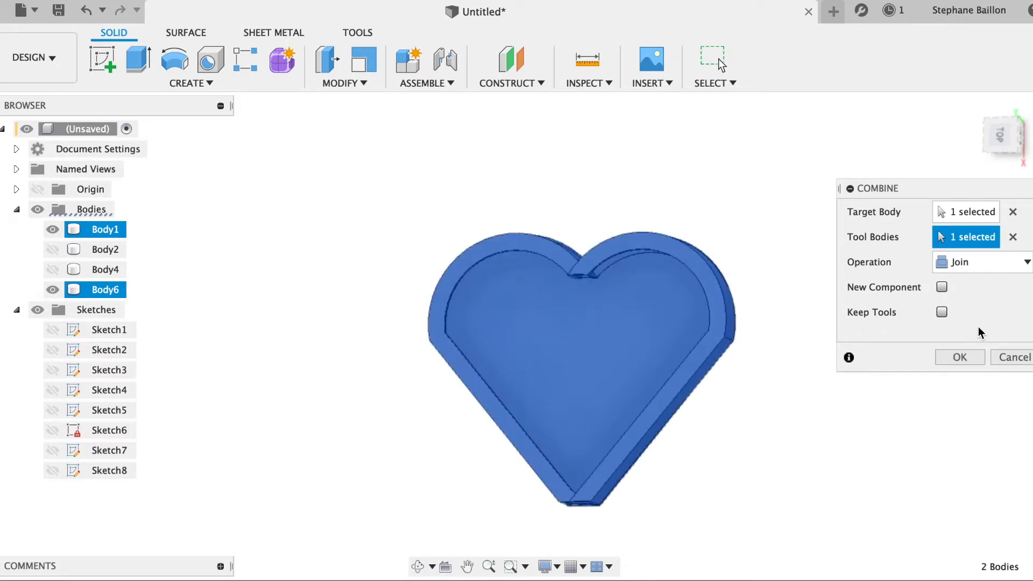
left_click(941, 313)
left_click(947, 362)
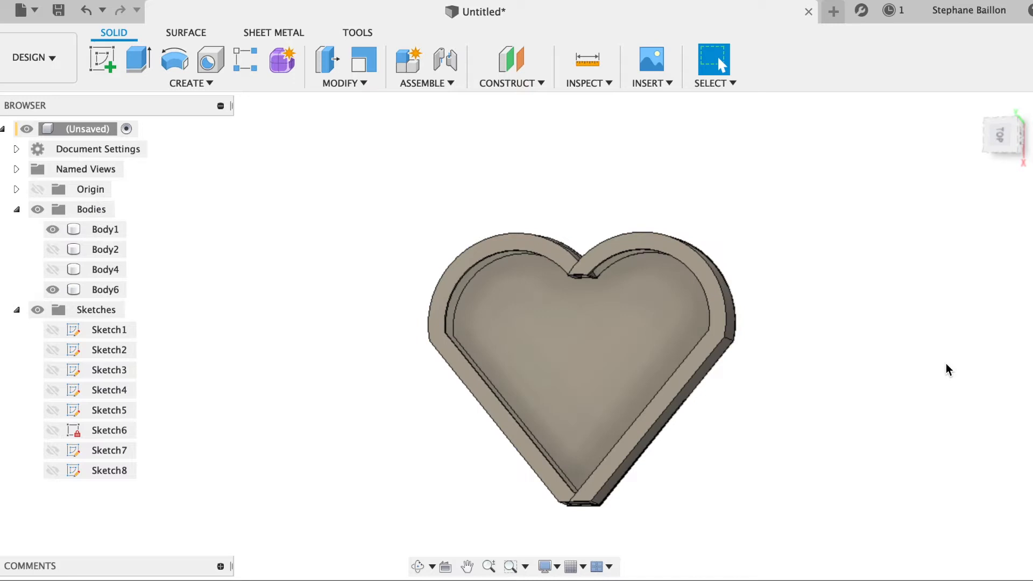
- Hide the separate frame body (Body1) and inspect the combined heart body from the home view
left_click(53, 290)
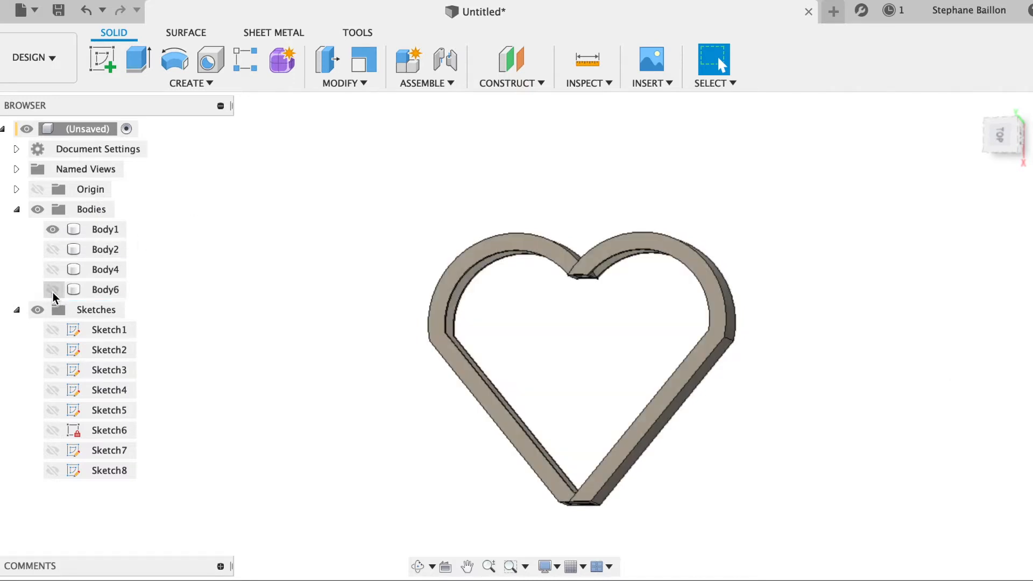
left_click(53, 290)
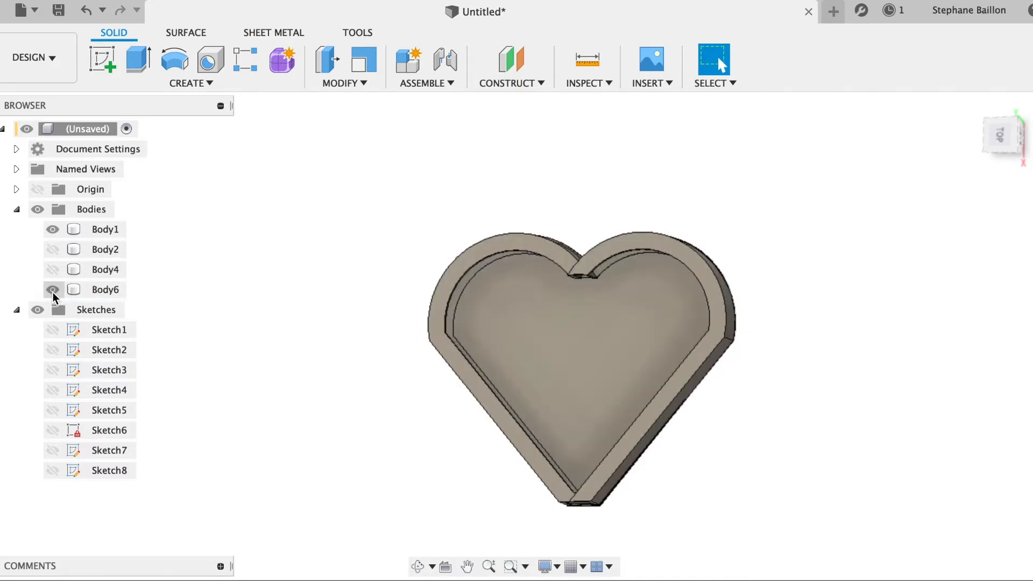
left_click(52, 228)
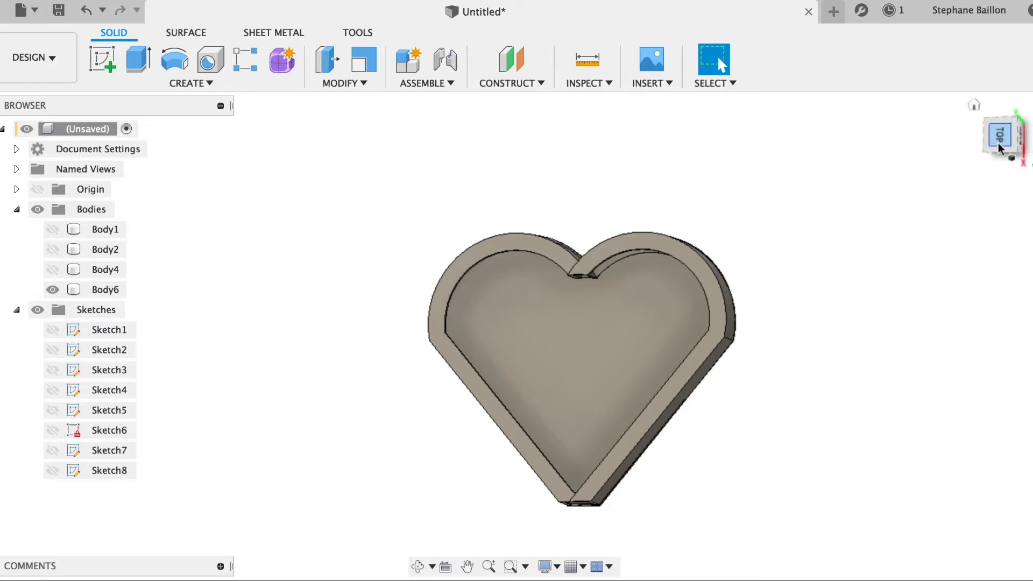
mouse_move(1003, 134)
left_mouse_down()
mouse_move(993, 163)
mouse_move(851, 224)
mouse_move(957, 168)
mouse_move(981, 143)
mouse_move(1011, 154)
left_mouse_up()
left_click(975, 105)
left_click(553, 305)
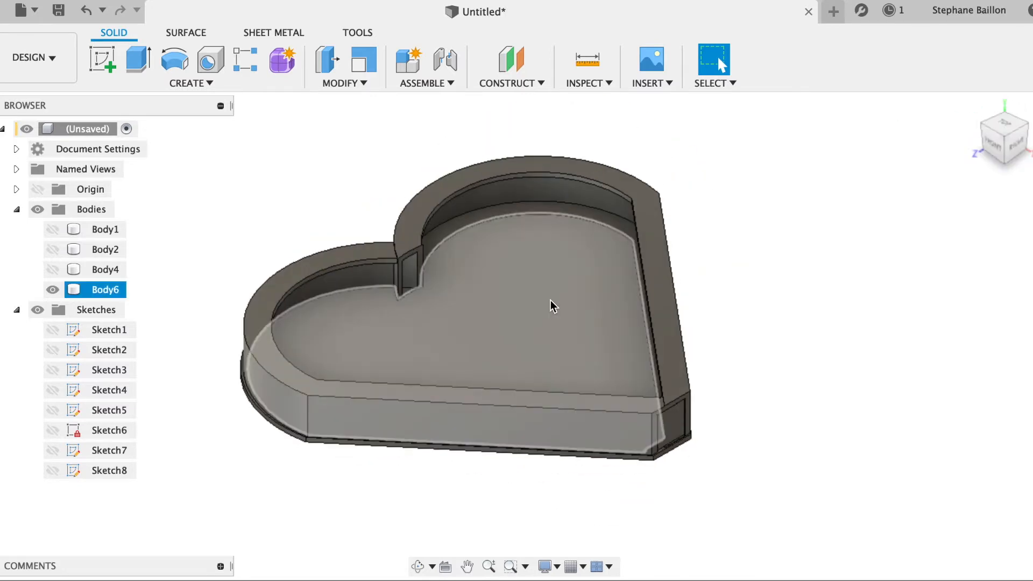
left_click(937, 326)
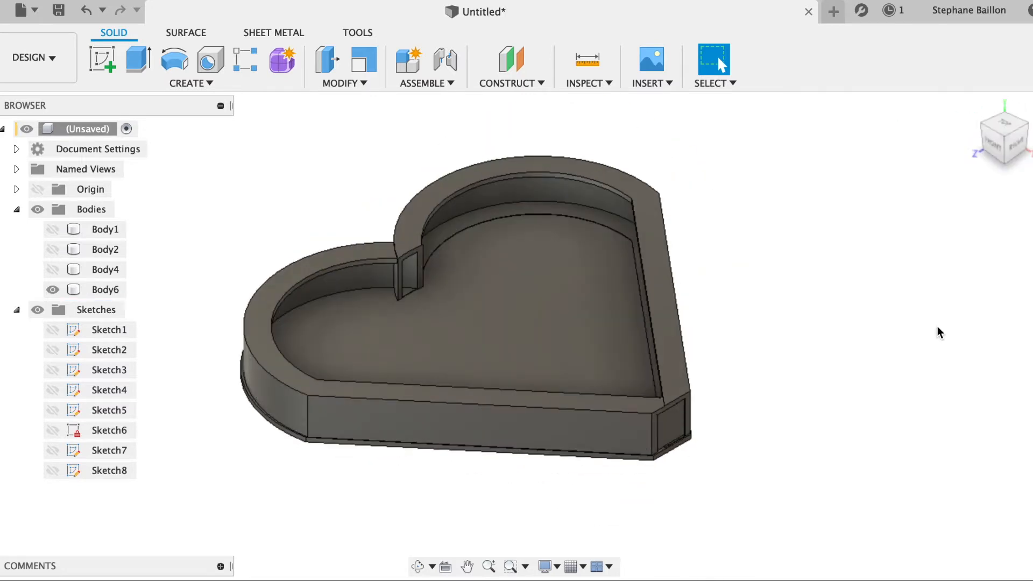
- Create a new sketch on the horizontal origin plane and draw a small two-point rectangle inside the heart near its tip
left_click(1002, 128)
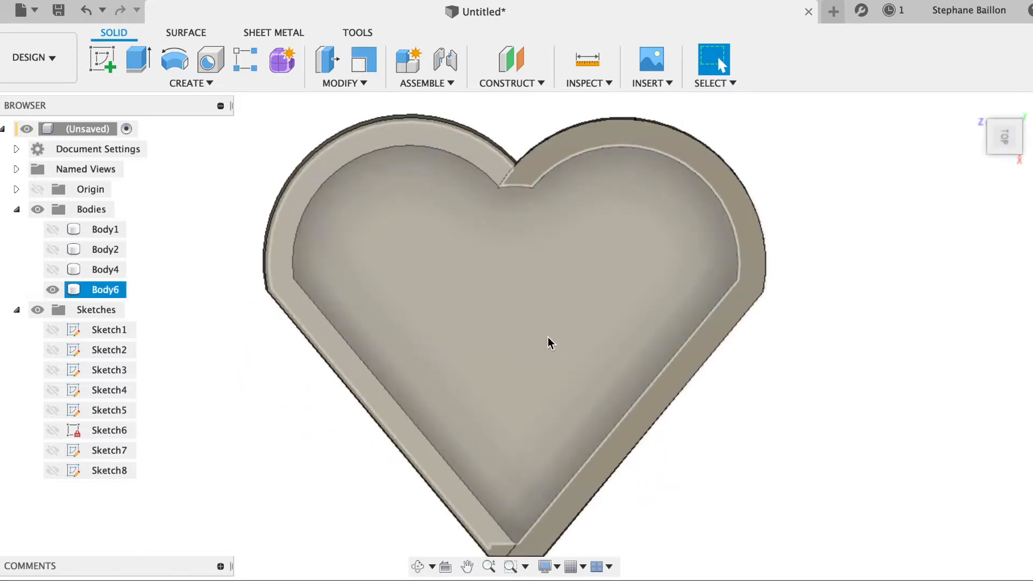
left_click(104, 66)
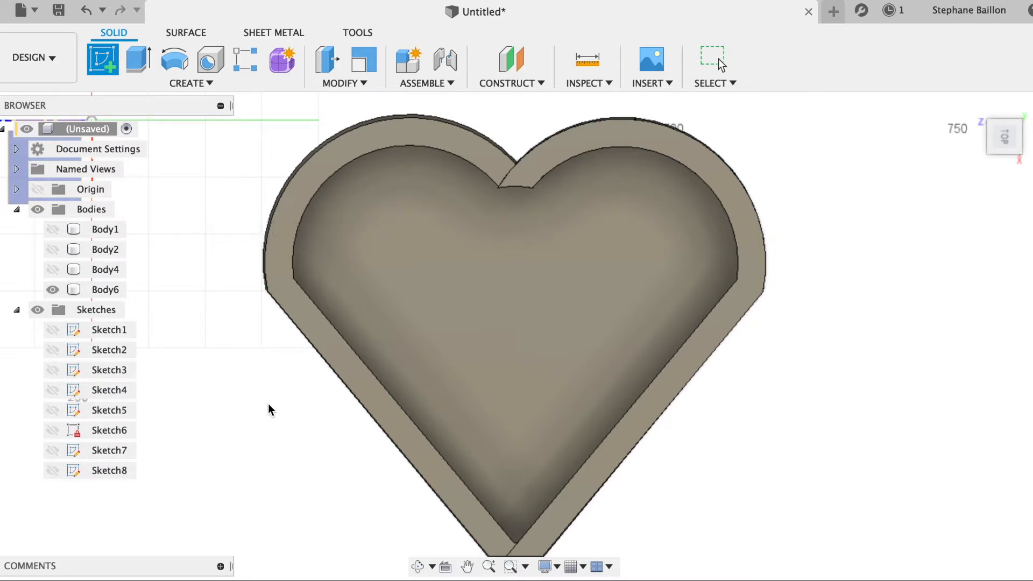
left_click(246, 307)
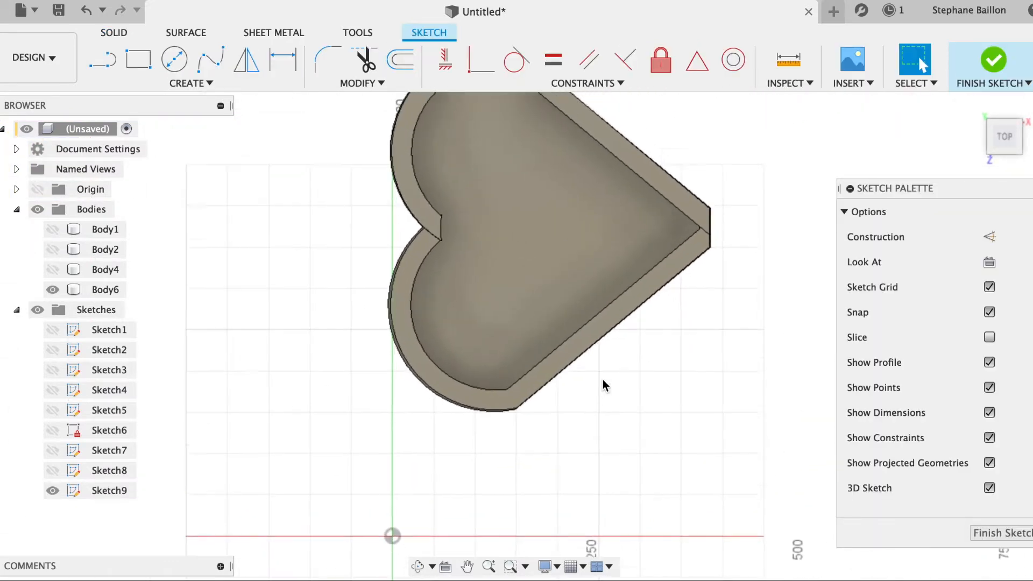
left_click(139, 59)
left_click(620, 207)
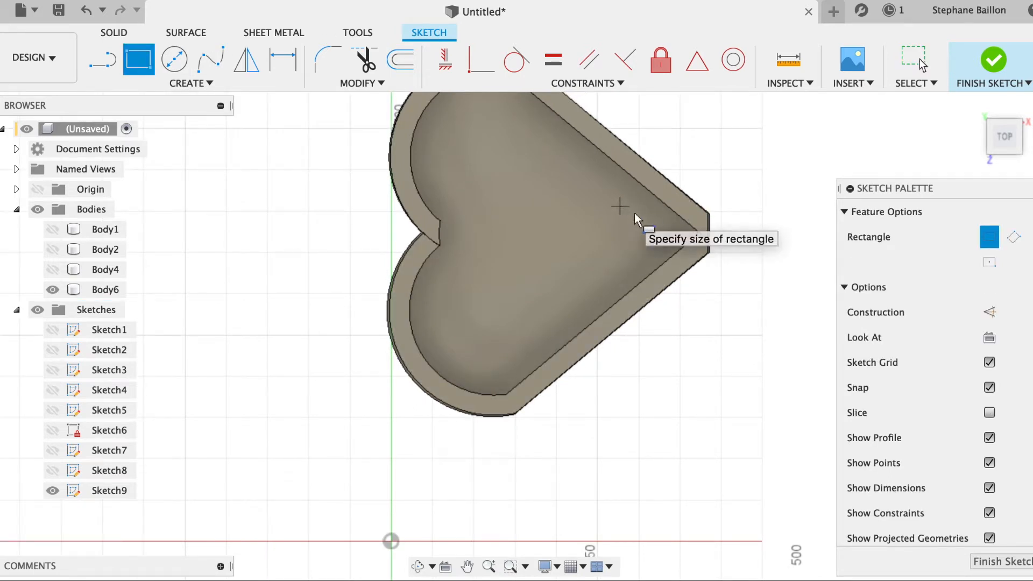
left_click(638, 243)
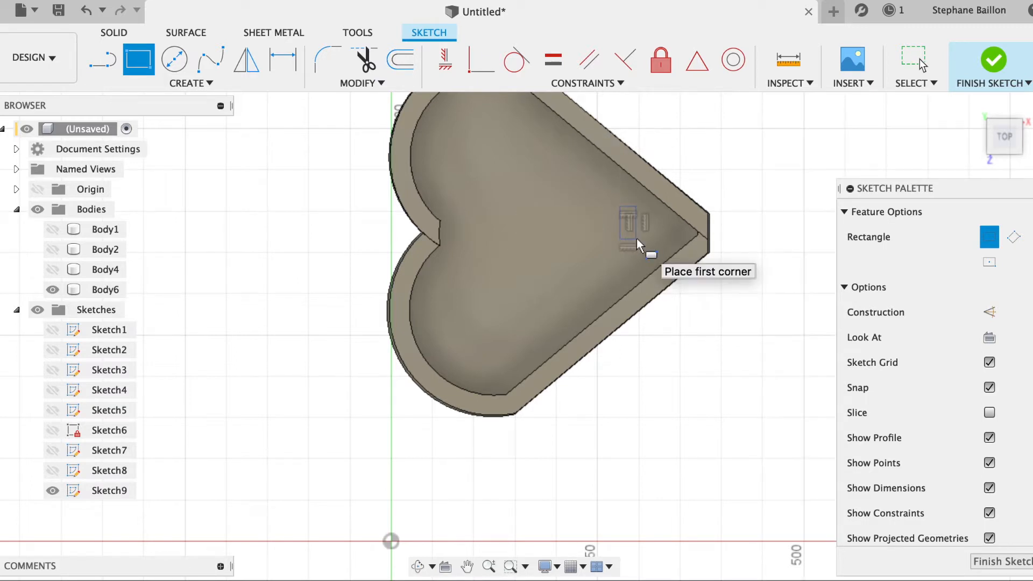
- Extrude the small rectangle near the heart's tip with a distance of about -168.5 mm, using the Cut operation
key("e")
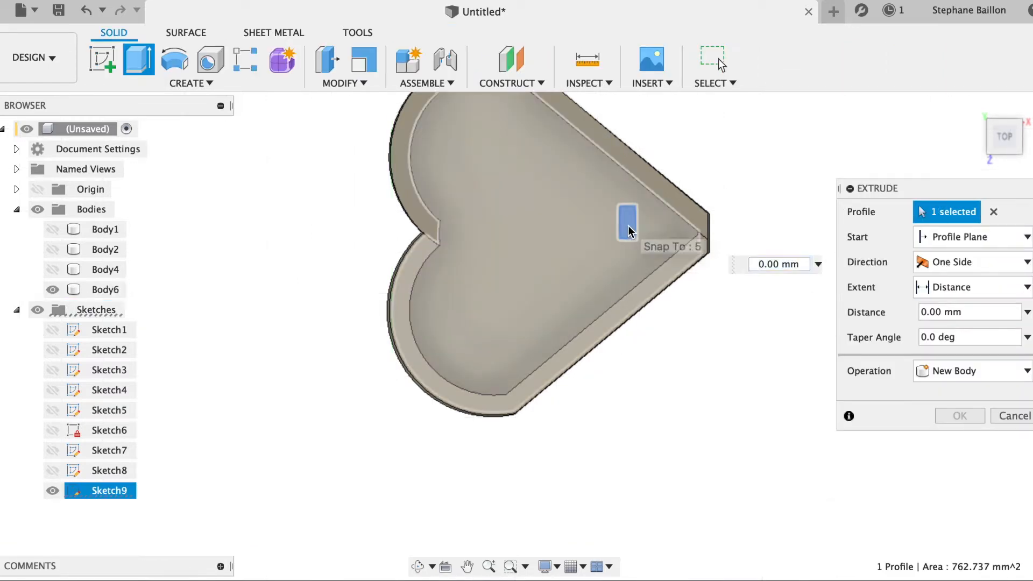
left_click(628, 225)
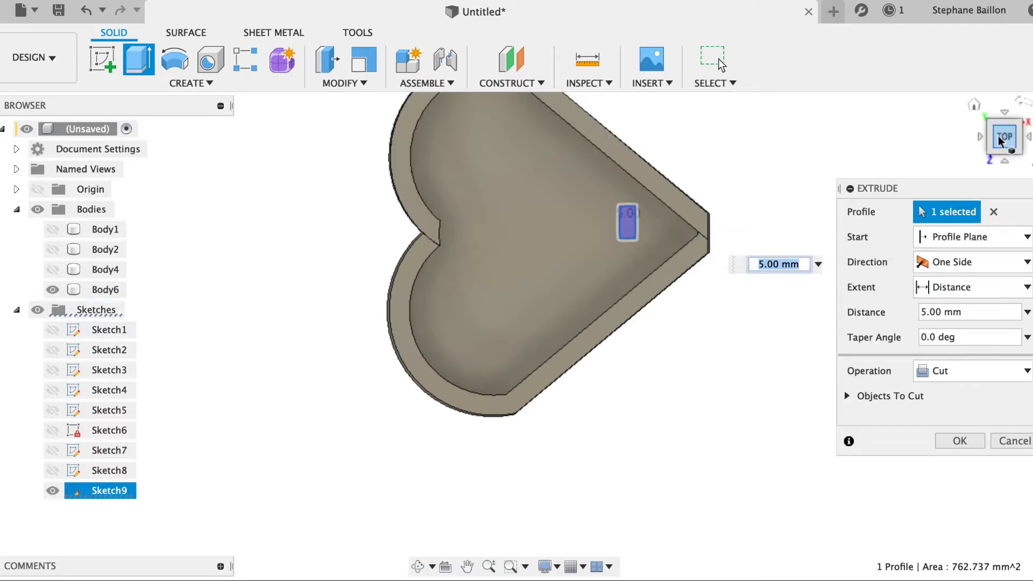
mouse_move(1002, 141)
left_mouse_down()
mouse_move(943, 139)
mouse_move(857, 179)
left_mouse_up()
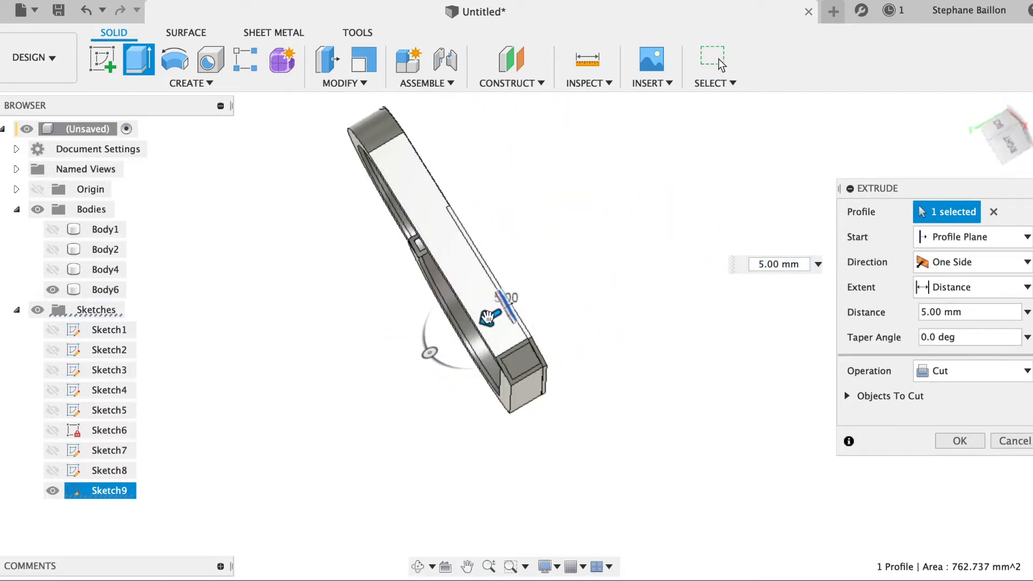
left_click_drag(489, 318, 633, 284)
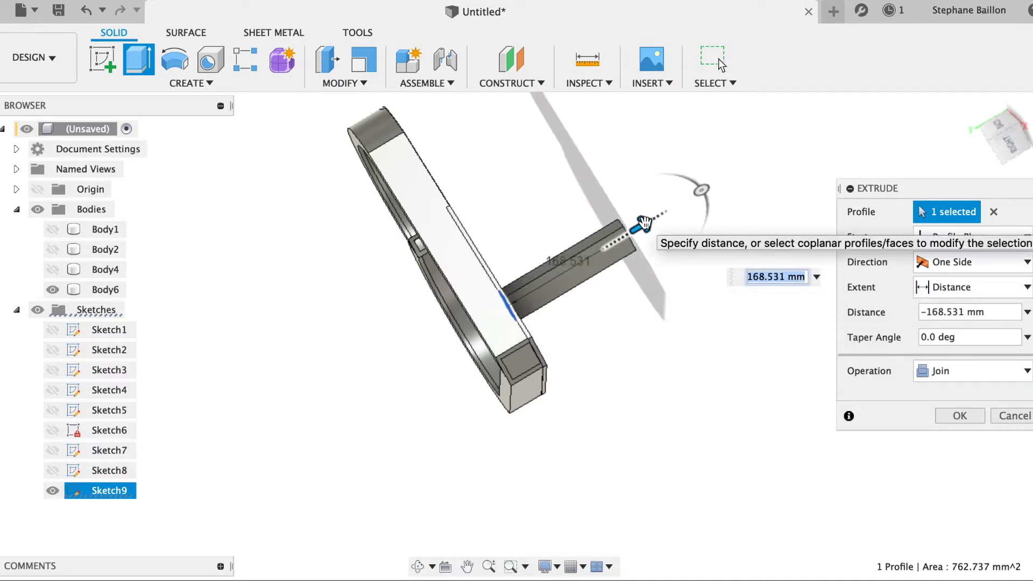
left_click(985, 380)
left_click(971, 410)
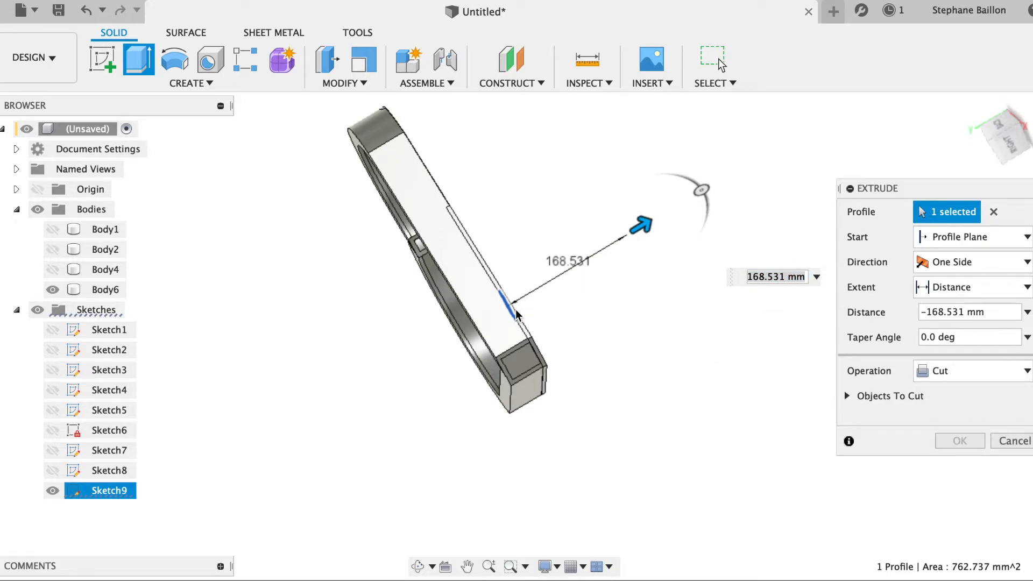
- Make the cut two-sided with about -85.8 mm on the second side so it passes through the plate, and inspect the opening
left_click(924, 264)
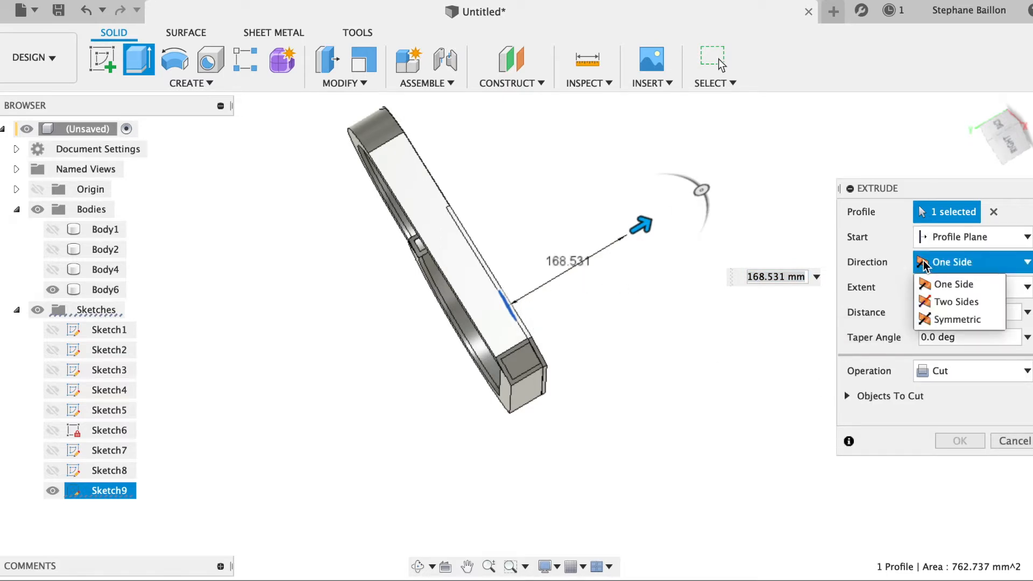
left_click(936, 305)
left_click_drag(522, 296, 465, 338)
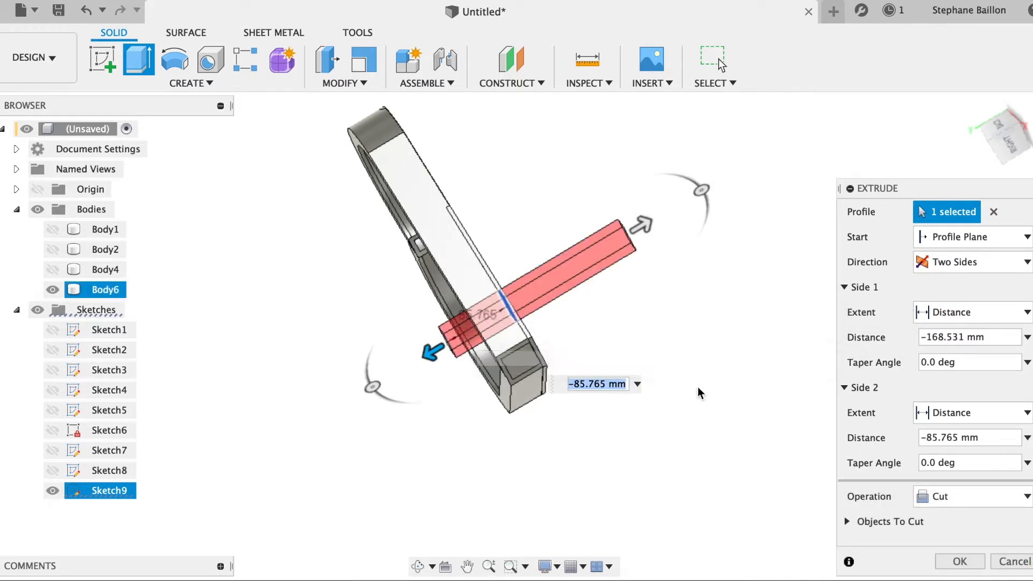
left_click(961, 560)
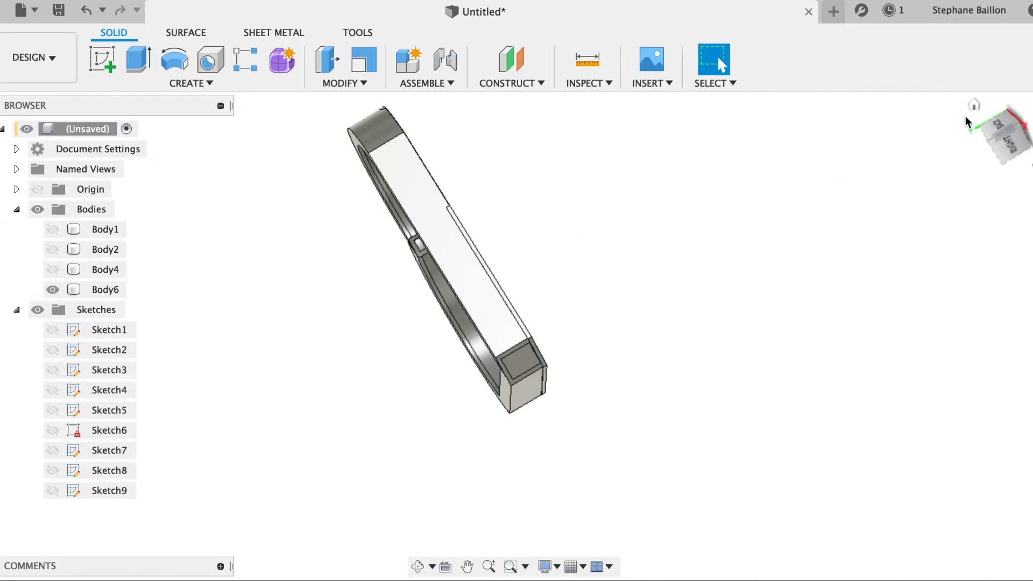
left_click(973, 106)
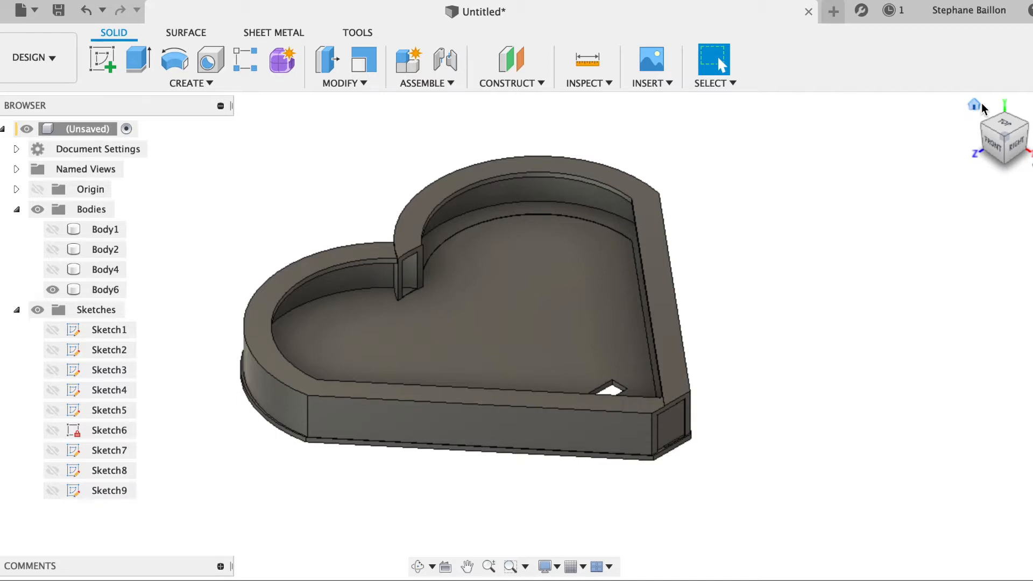
left_click(1004, 128)
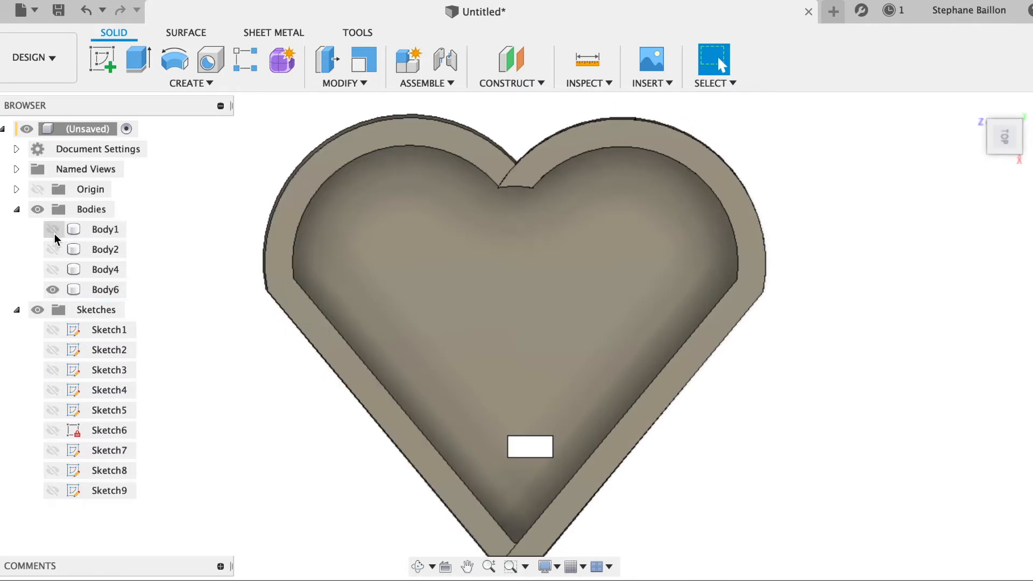
- Hide the combined heart body (Body6) and briefly check the other bodies in turn, leaving all bodies hidden
left_click(56, 272)
left_click(57, 273)
left_click(51, 293)
left_click(52, 271)
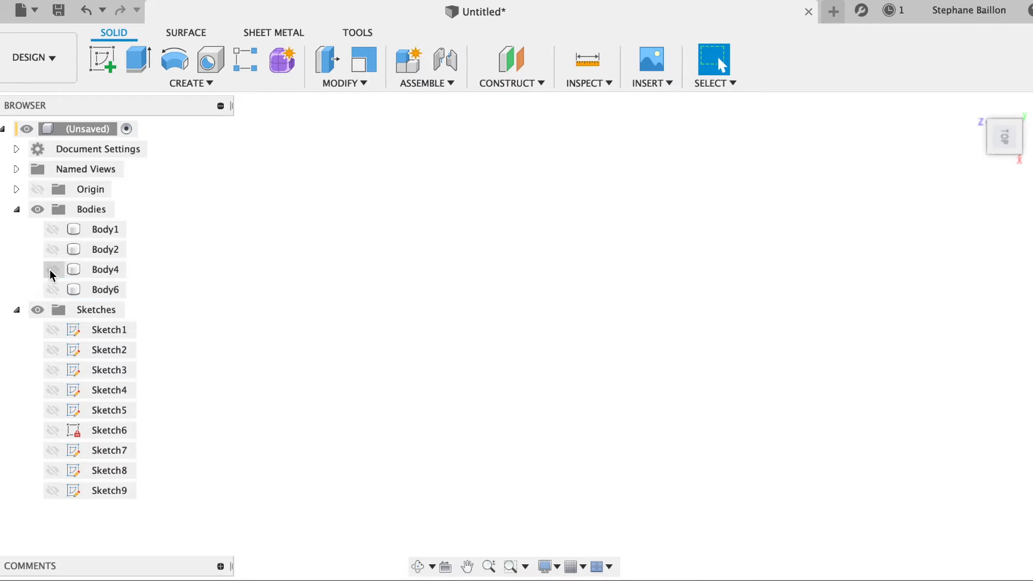
left_click(51, 249)
left_click(52, 250)
left_click(54, 231)
left_click(53, 231)
left_click(53, 289)
left_click(53, 290)
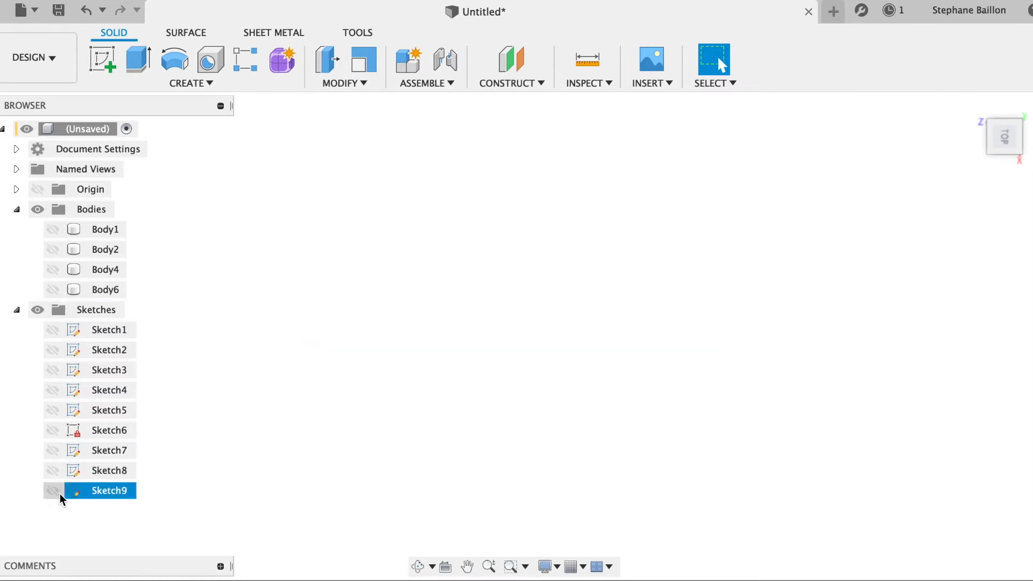
- Show the closed heart profile sketch (Sketch8), extrude it 5 mm as a new body, and hide the sketch again
left_click(108, 493)
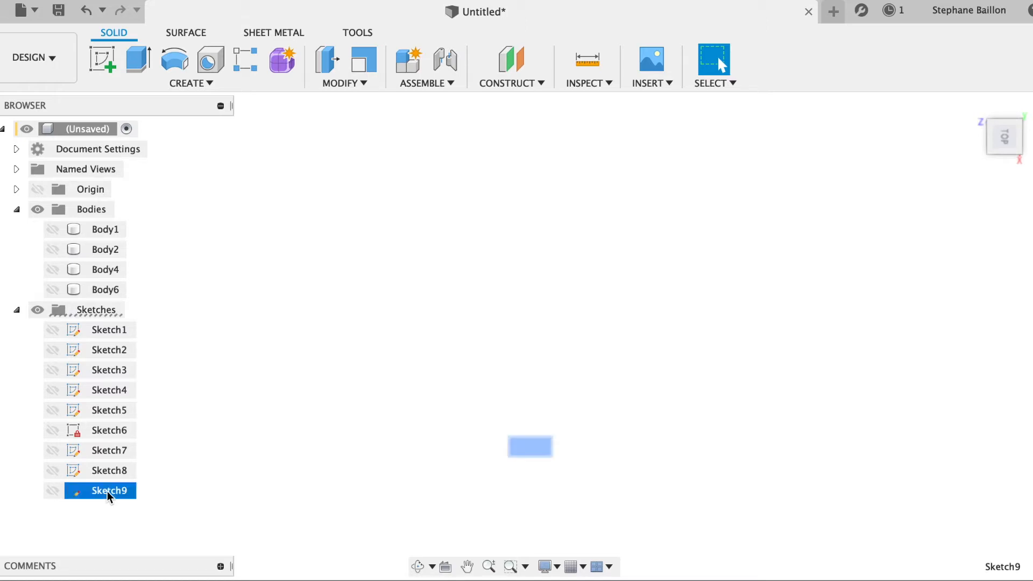
left_click(109, 472)
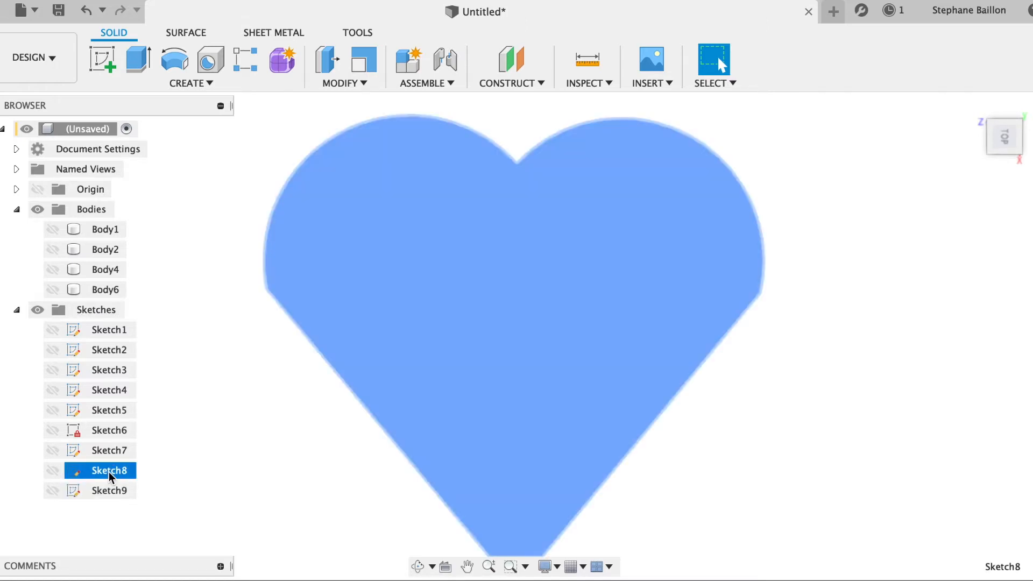
left_click(412, 247)
left_click(56, 471)
left_click(495, 227)
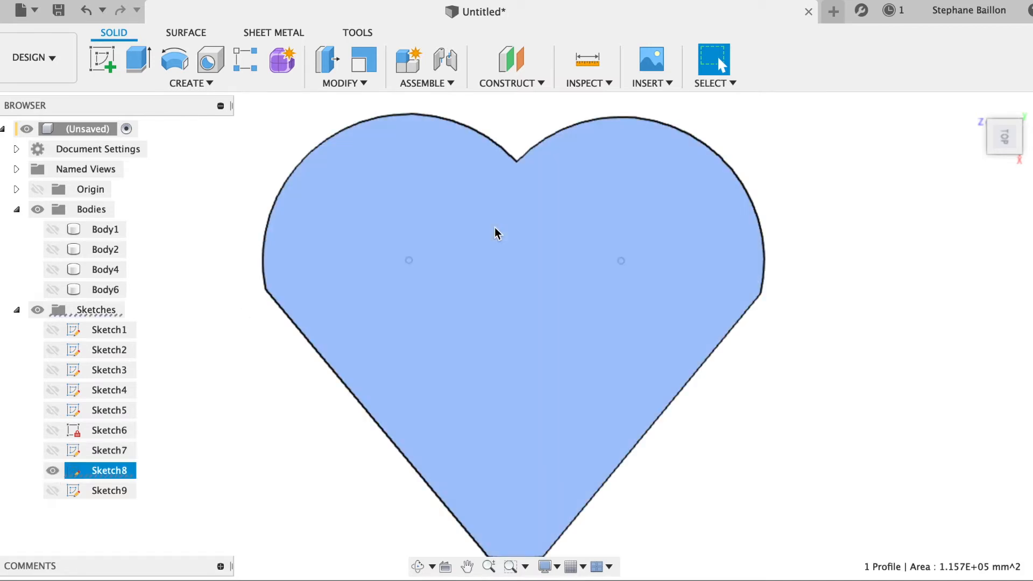
key("e")
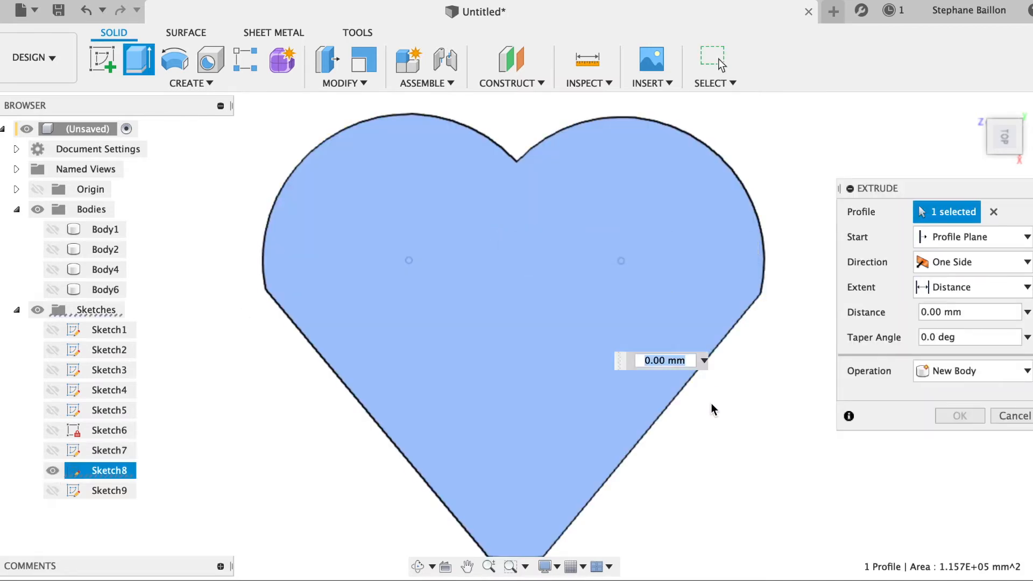
left_click(704, 359)
left_click(659, 399)
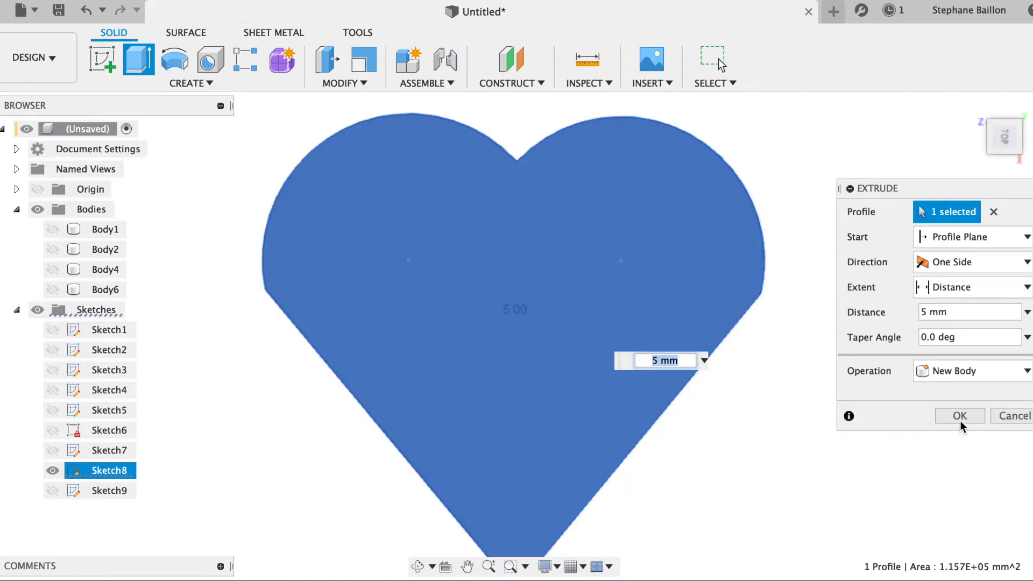
left_click(960, 417)
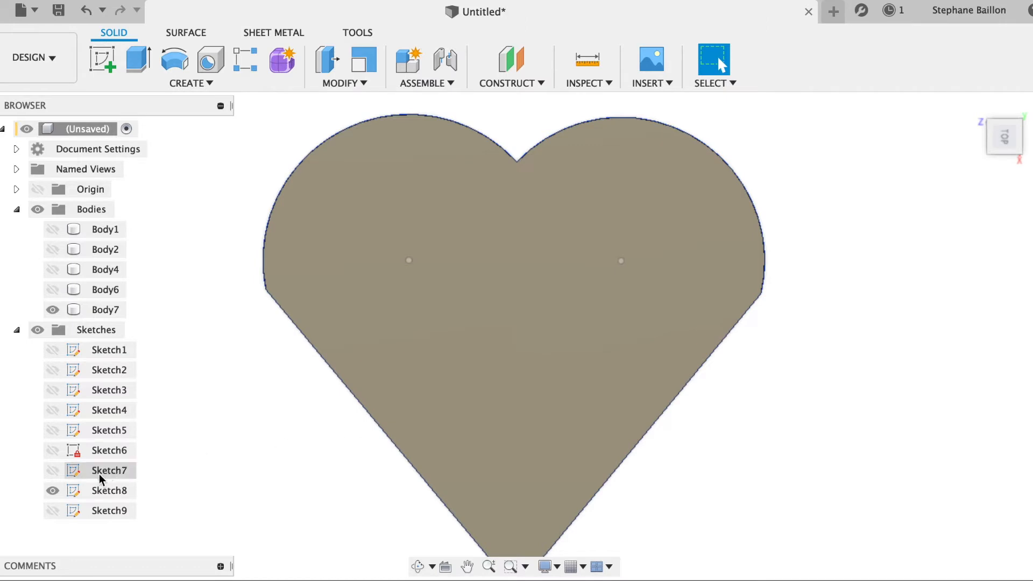
left_click(53, 490)
- Compare the bodies by toggling their visibility, leaving only the combined heart body (Body6) and the new heart plate (Body7) shown
left_click(54, 231)
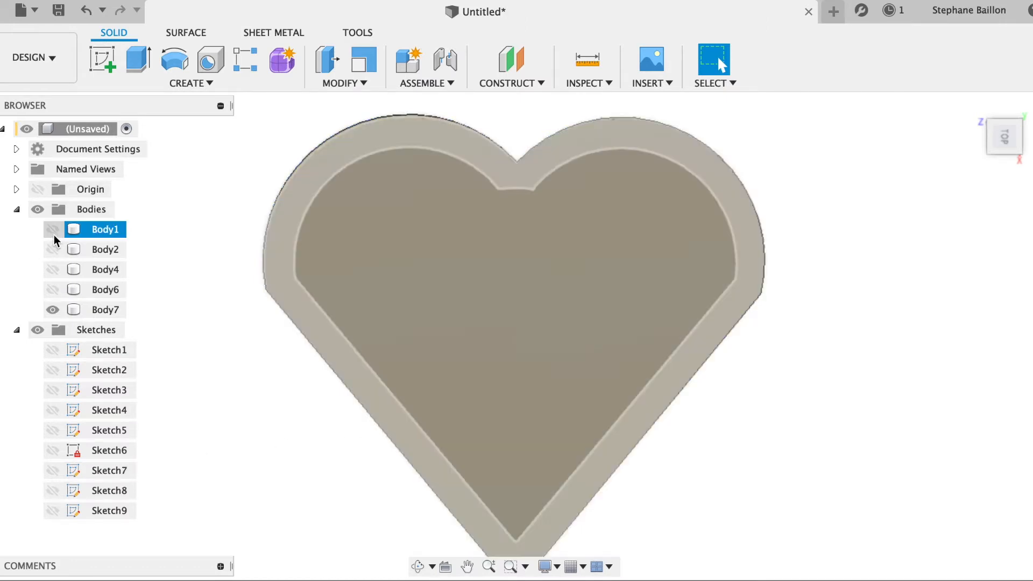
left_click(54, 230)
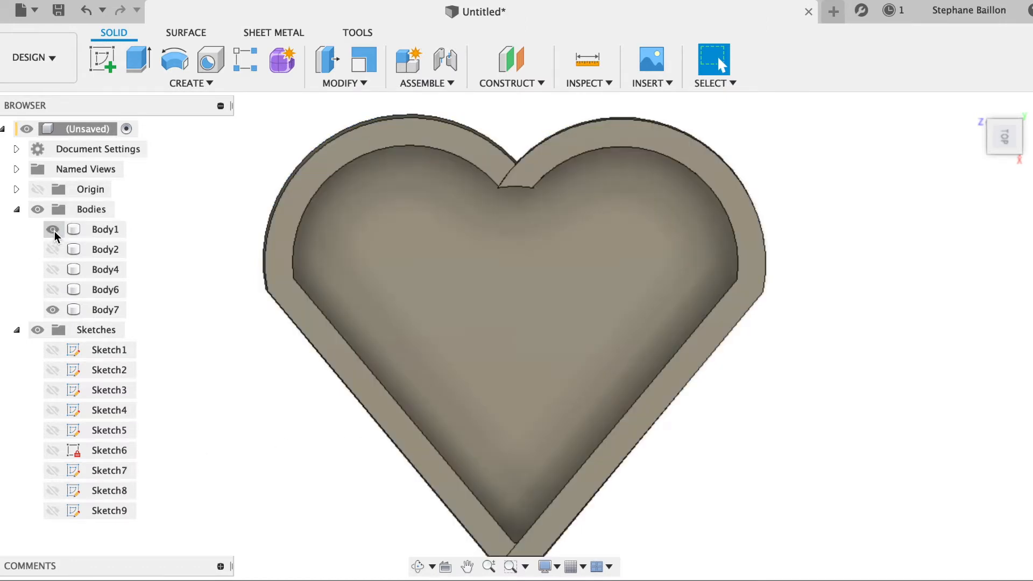
left_click(52, 310)
left_click(52, 310)
left_click(54, 230)
left_click(53, 250)
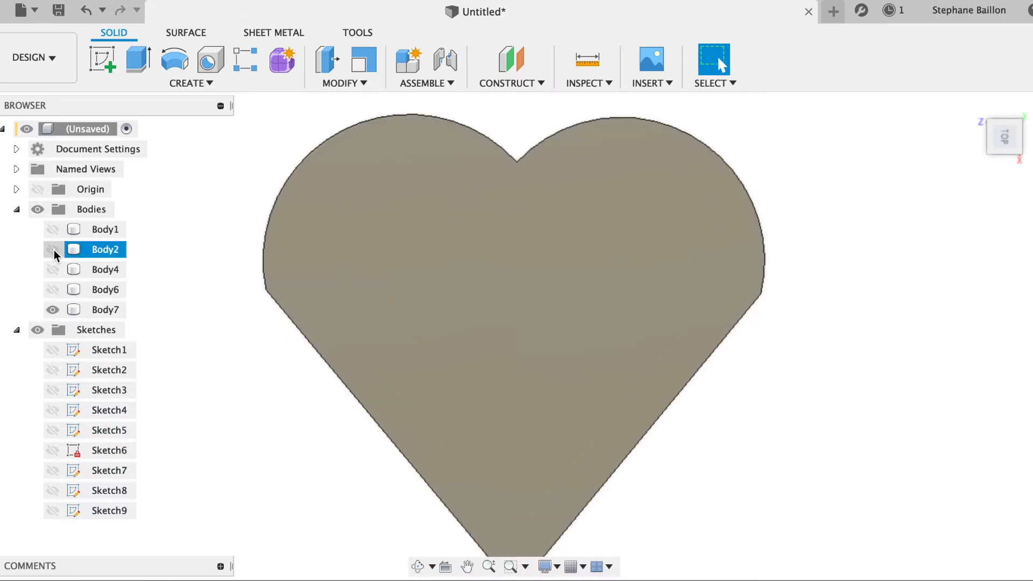
left_click(54, 250)
left_click(53, 272)
left_click(54, 269)
left_click(54, 289)
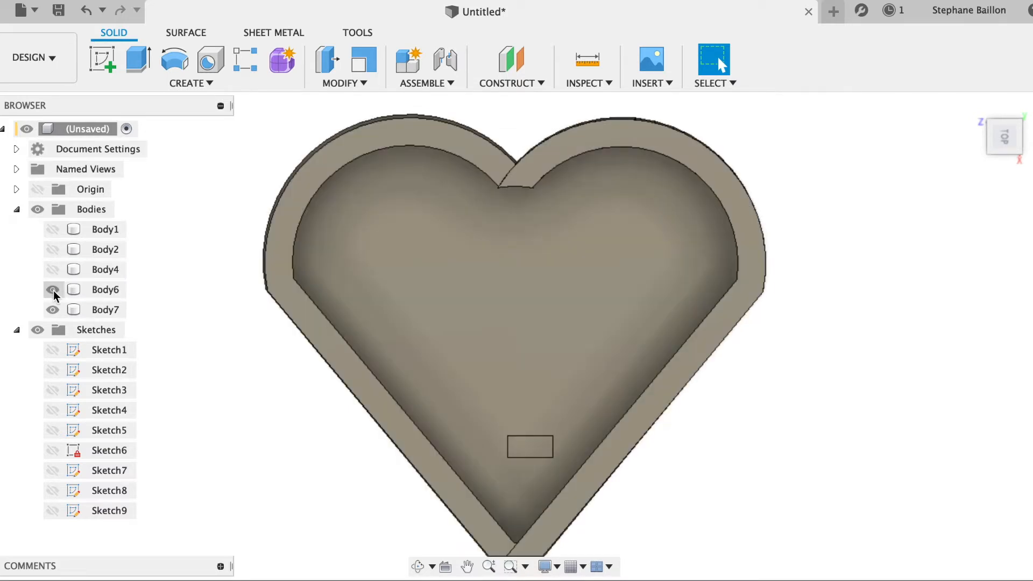
left_click(53, 309)
left_click(53, 310)
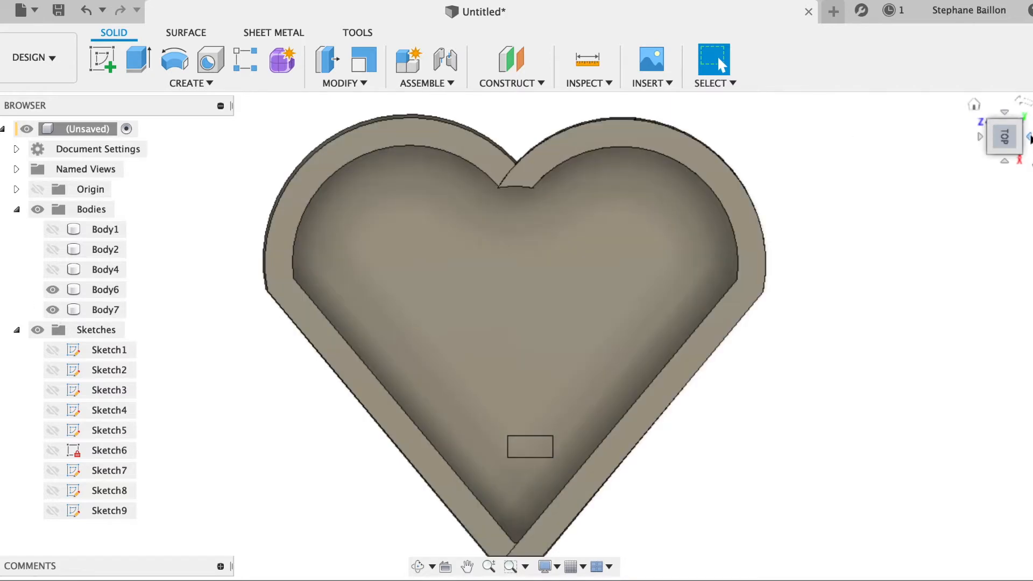
- Move the new heart plate (Body7) about 47.9 mm along Y onto the open side of the frame
left_click(1029, 139)
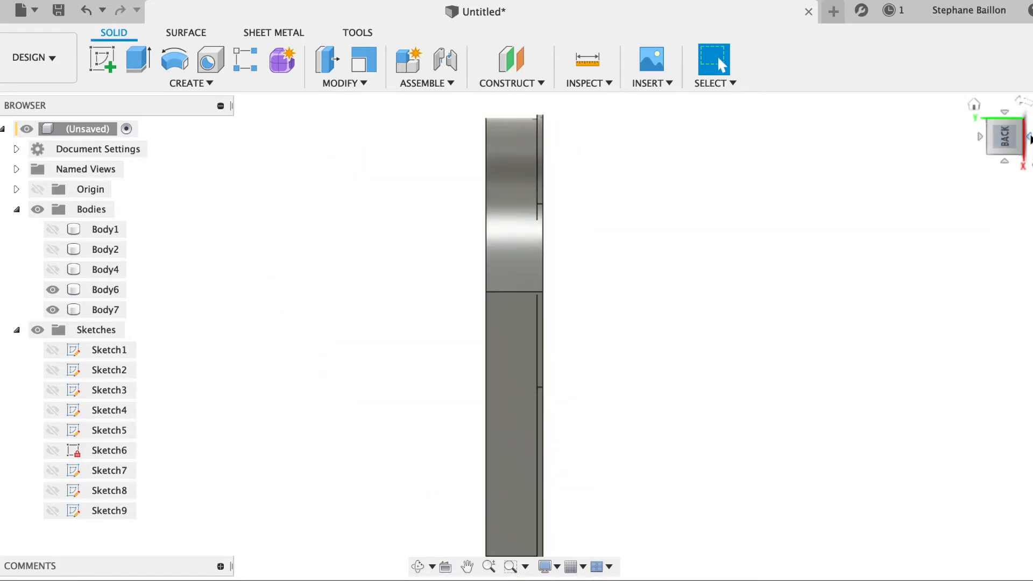
left_click(96, 312)
key("m")
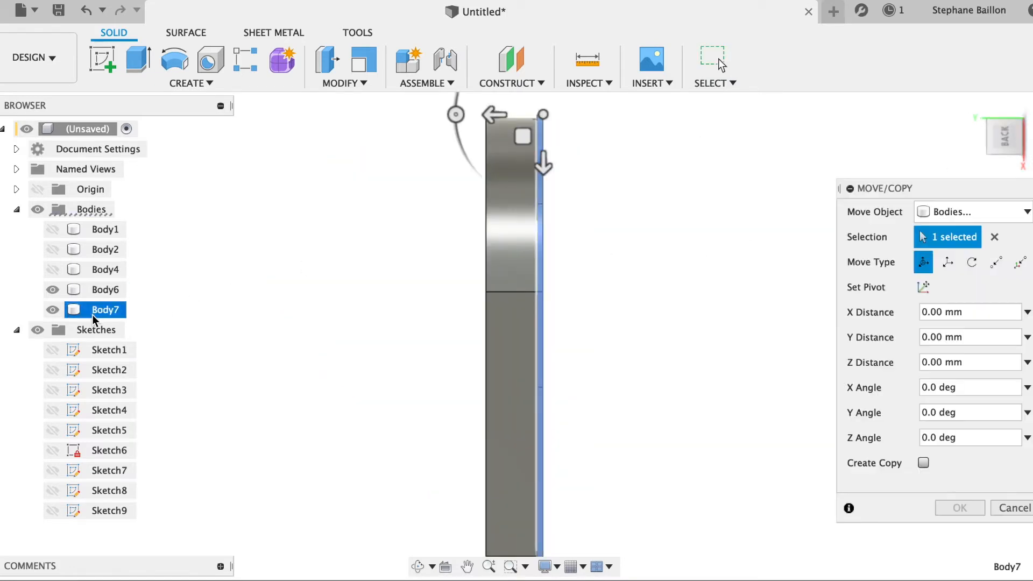
left_click_drag(494, 115, 441, 131)
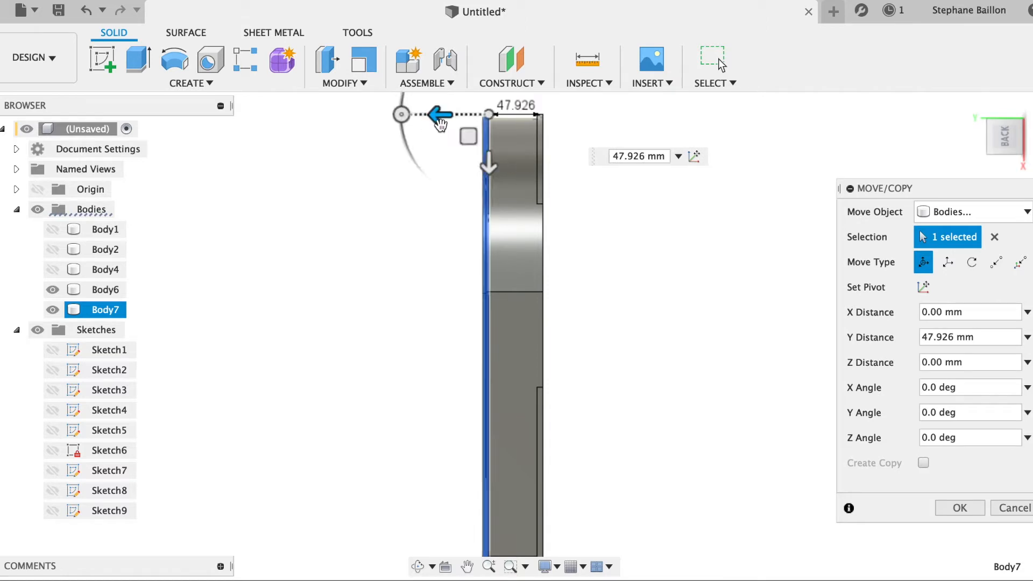
left_click(970, 506)
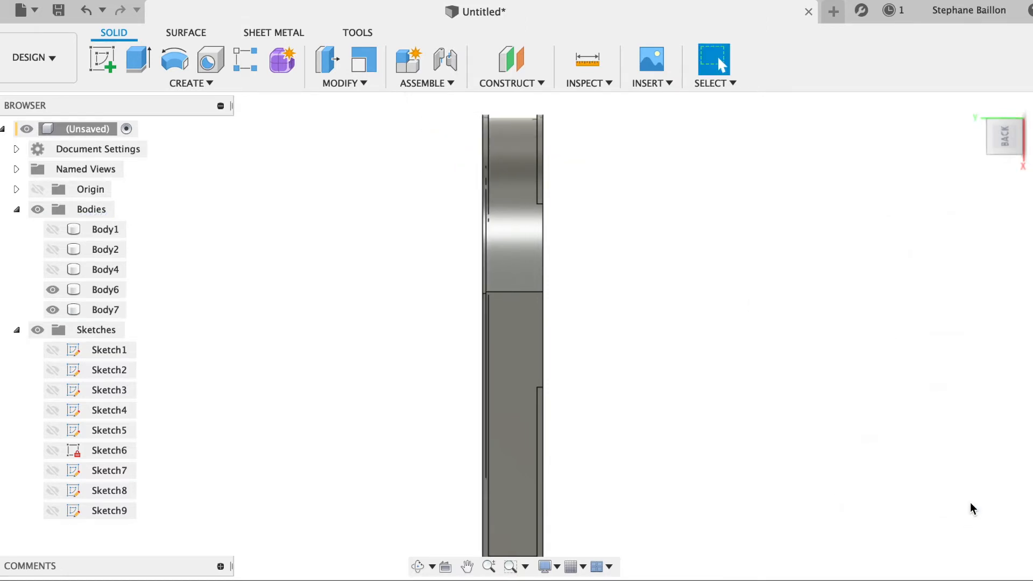
left_click(974, 103)
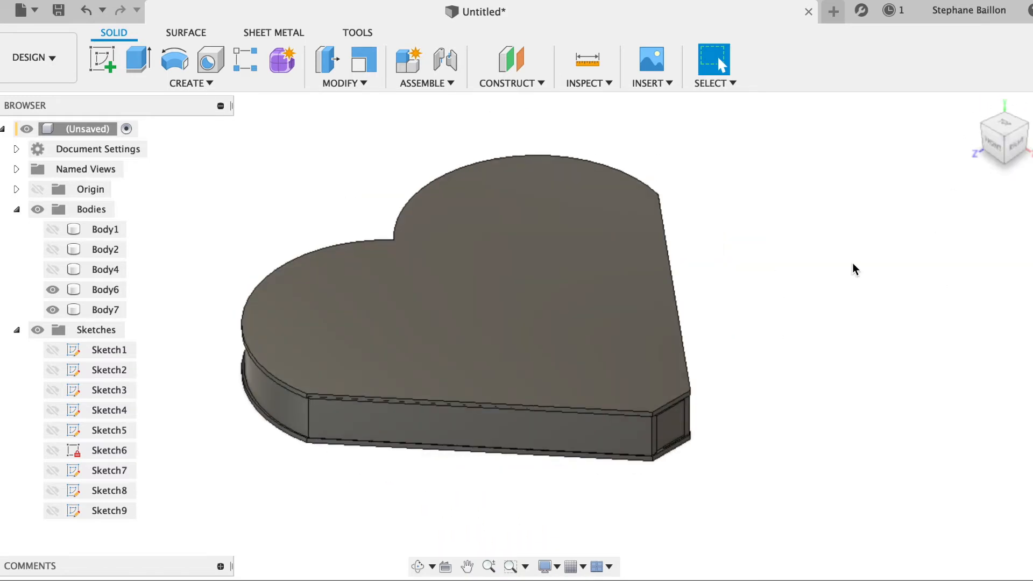
- Create a new sketch on the horizontal origin plane and draw a large two-point rectangle across the middle of the heart
left_click(1009, 128)
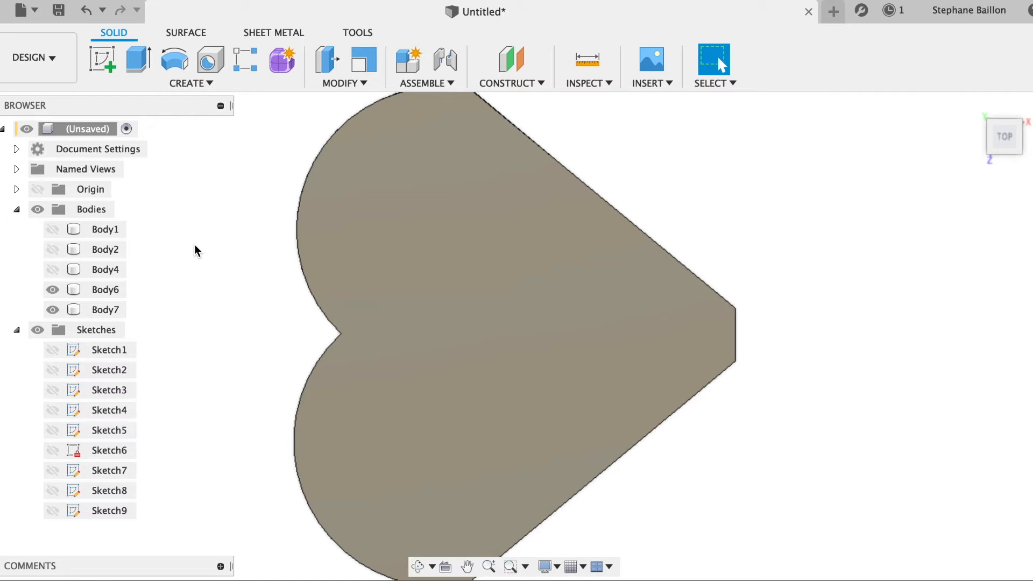
left_click(108, 63)
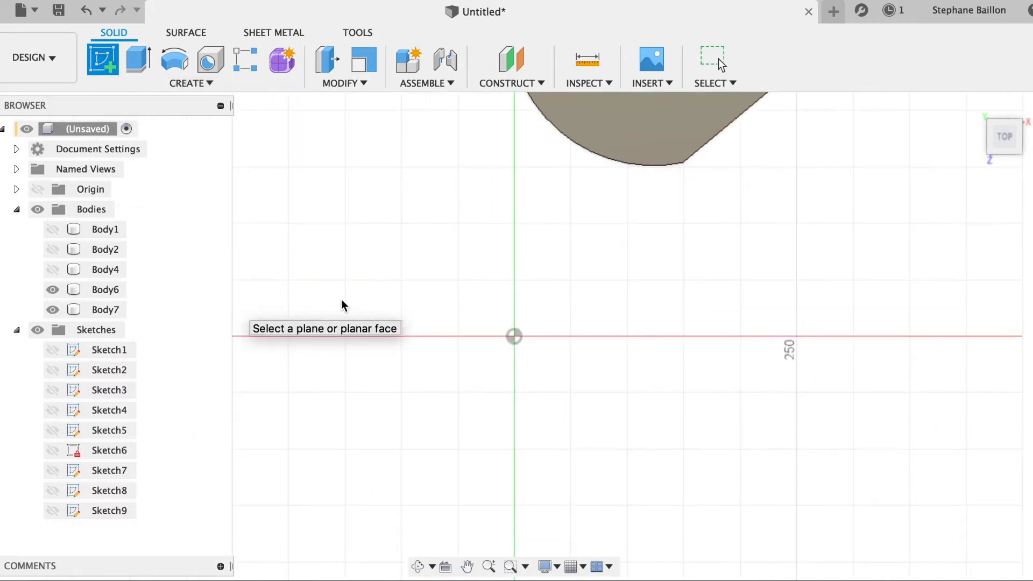
left_click(383, 311)
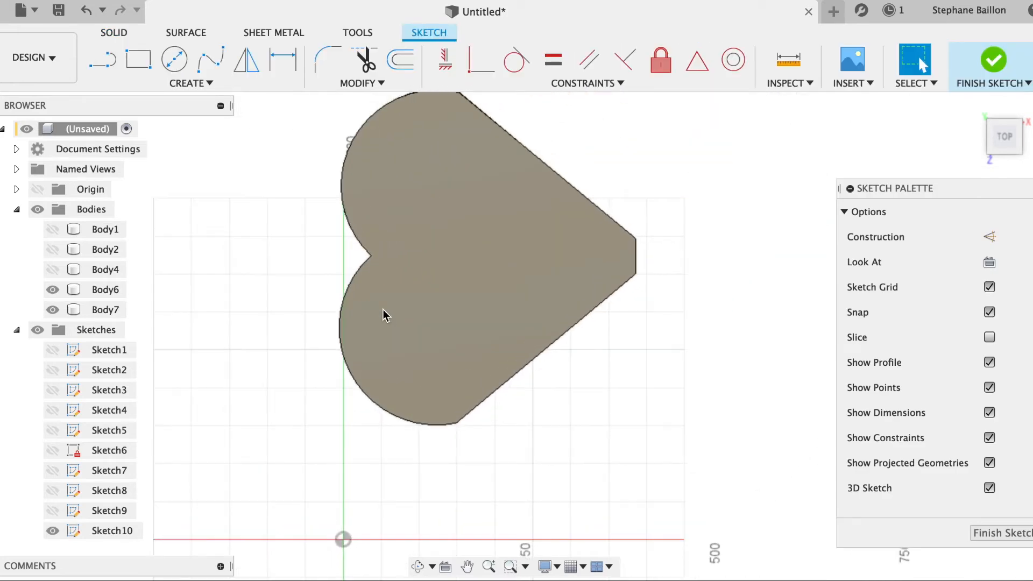
left_click(138, 60)
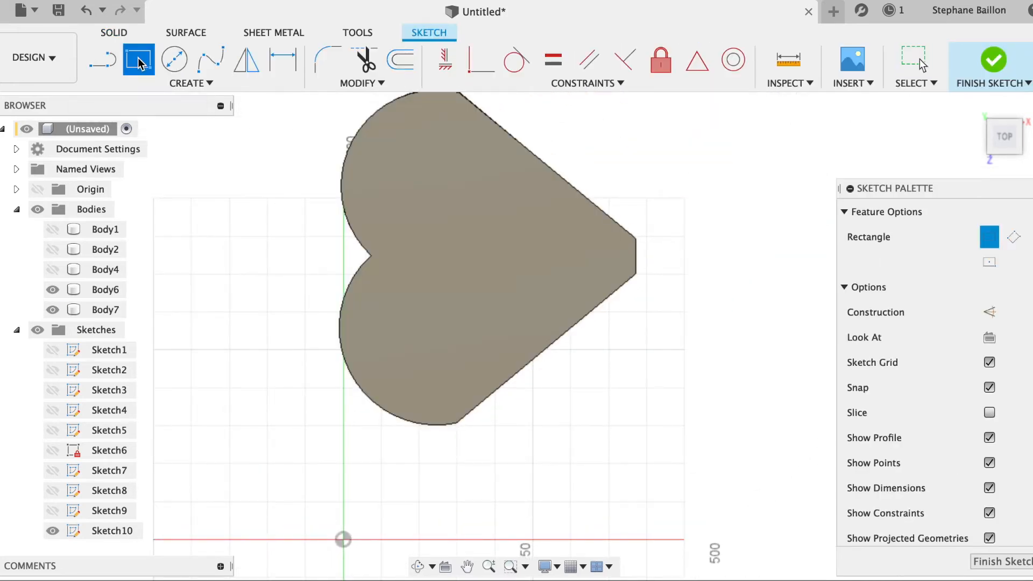
left_click(429, 178)
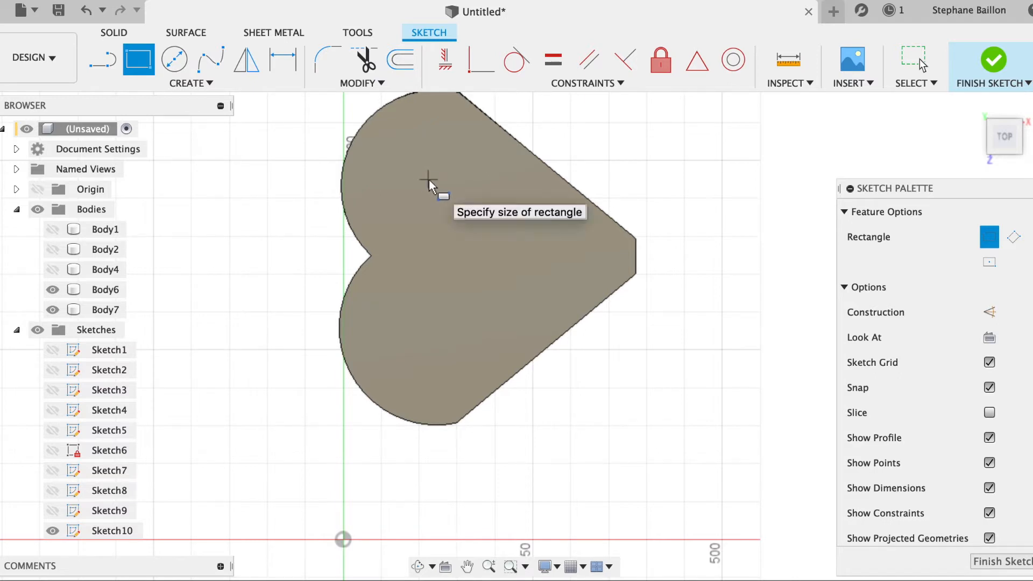
left_click(542, 322)
- Extrude the rectangle as a two-sided cut, about 177.1 mm on side 1 and about -31.7 mm on side 2, through the heart cover plate
key("e")
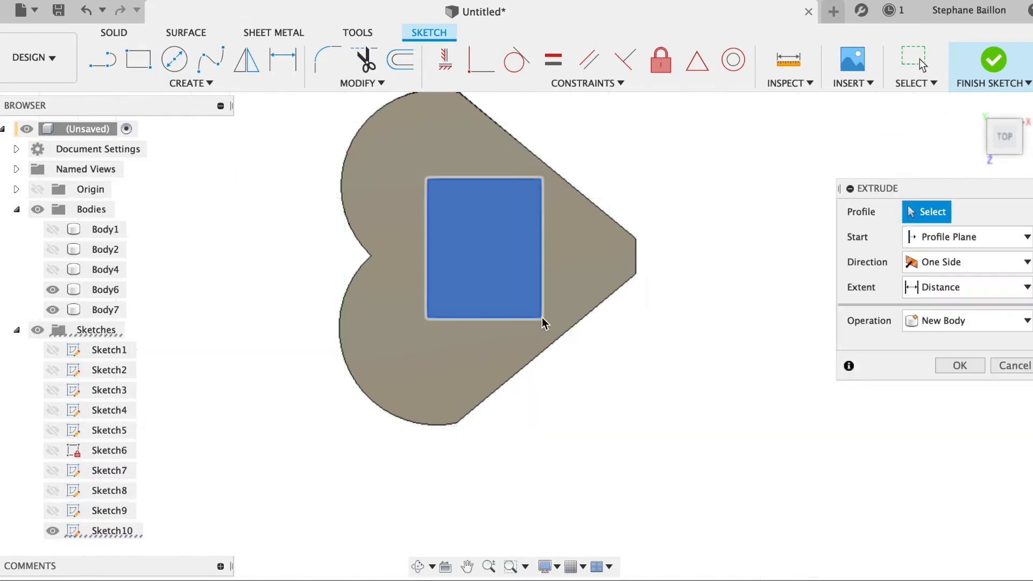
left_click(542, 320)
mouse_move(1001, 135)
left_mouse_down()
mouse_move(916, 131)
mouse_move(869, 155)
mouse_move(816, 155)
mouse_move(834, 152)
mouse_move(824, 159)
left_mouse_up()
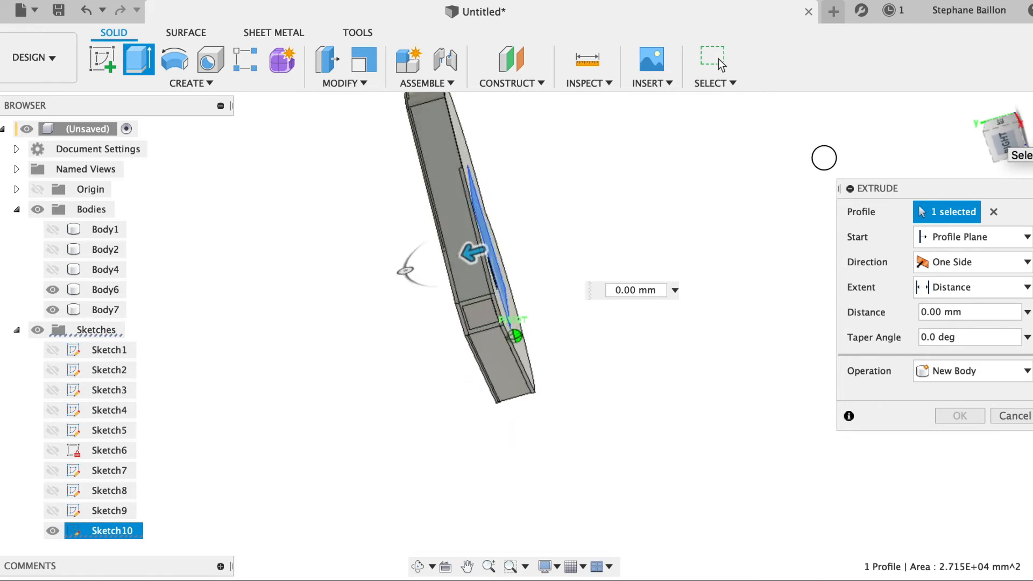
left_click_drag(476, 264, 339, 308)
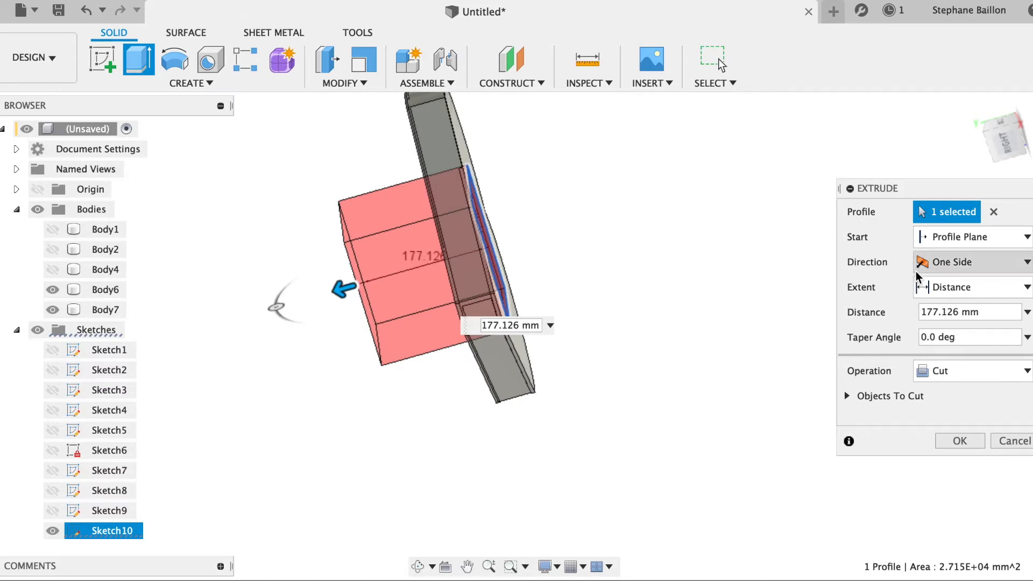
left_click(944, 263)
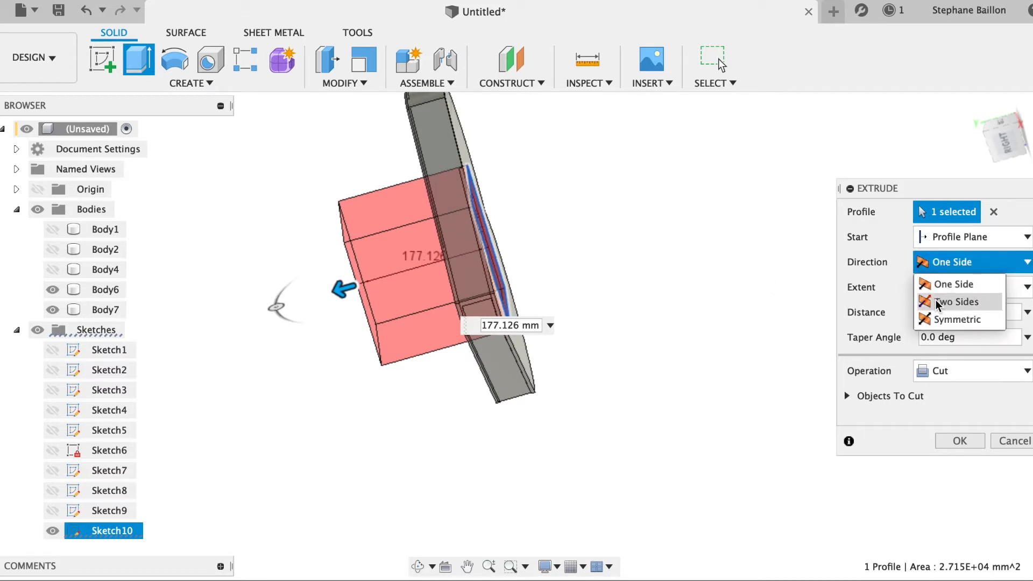
left_click(953, 301)
left_click_drag(504, 239, 491, 255)
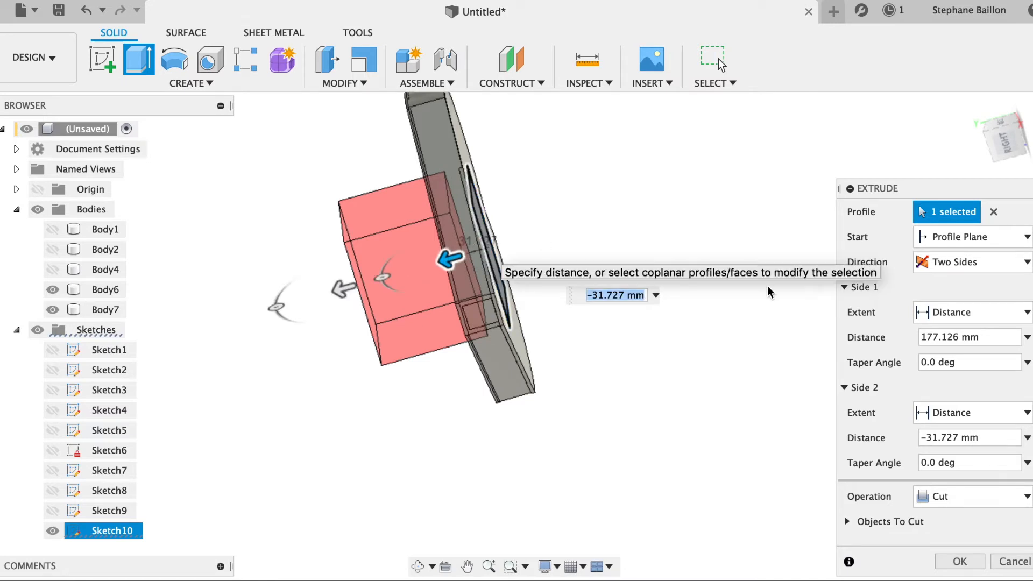
left_click(961, 559)
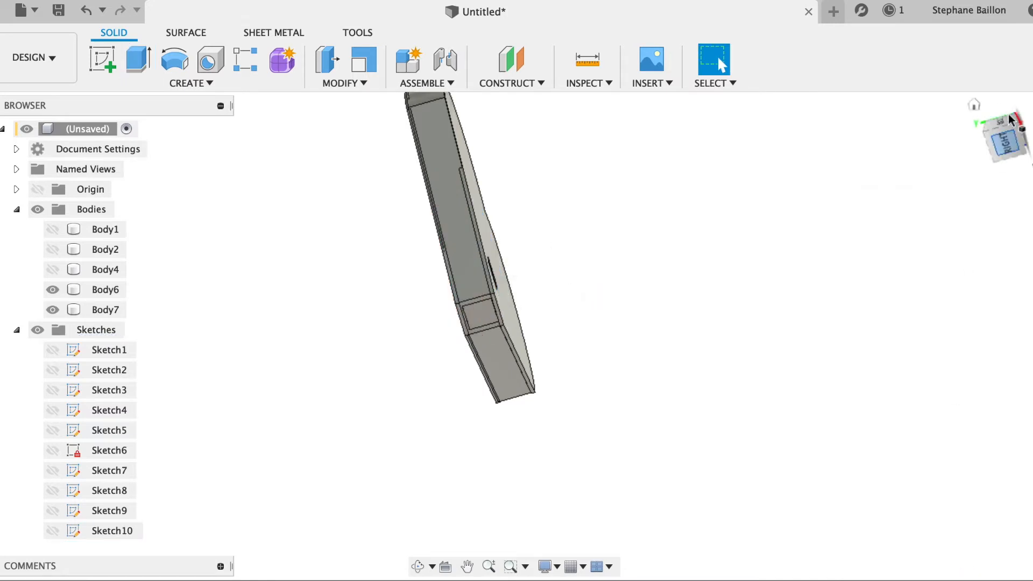
left_click(974, 105)
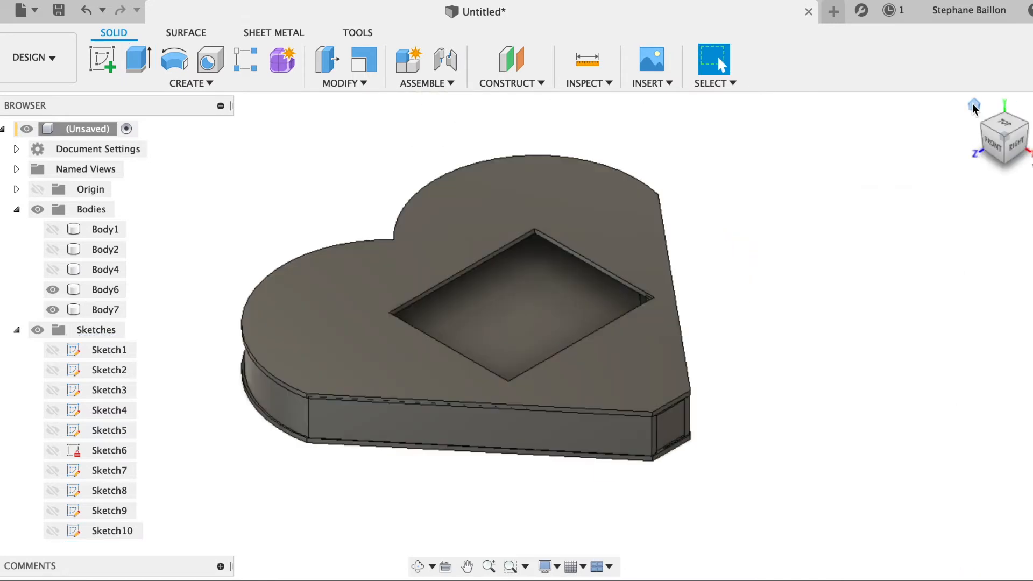
left_click(694, 196)
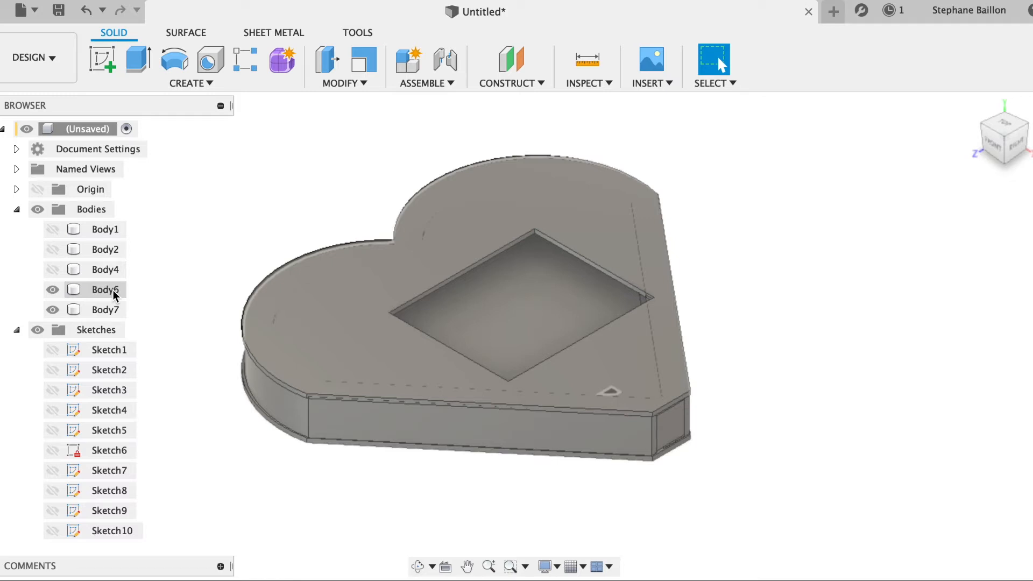
- Rename Body6 as "Haut du coeur" and Body7 as "Bas du coeur"
double_click(113, 290)
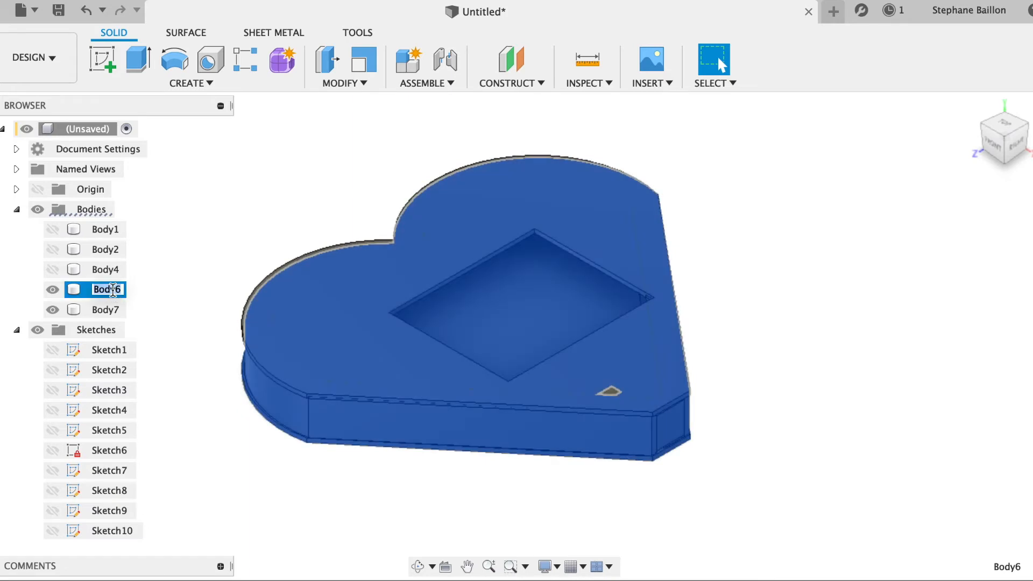
type("Haut du coeur")
key("Return")
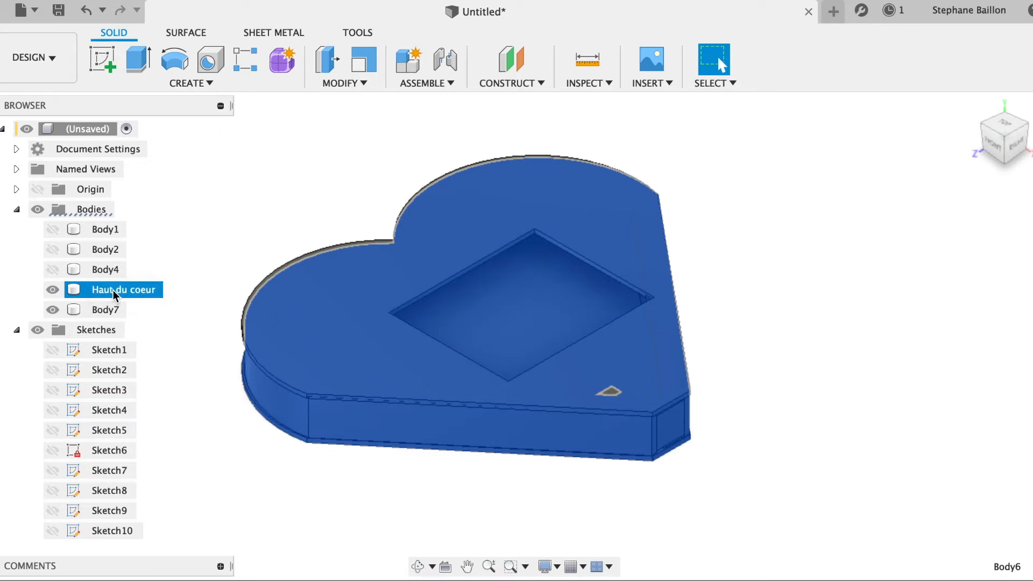
left_click(116, 311)
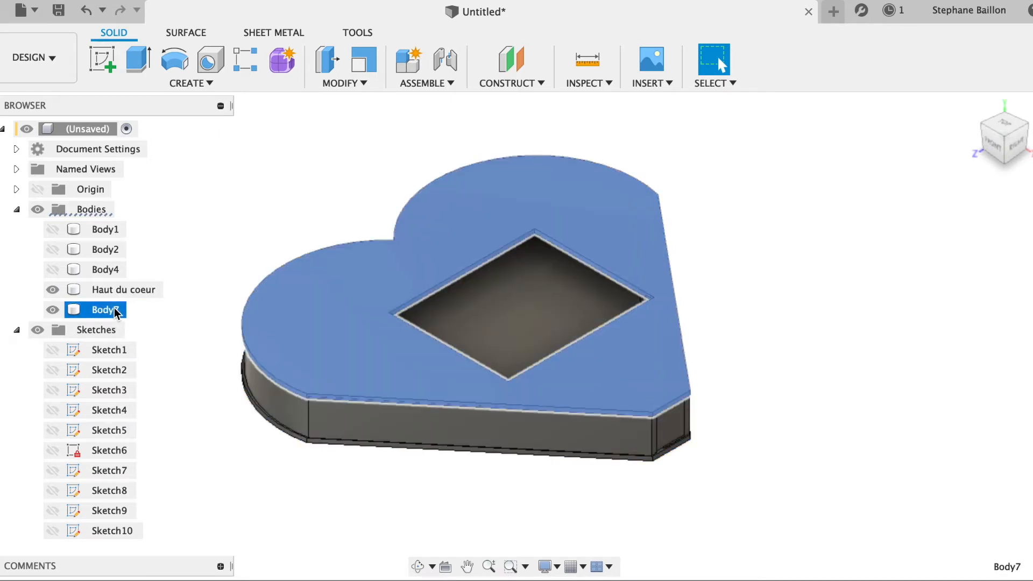
left_click(115, 311)
type("B")
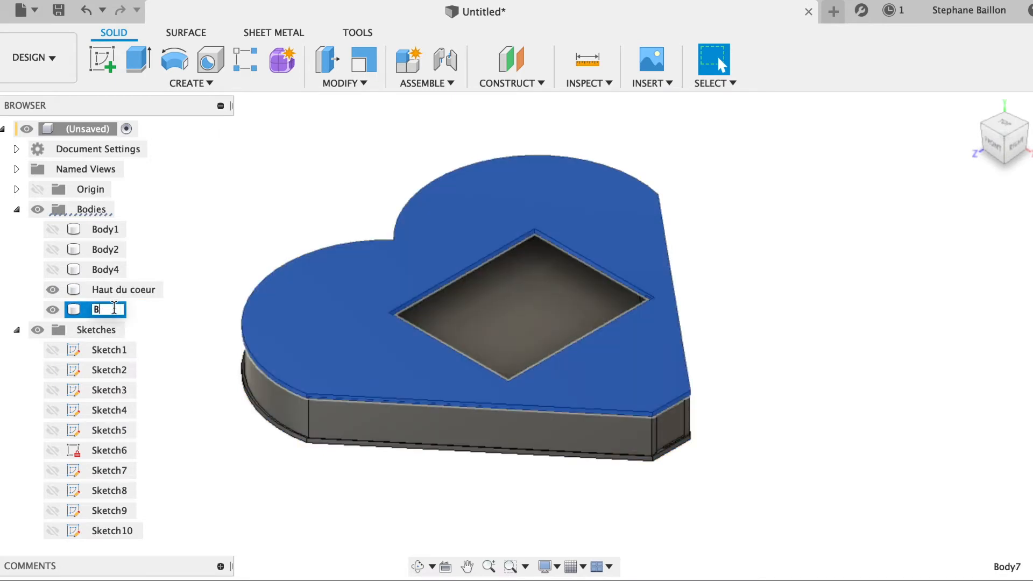
type("as du coeur")
key("Return")
- Hide the Haut du coeur body to view the Bas du coeur plate alone, and show it again
left_click(52, 291, "shift")
left_click(52, 291)
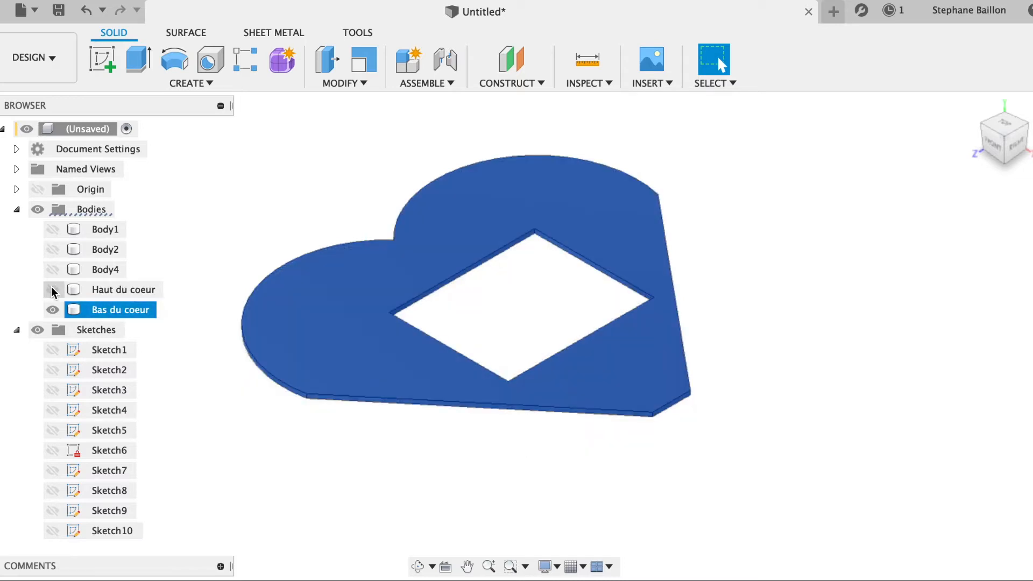
left_click(52, 290)
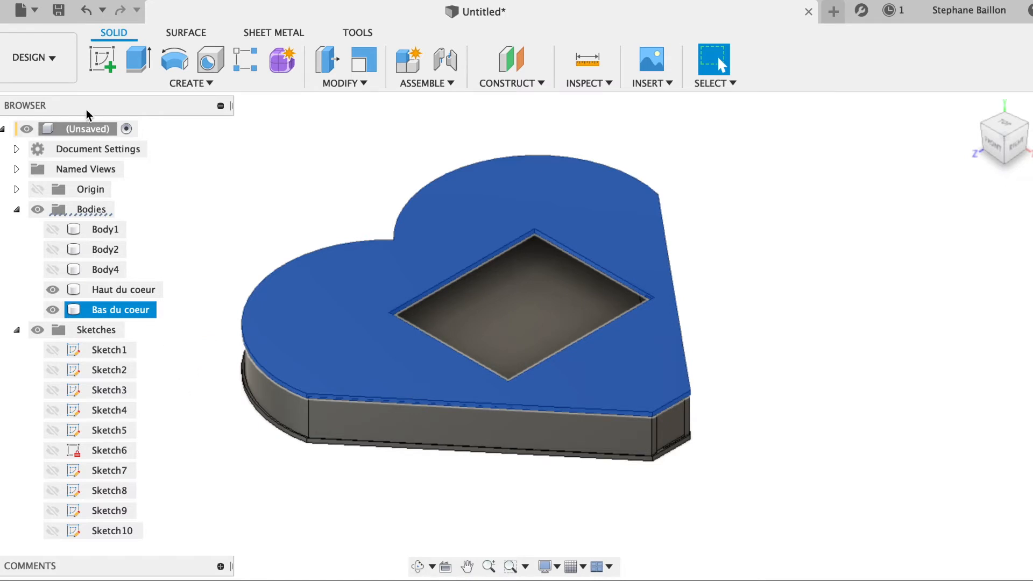
- Preview the heart assembly in the Render workspace, viewing it from above, and return to the Design workspace
left_click(54, 60)
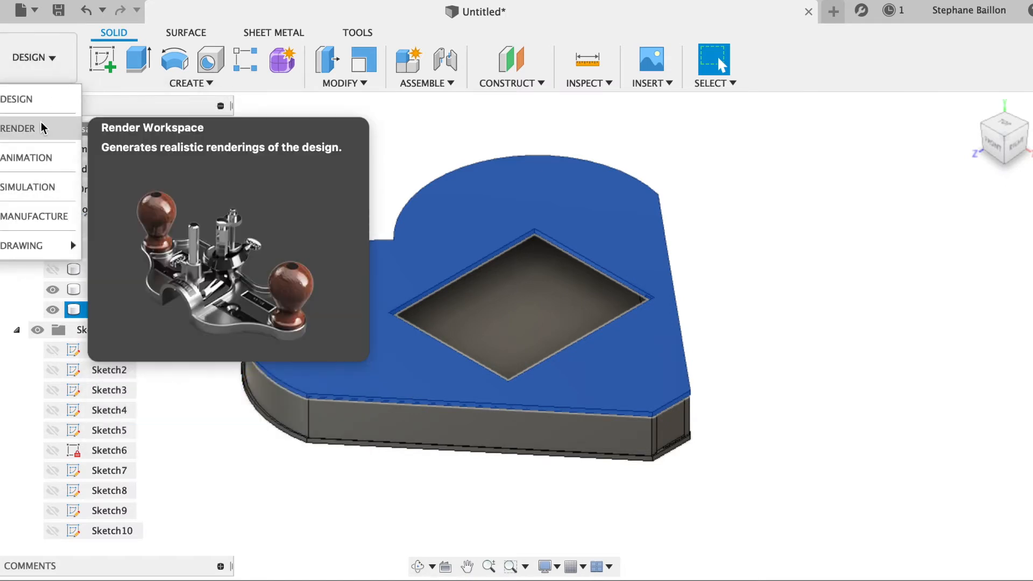
left_click(44, 128)
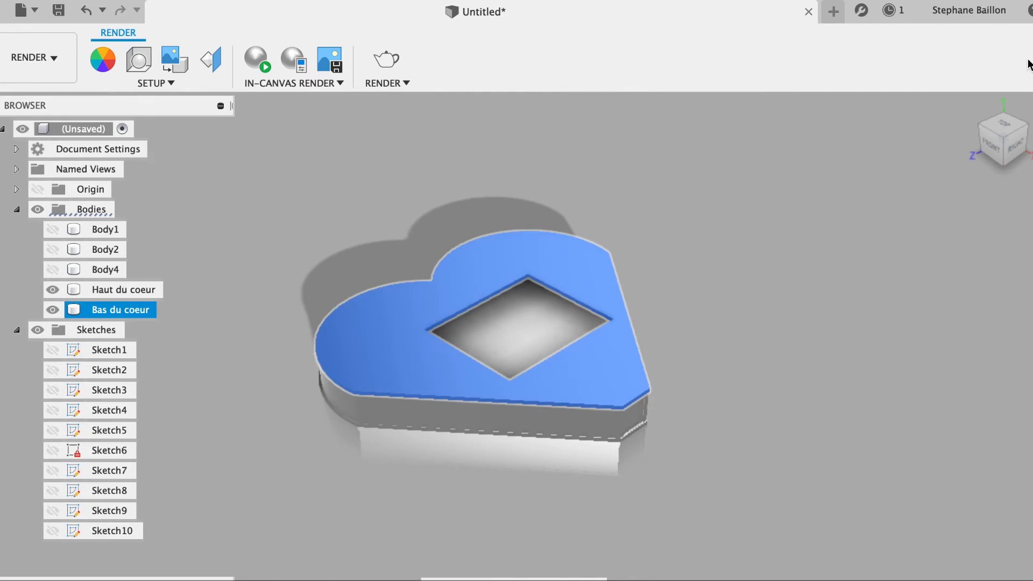
mouse_move(969, 146)
middle_mouse_down("shift")
mouse_move(990, 196)
mouse_move(931, 197)
mouse_move(915, 210)
mouse_move(927, 233)
mouse_move(1031, 232)
mouse_move(1019, 242)
mouse_move(991, 242)
mouse_move(1002, 205)
middle_mouse_up("shift")
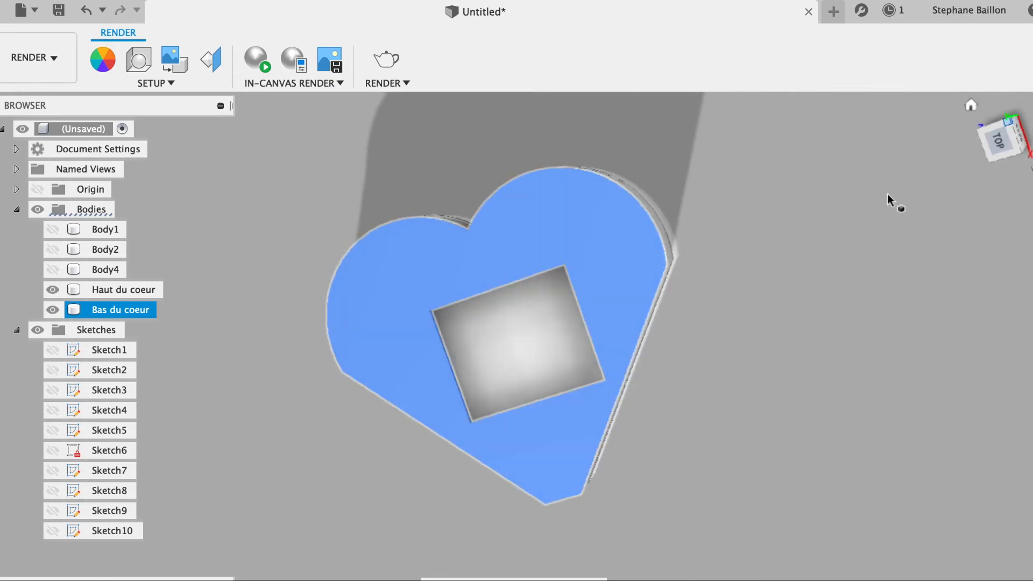
left_click(3, 76)
left_click(17, 97)
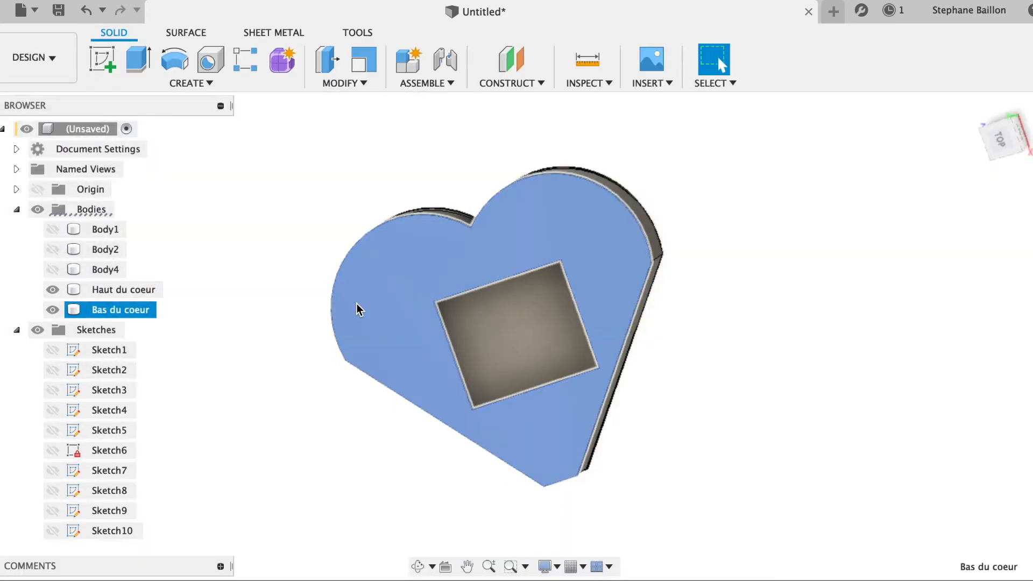